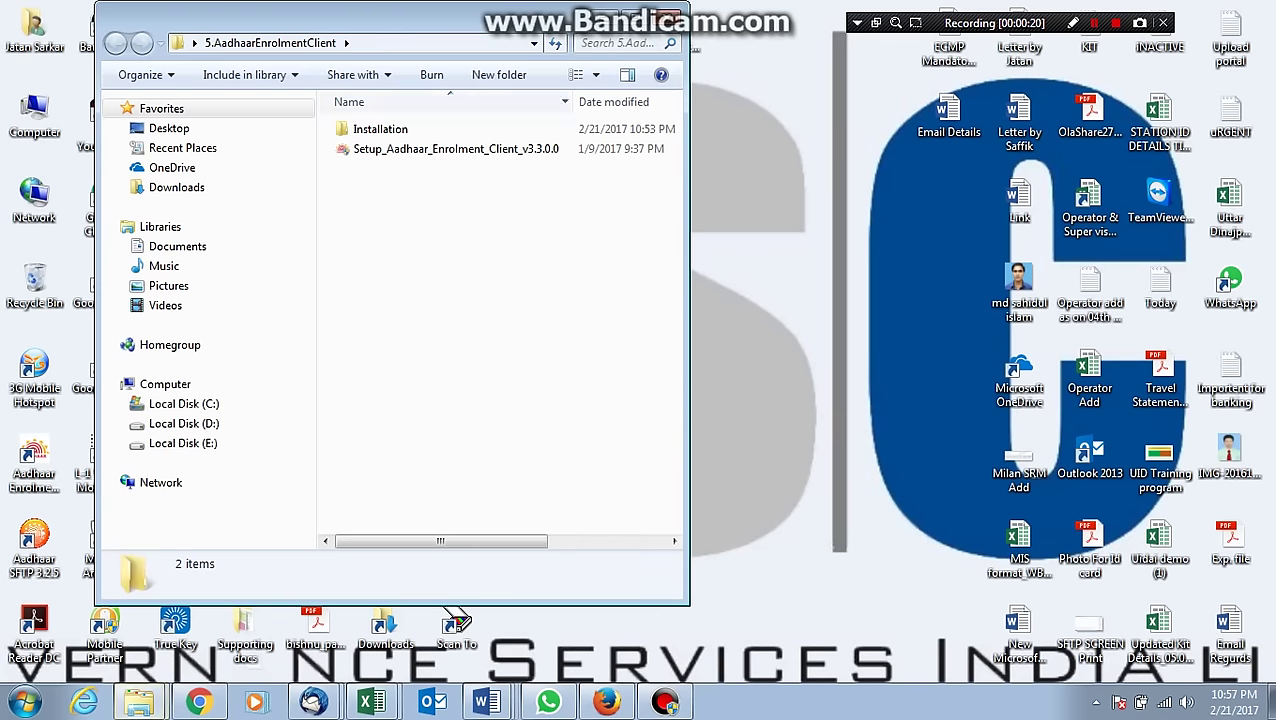
Run the Setup_Aadhaar_Enrolment_Client_v3.3.0.0 installer from Explorer and wait for it to load.
click(430, 148)
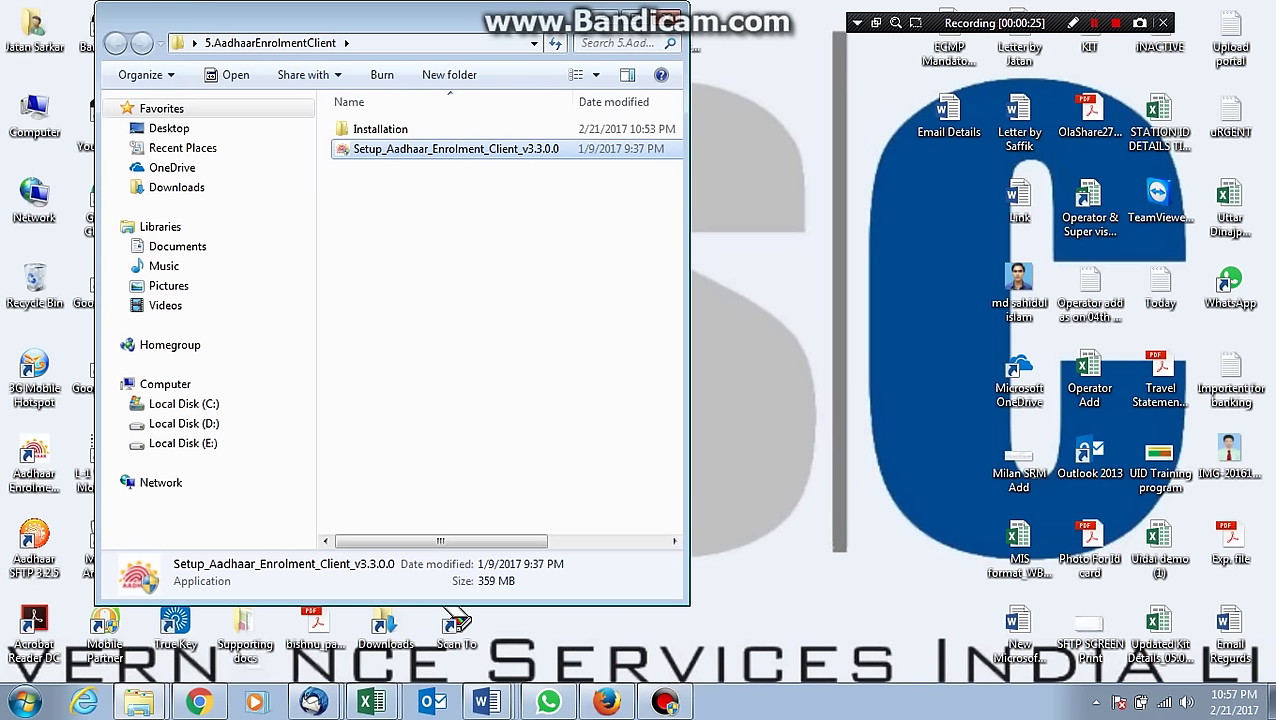
key(shift+F12)
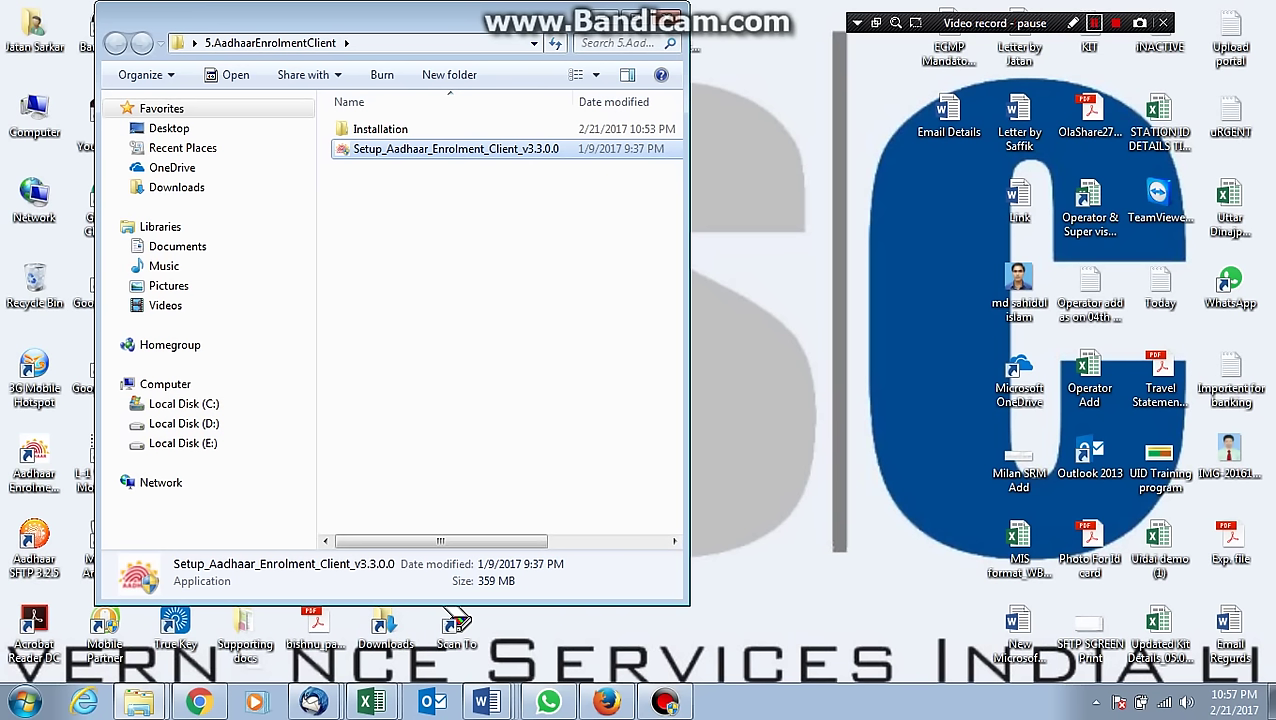
key(shift+F12)
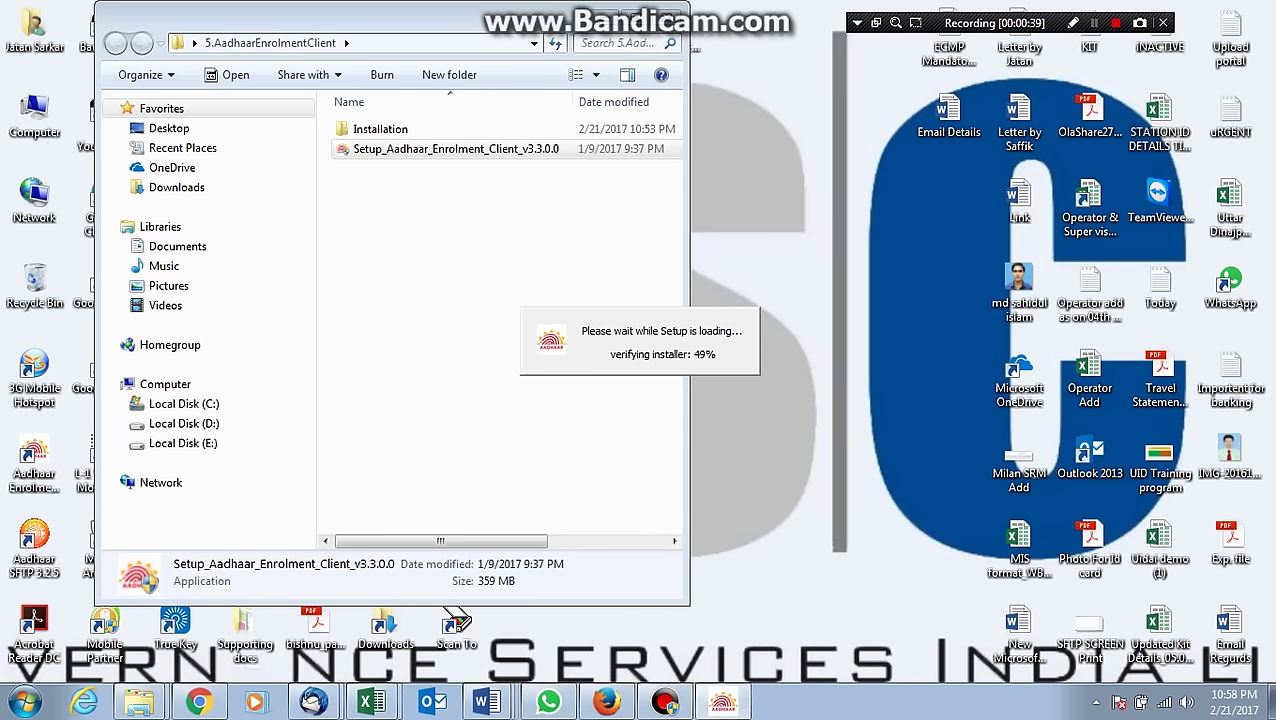
key(shift+F12)
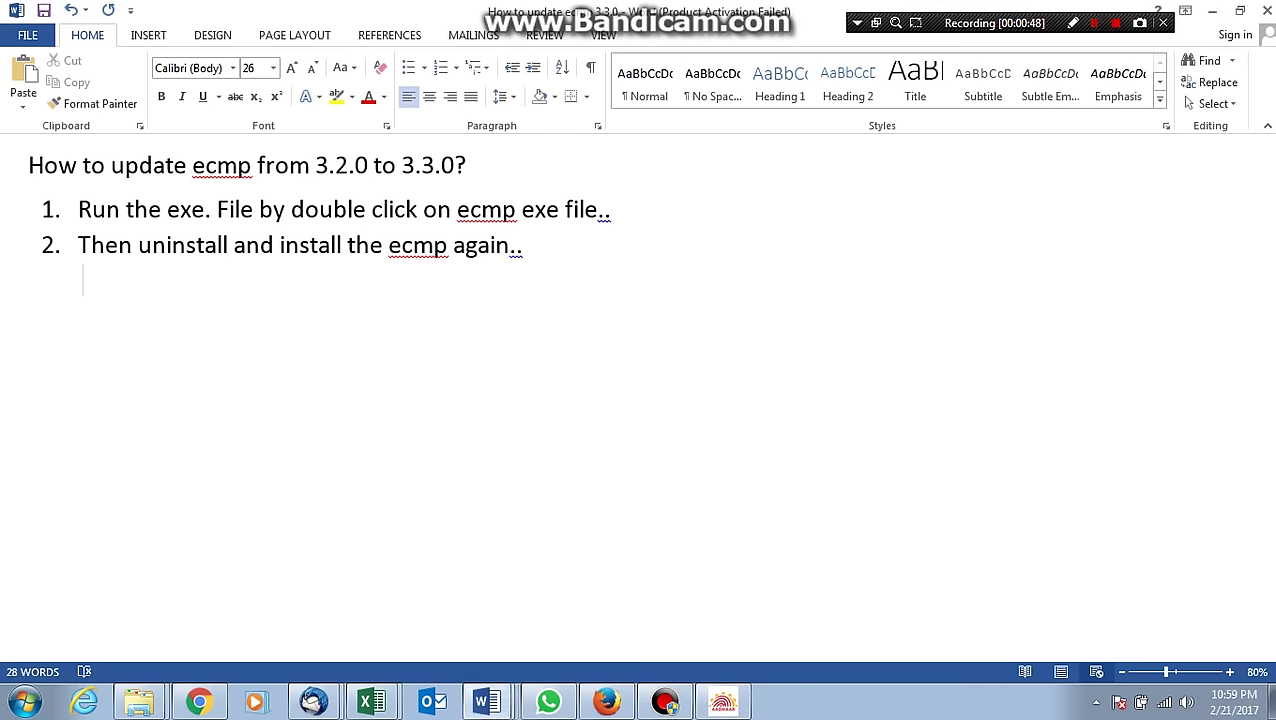
Add step 3 'Click on "ok"' under step 2 in the Word notes, begin step 4, and minimize Word.
drag(79, 245, 536, 247)
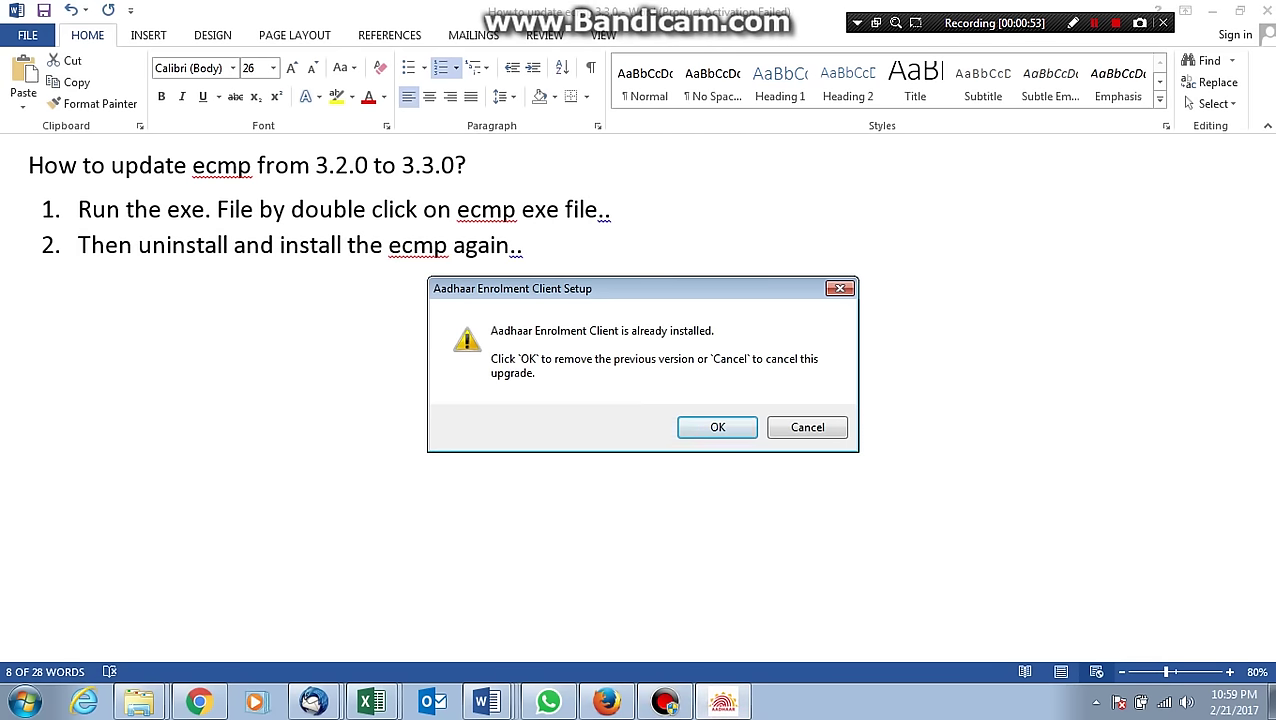
click(486, 702)
click(486, 702)
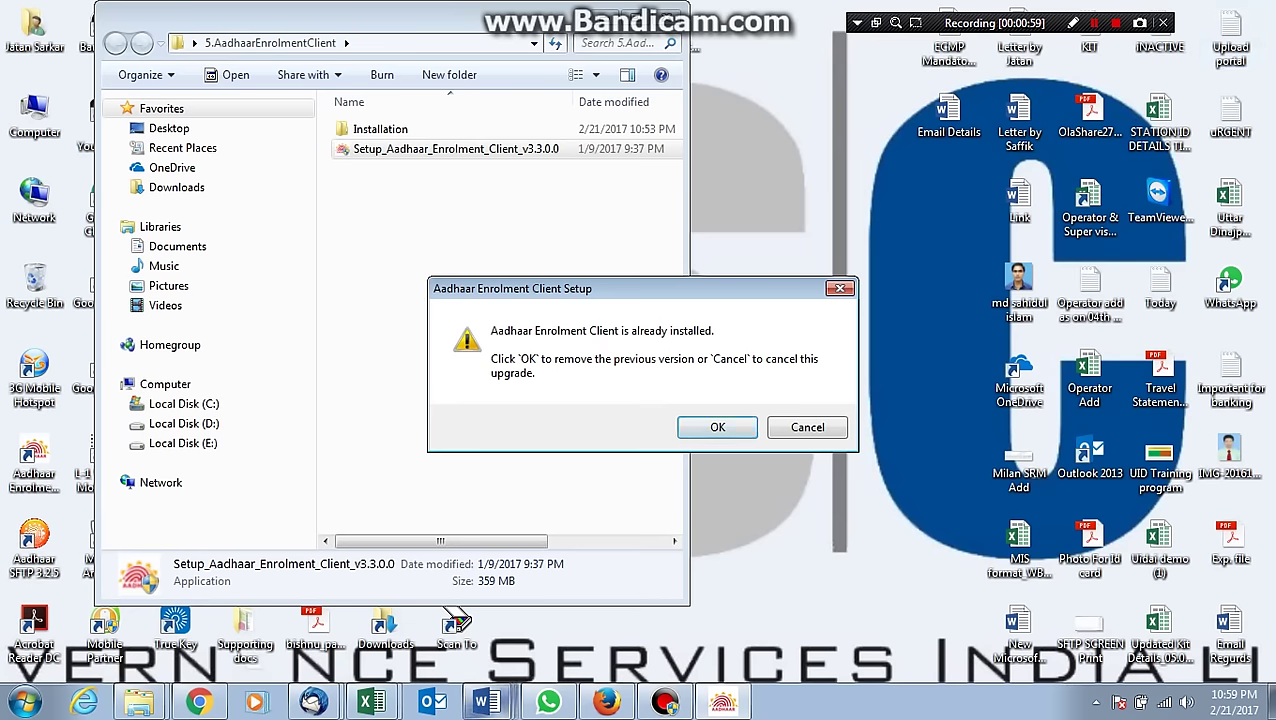
click(486, 702)
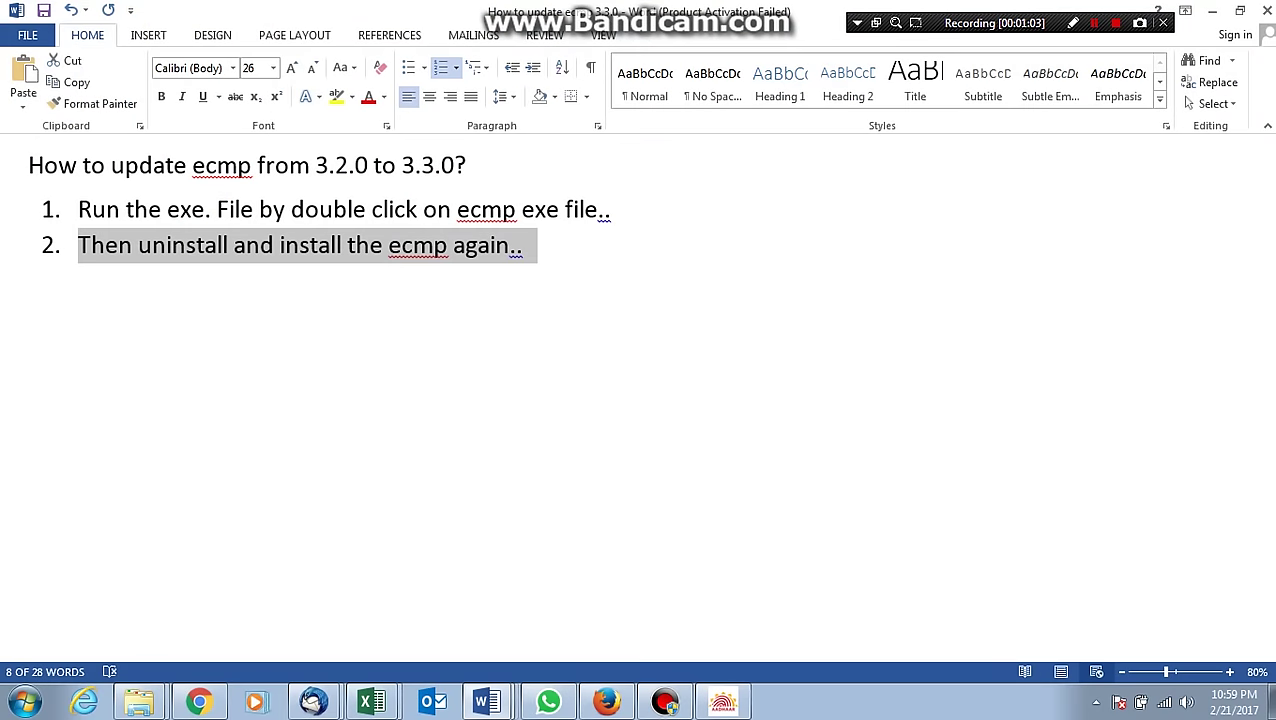
click(522, 245)
key(Return)
text(c)
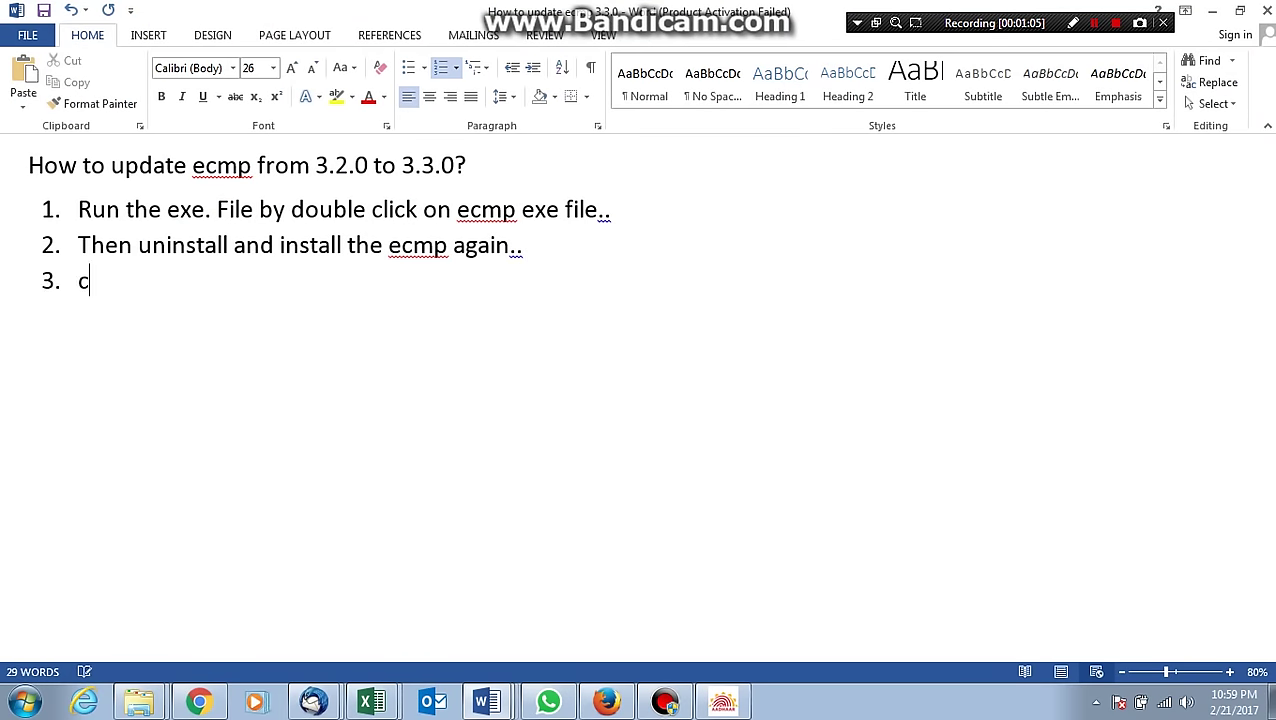
text(lick on )
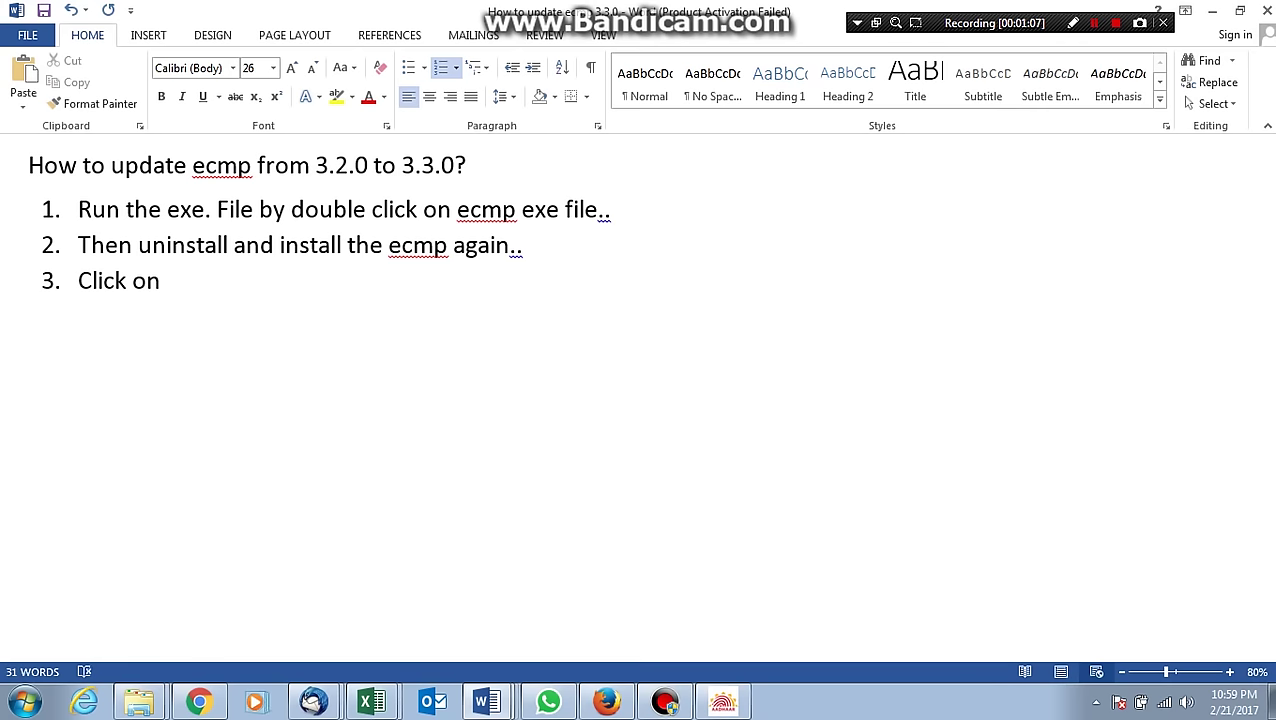
text("ok")
key(Return)
click(1211, 10)
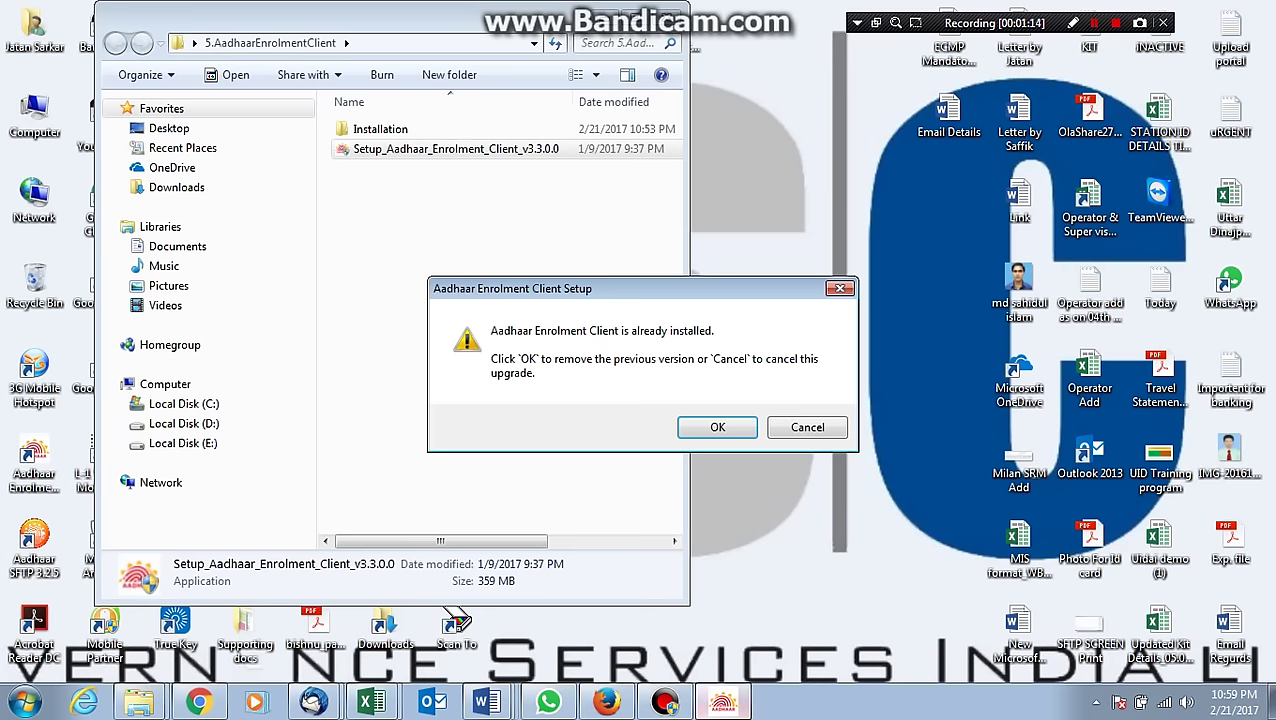
Confirm removing the previous version and advance the uninstall wizard to its Uninstall page.
key(Return)
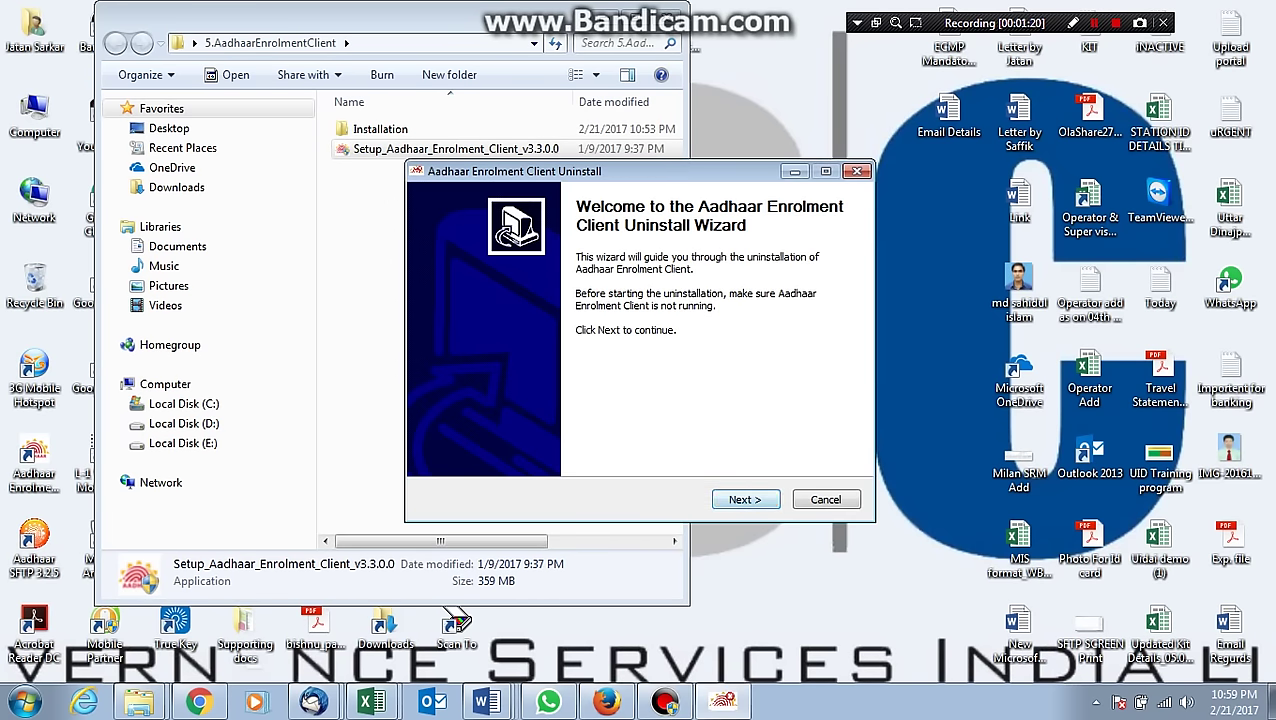
key(Return)
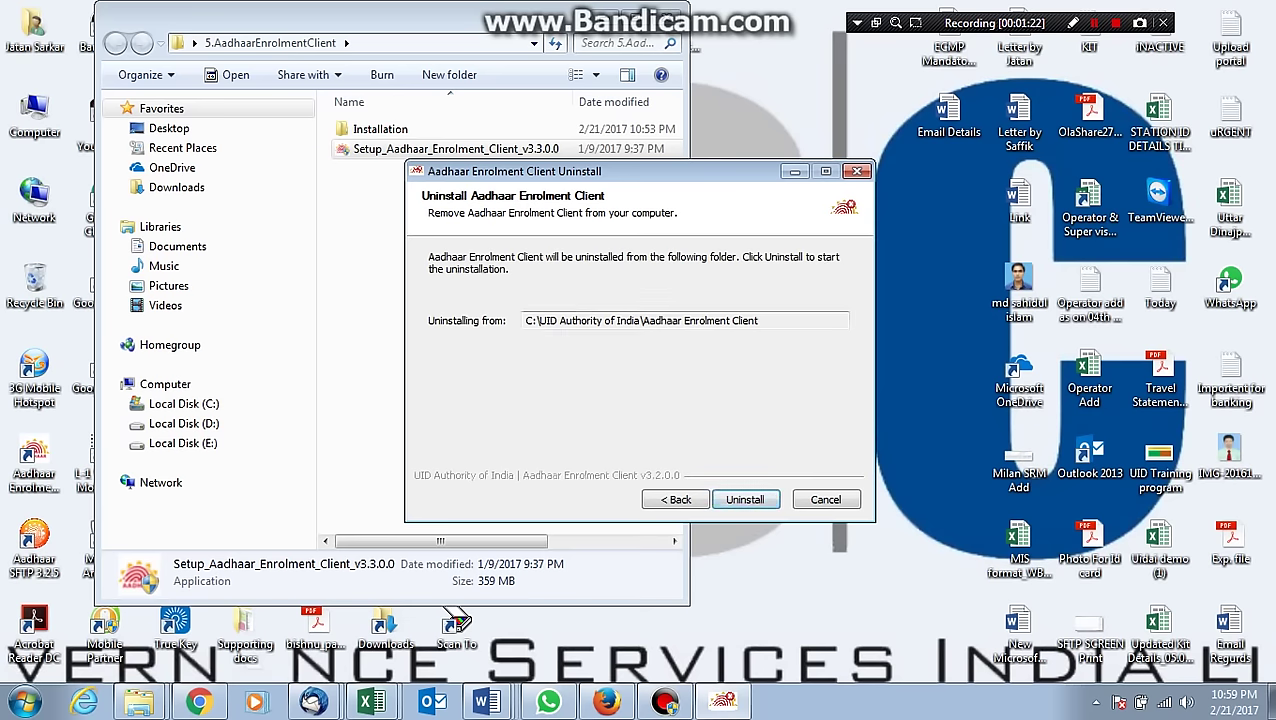
key(Tab)
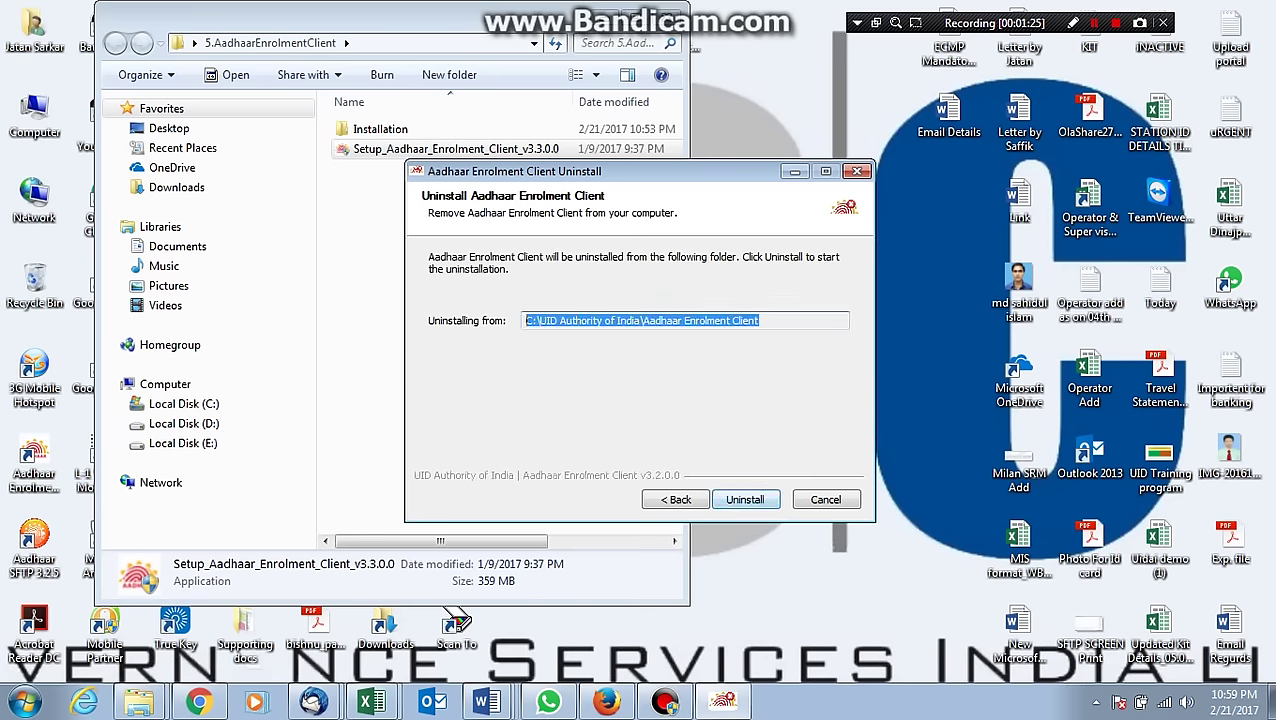
mouse_move(486, 702)
click(380, 657)
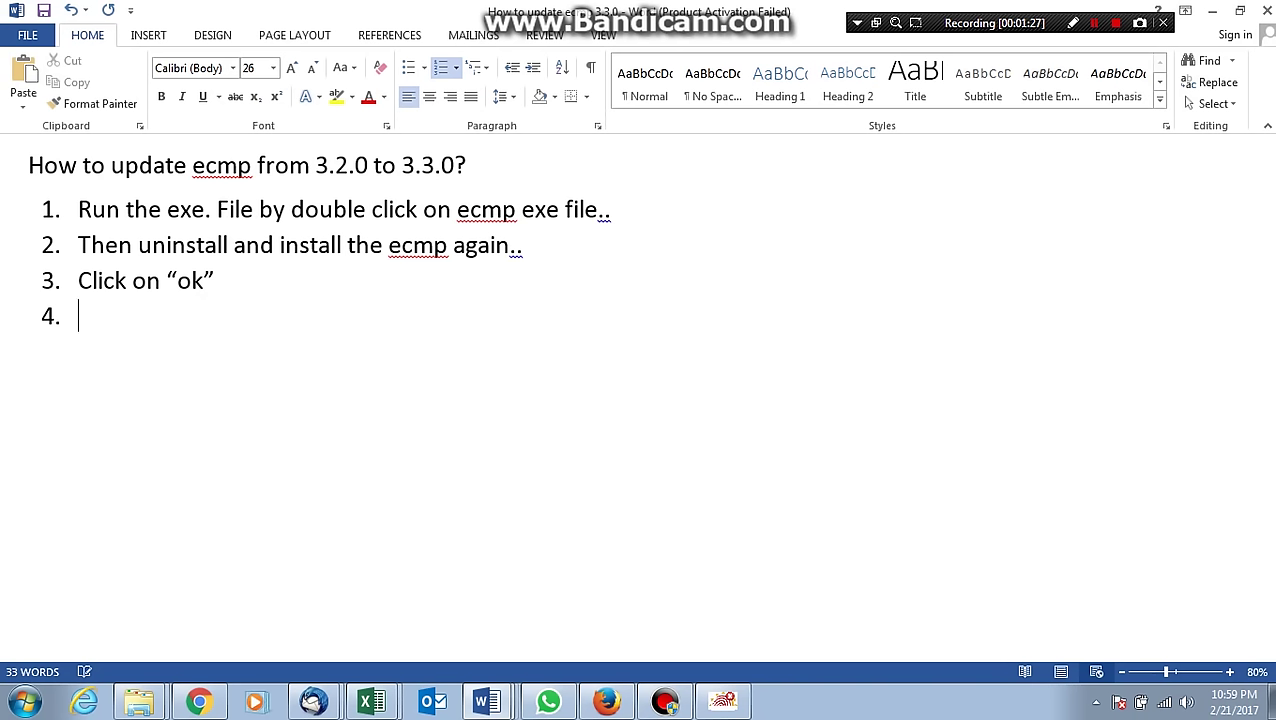
Write step 4 'Click on "uninstall"' in the notes, then start uninstalling the old client.
text(click )
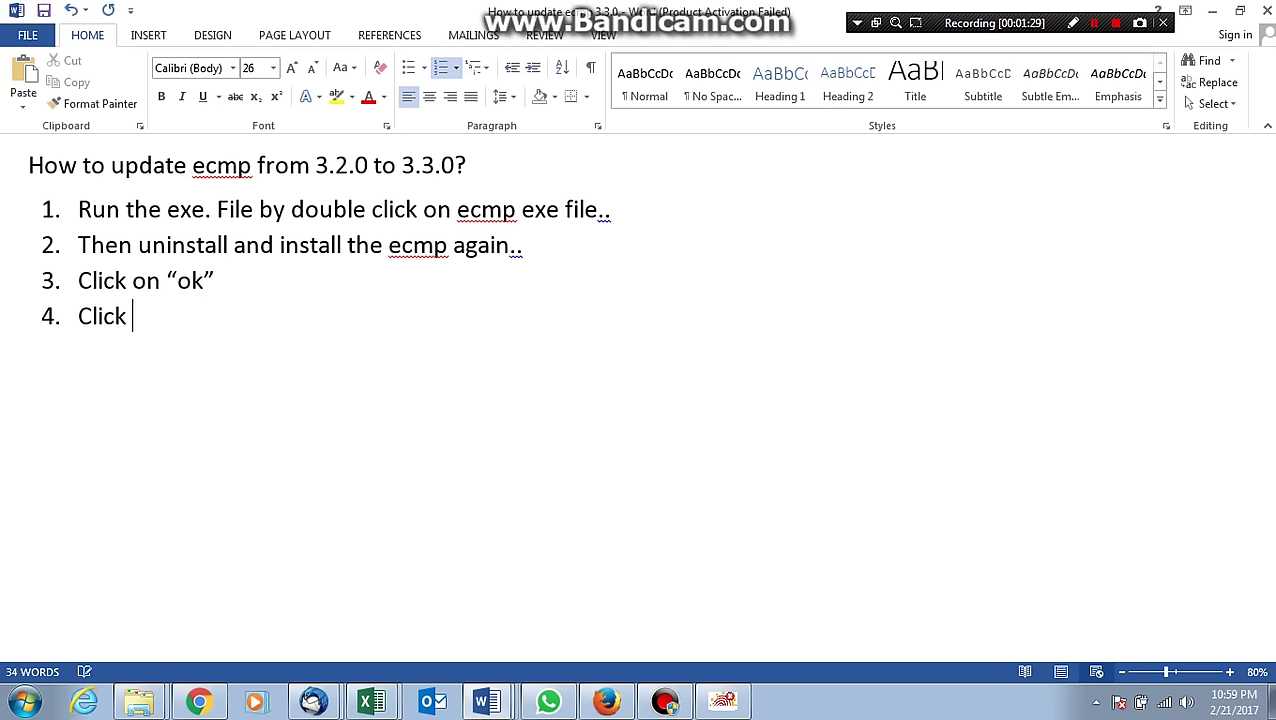
text(on unin)
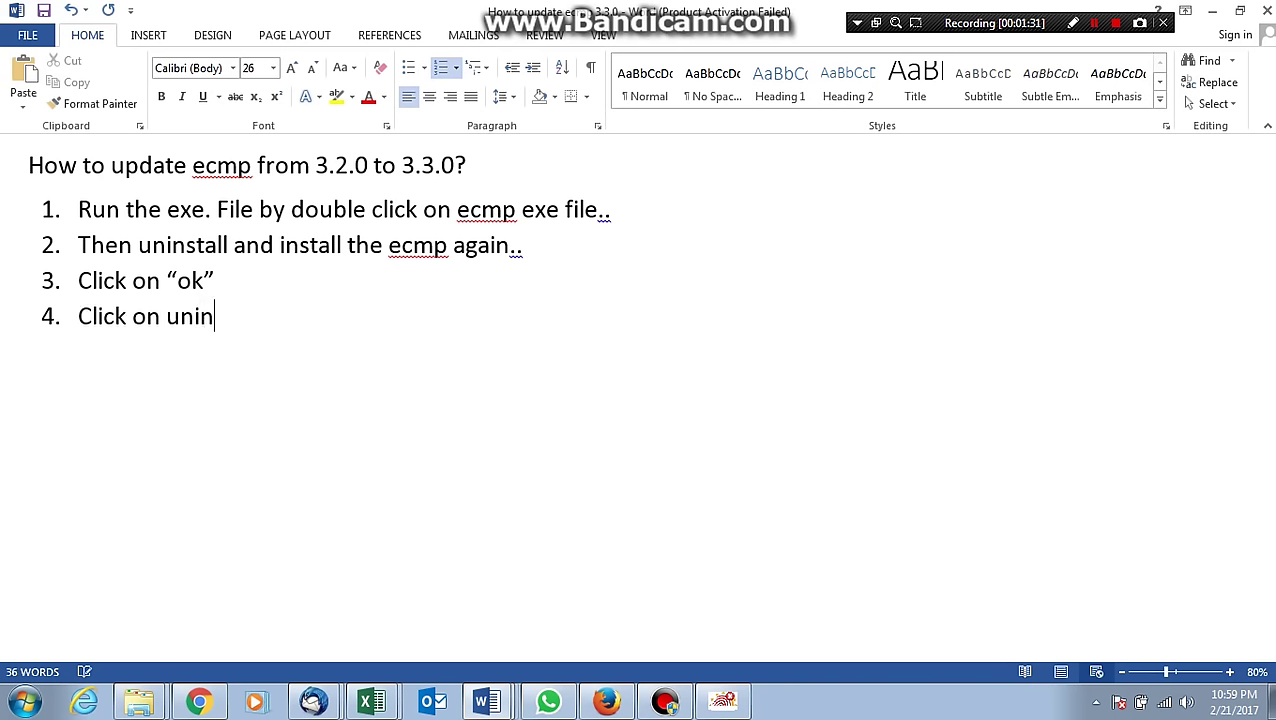
text(stall)
text(")
click(193, 316)
key(Left)
key(Left)
key(Left)
key(Right)
text(")
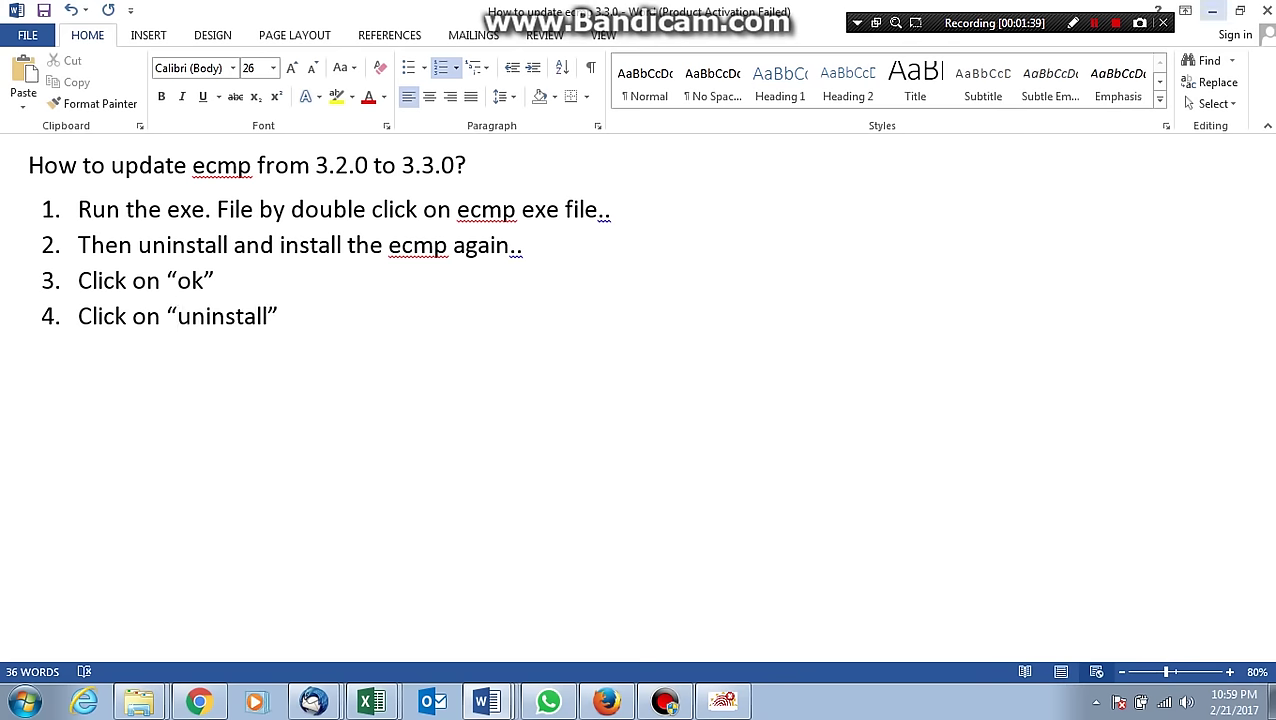
click(1212, 10)
click(745, 499)
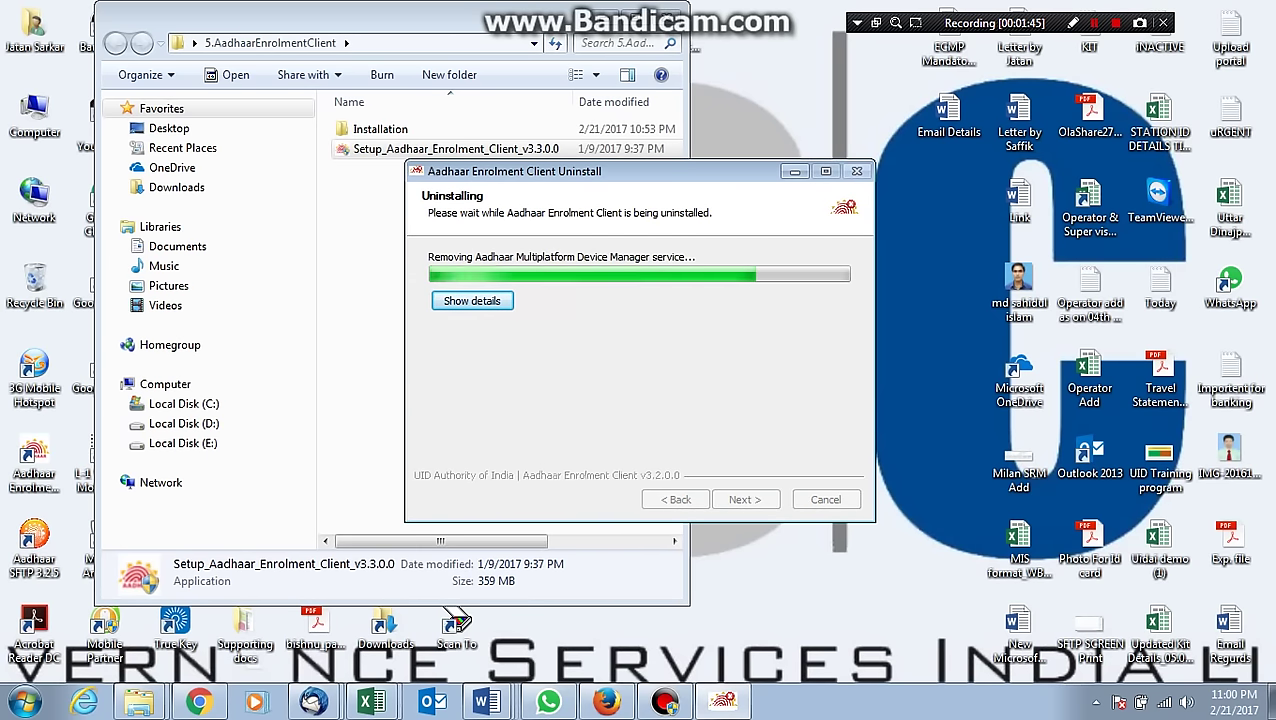
Wait for the v3.2.0 client uninstall to finish until the Successfully Uninstalled page appears.
key(shift+F12)
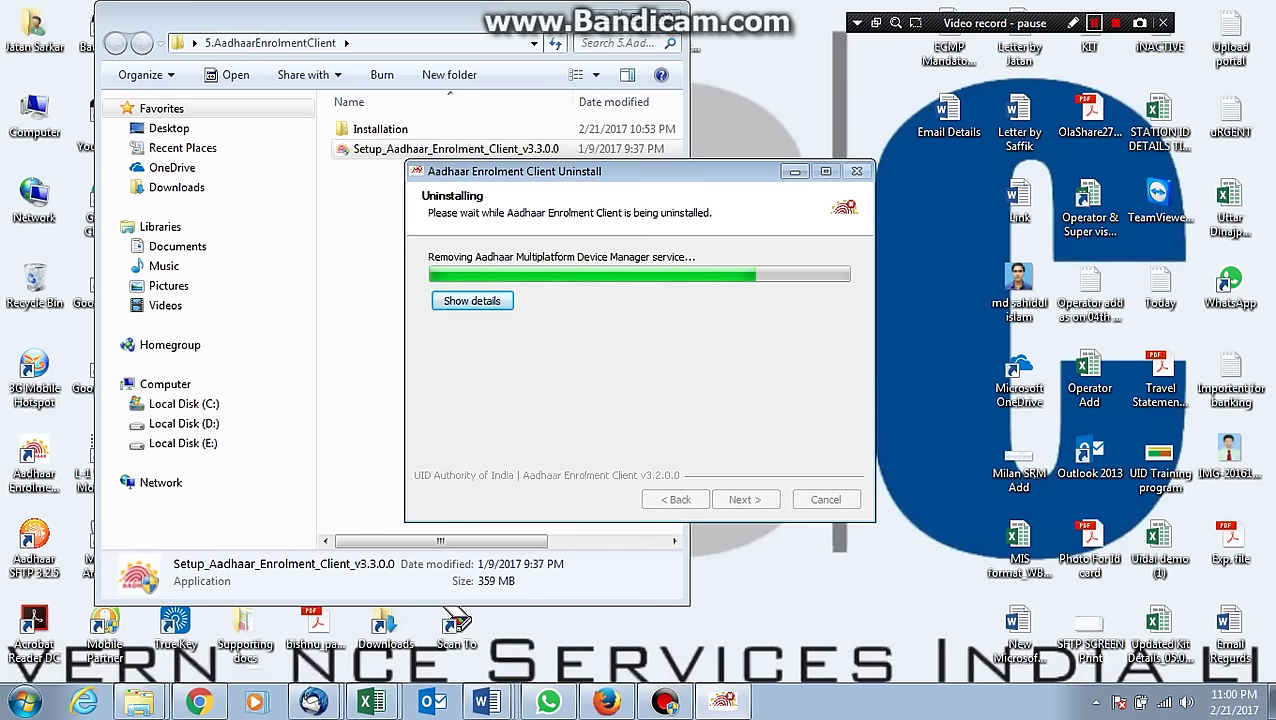
key(shift+F12)
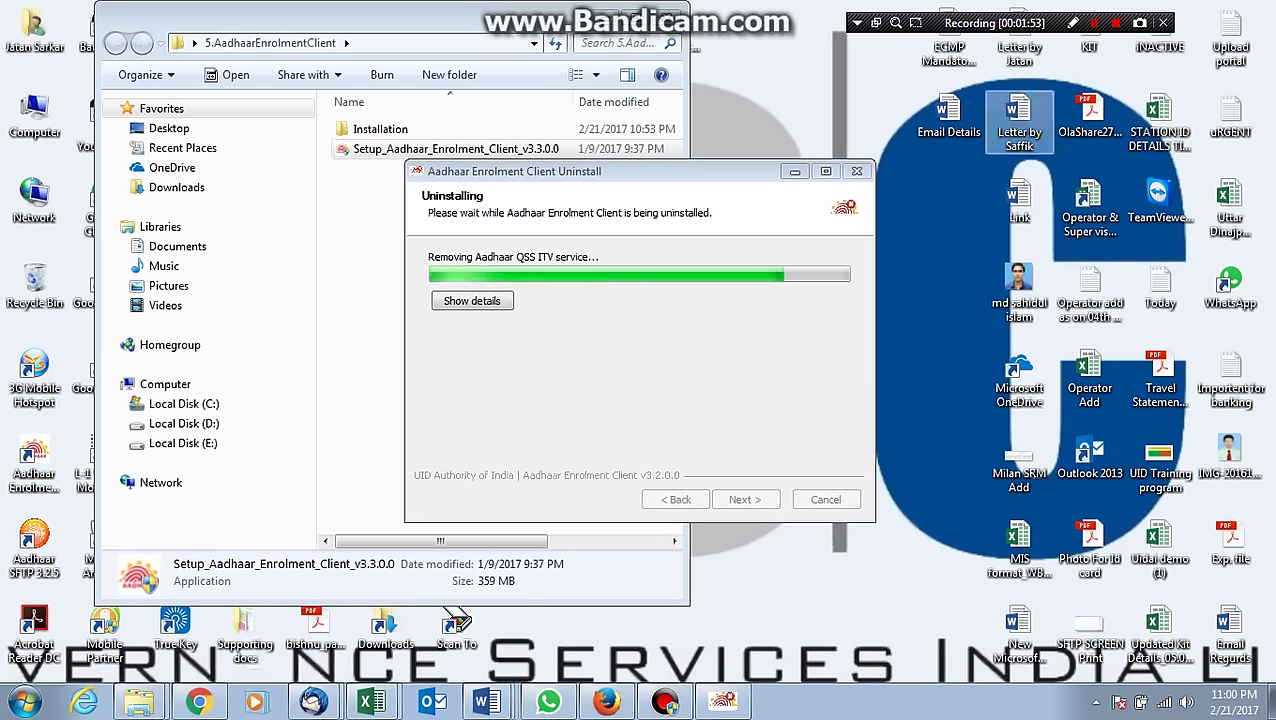
key(shift+F12)
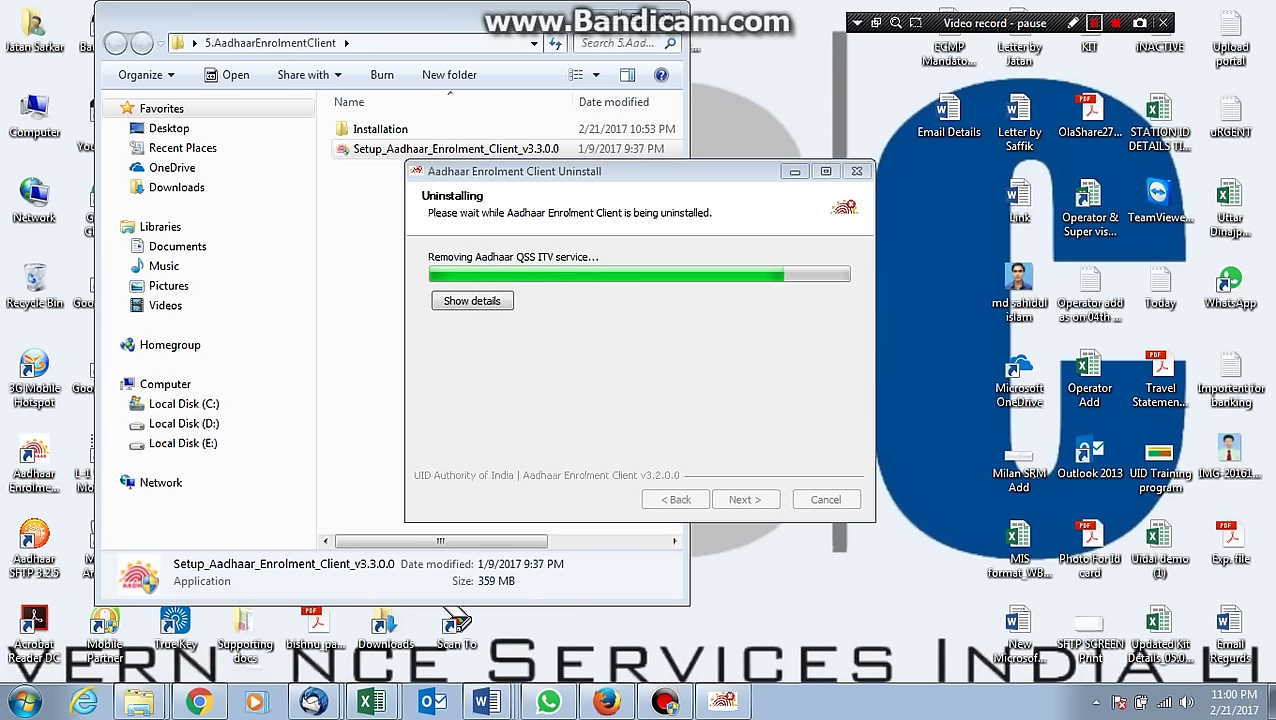
key(shift+F12)
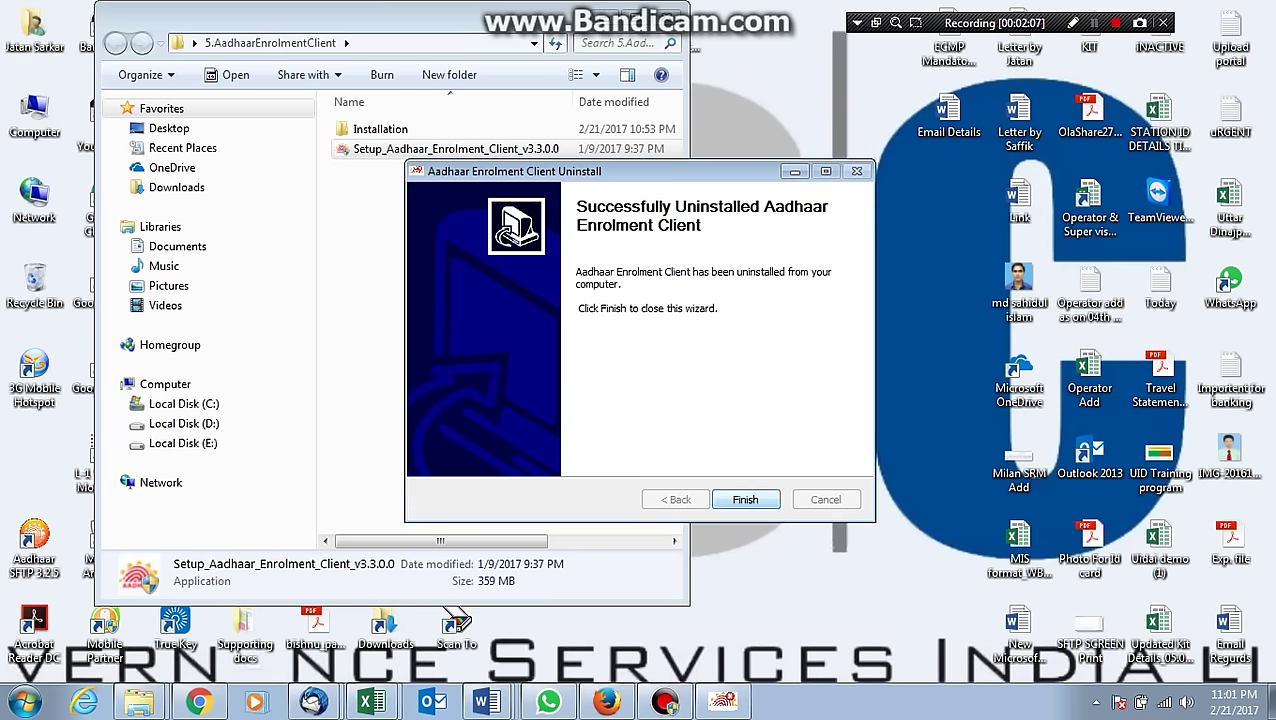
Close the uninstall wizard, install v3.3.0 via Next, I Agree and Install, then close installer and folder.
key(Return)
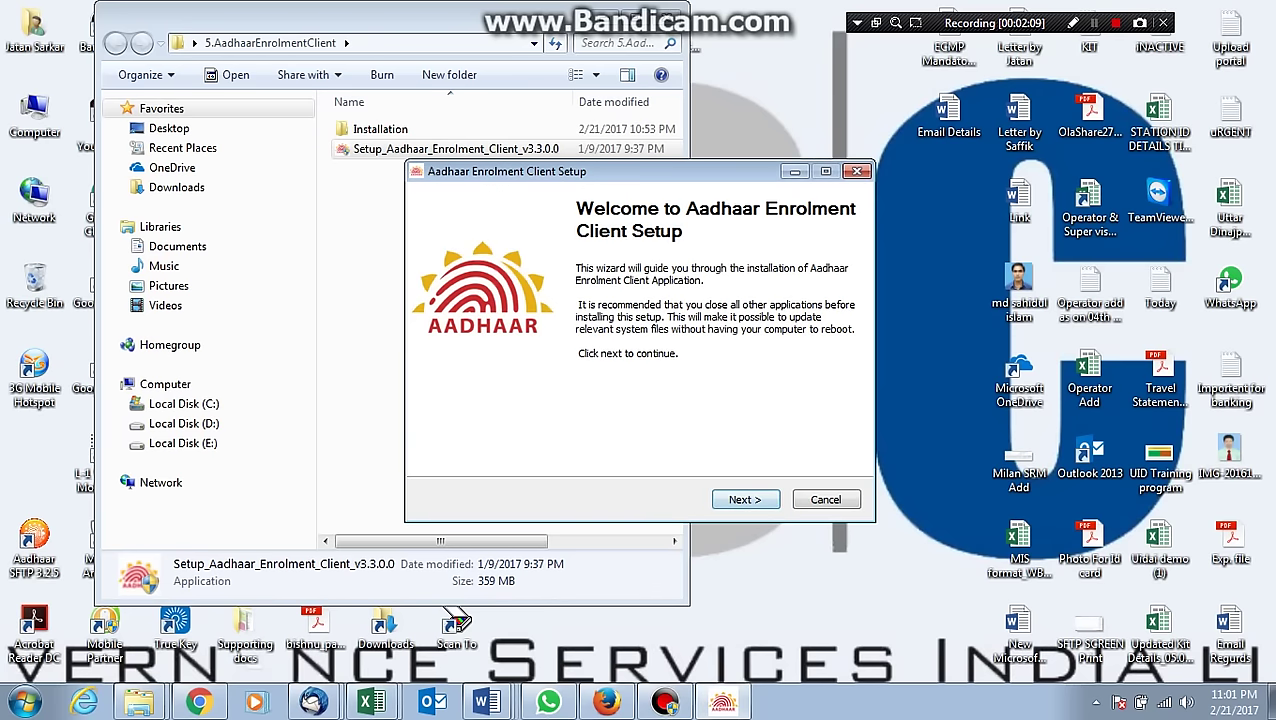
key(Return)
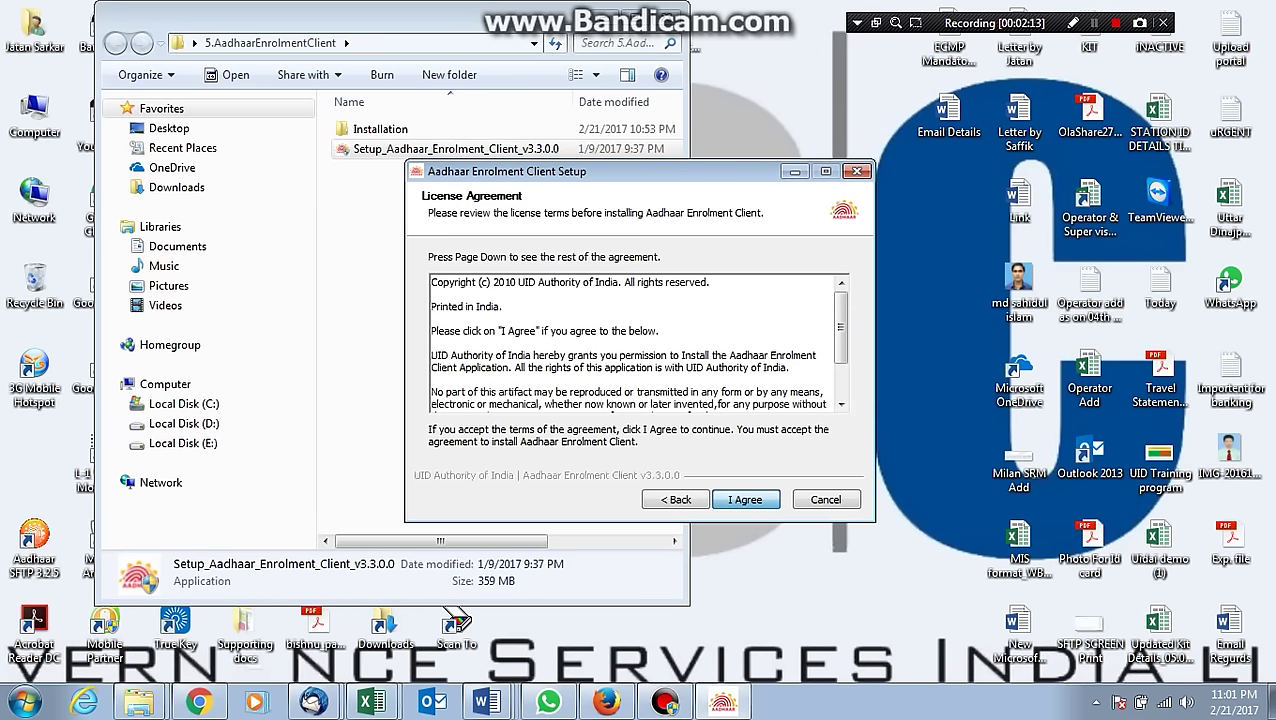
key(Return)
key(Return)
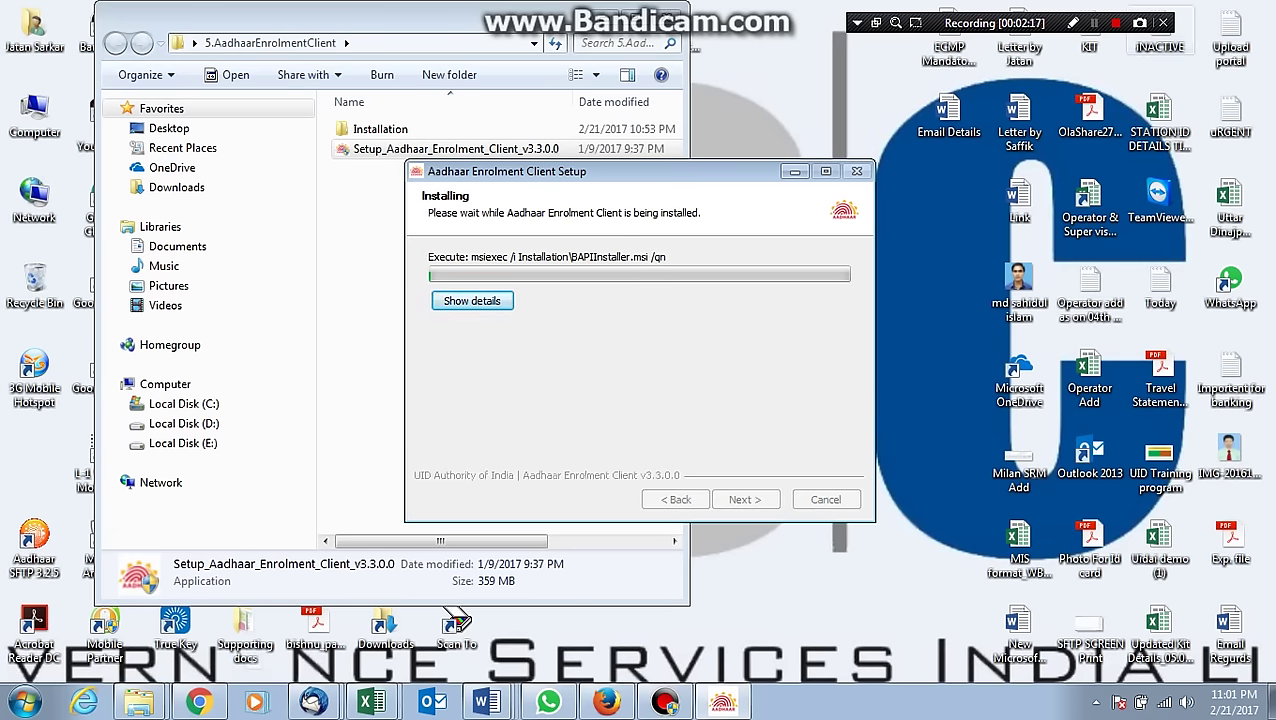
key(shift+F12)
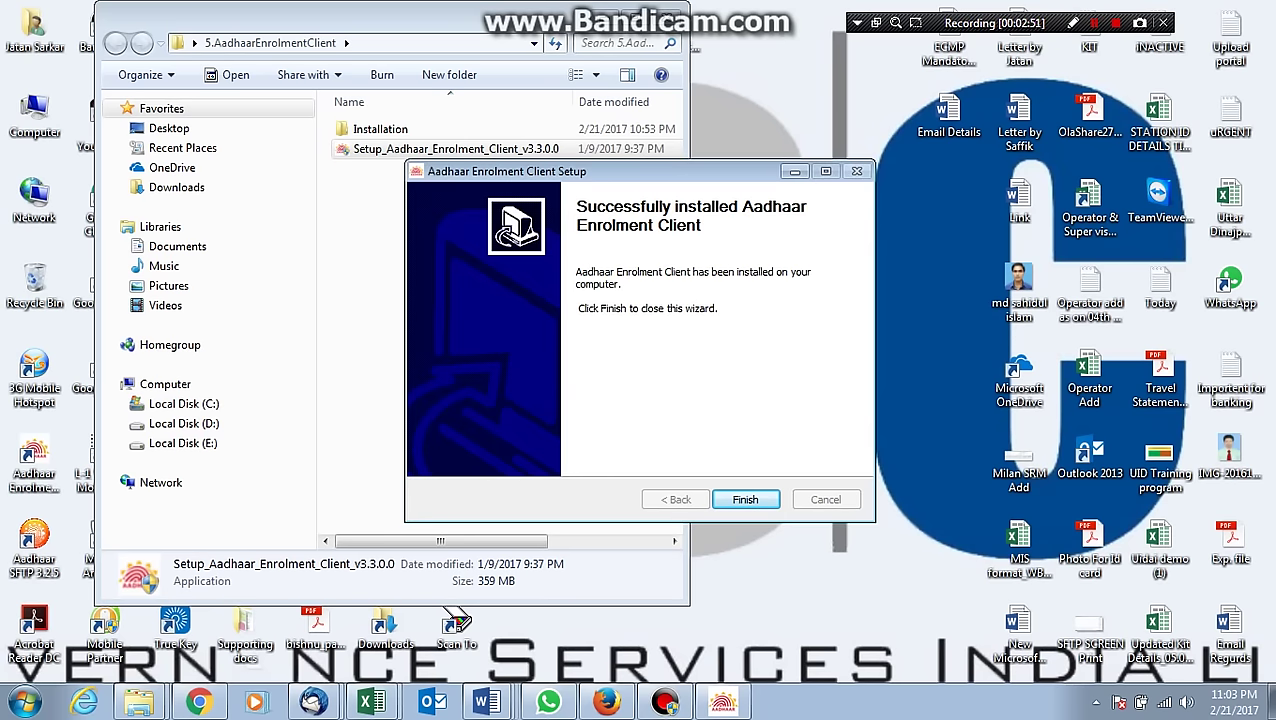
key(Return)
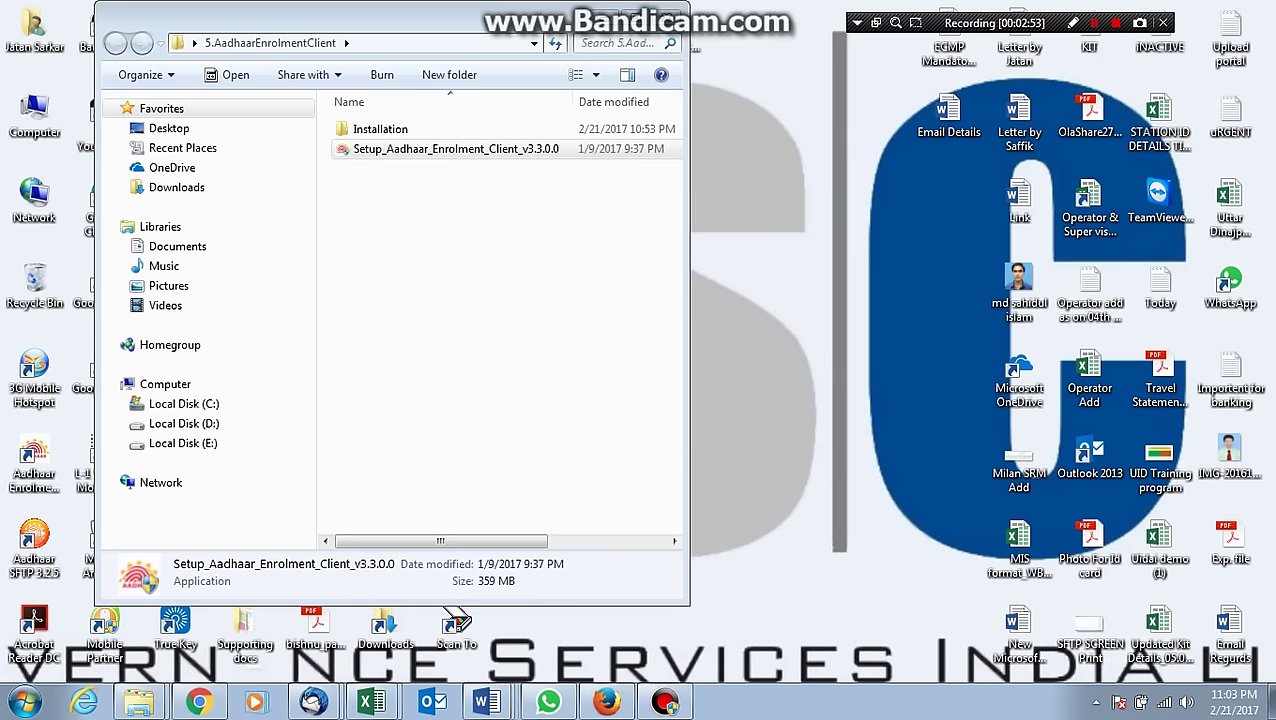
click(603, 16)
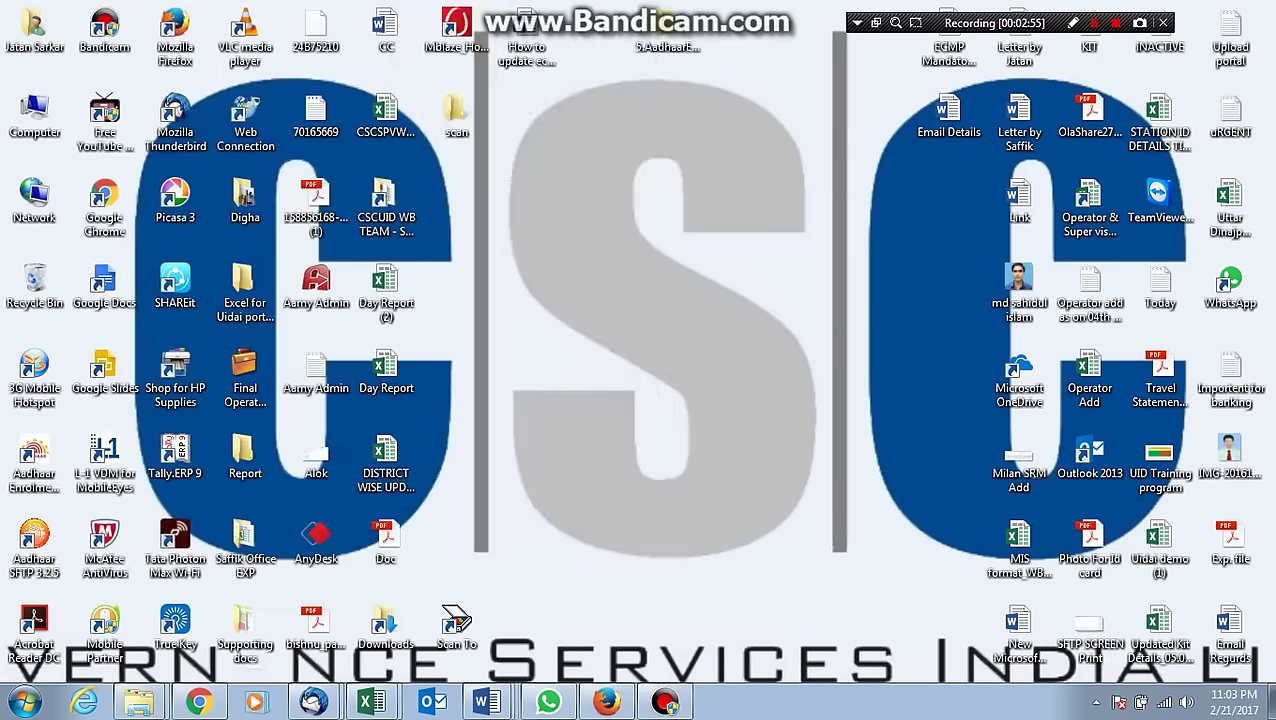
Type 'Now open ECA' on a new line below the numbered steps, select it, and minimize Word.
key(alt+Tab)
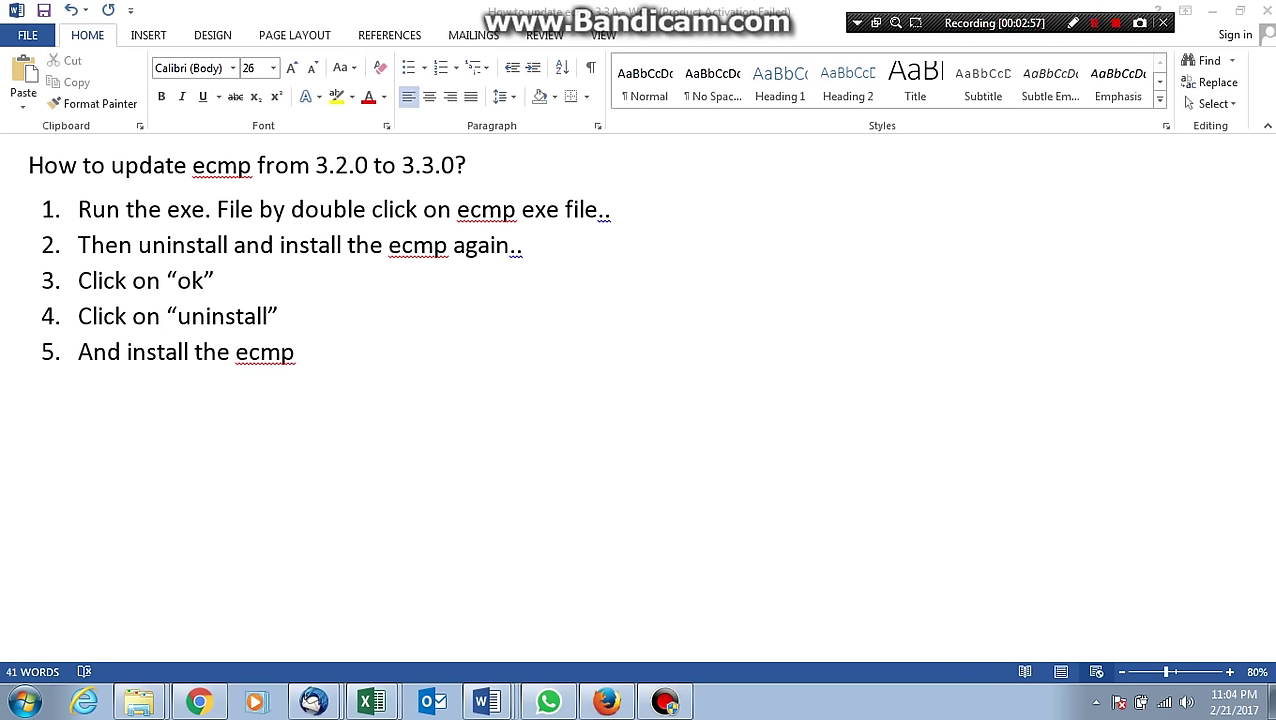
text(Now open ECA)
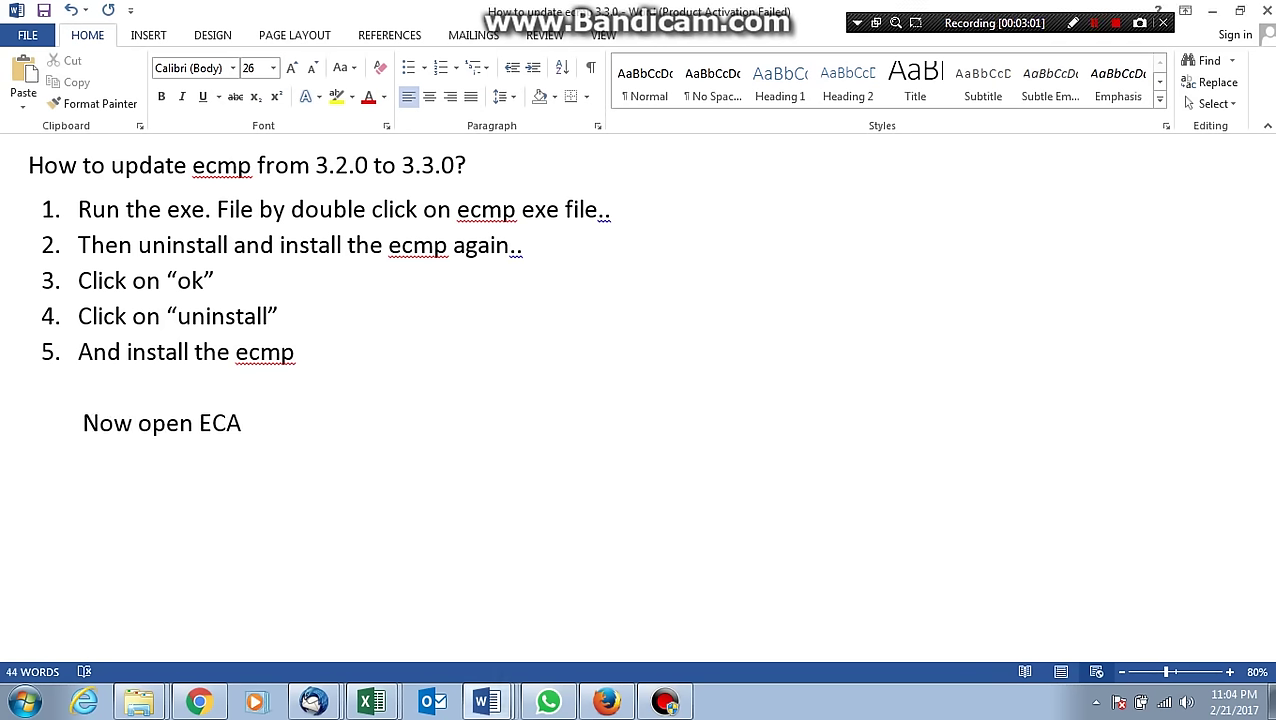
key(Home)
key(shift+End)
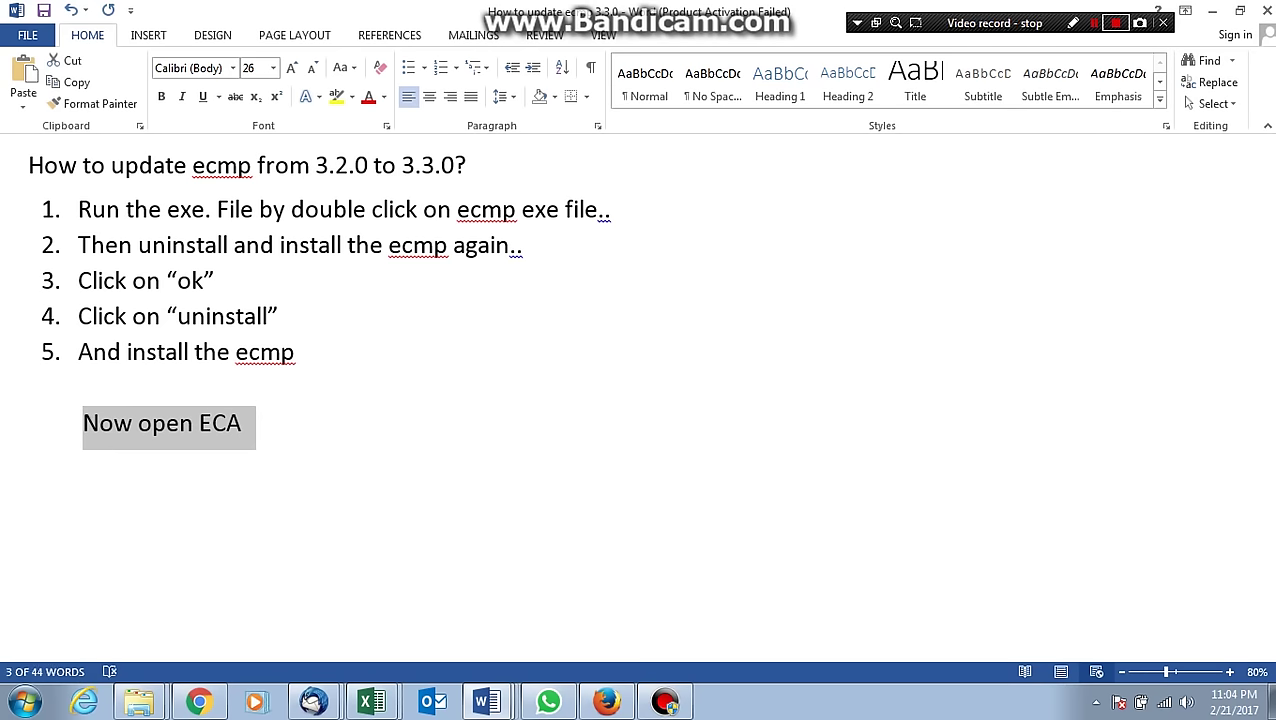
click(1211, 10)
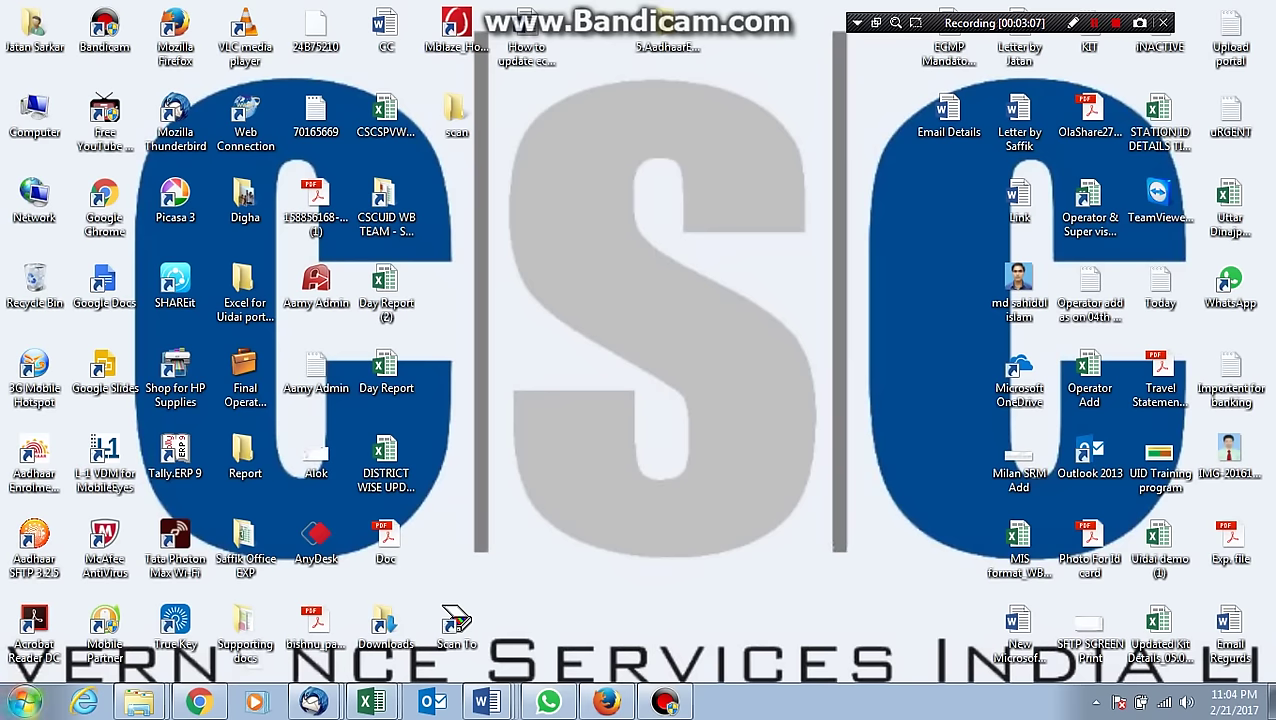
Search the Start menu for 'eca' and launch the ECA 3.3.0.0 program.
key(super)
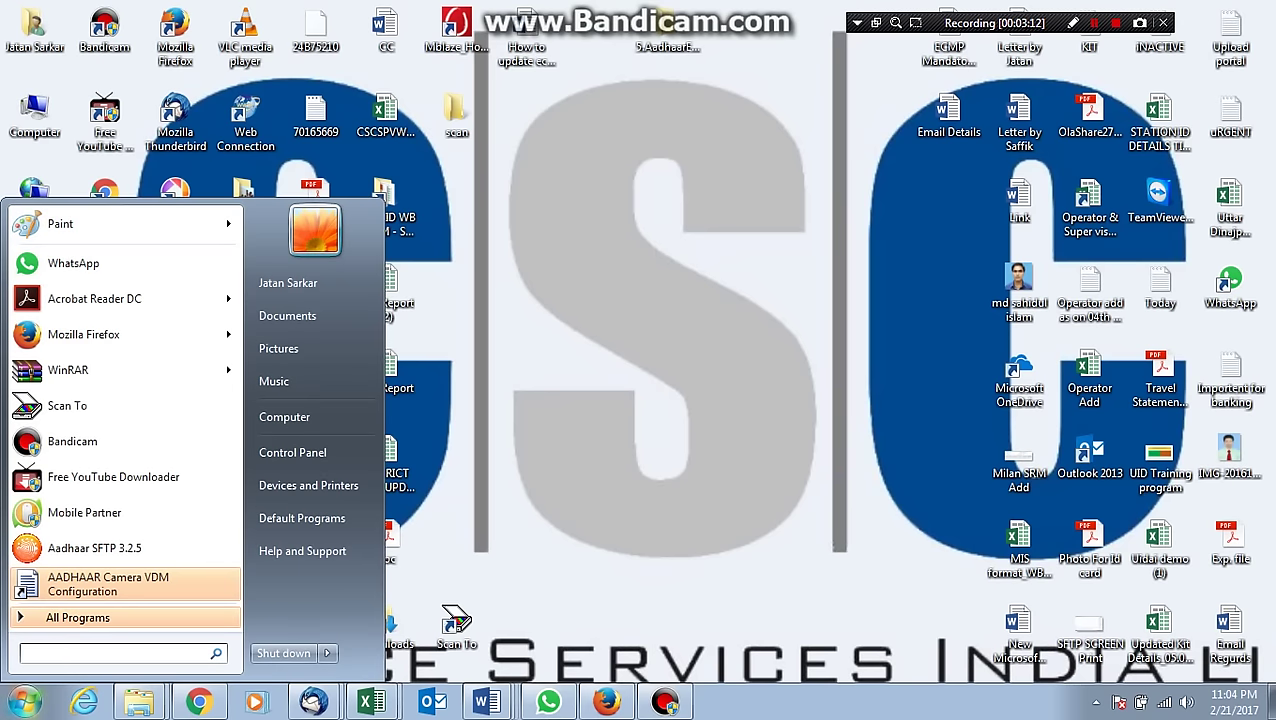
text(eca)
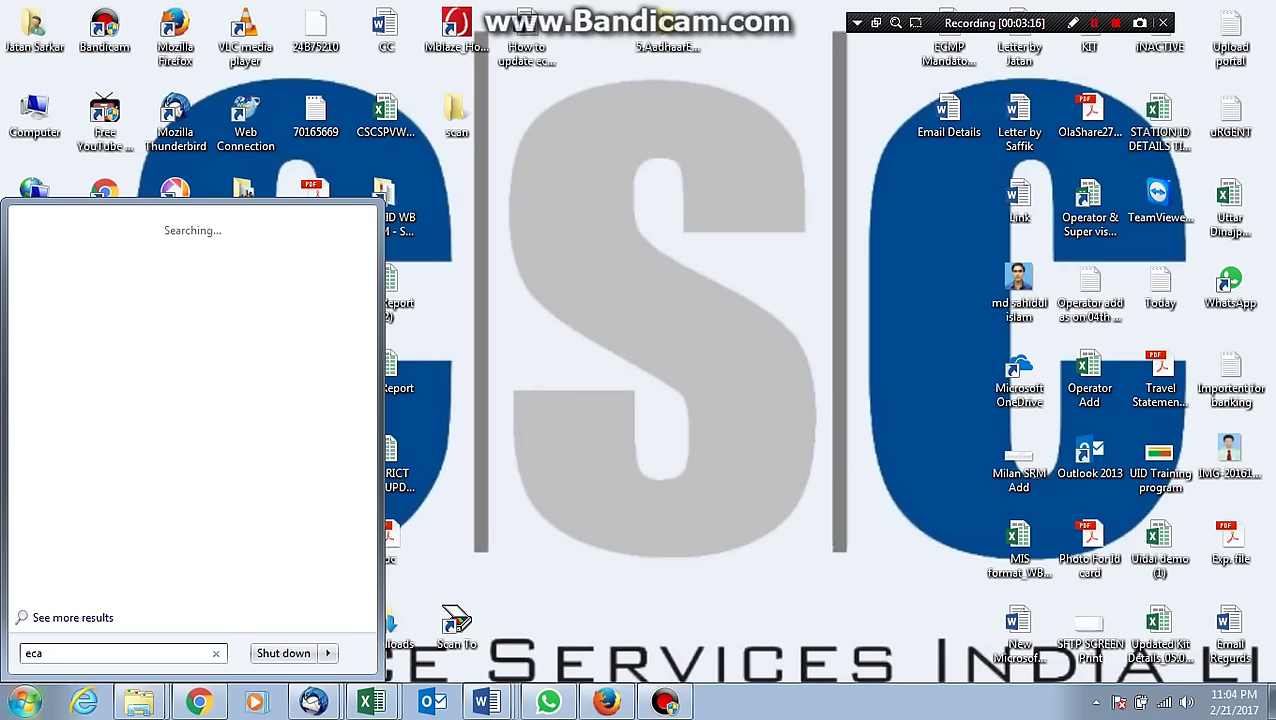
key(Escape)
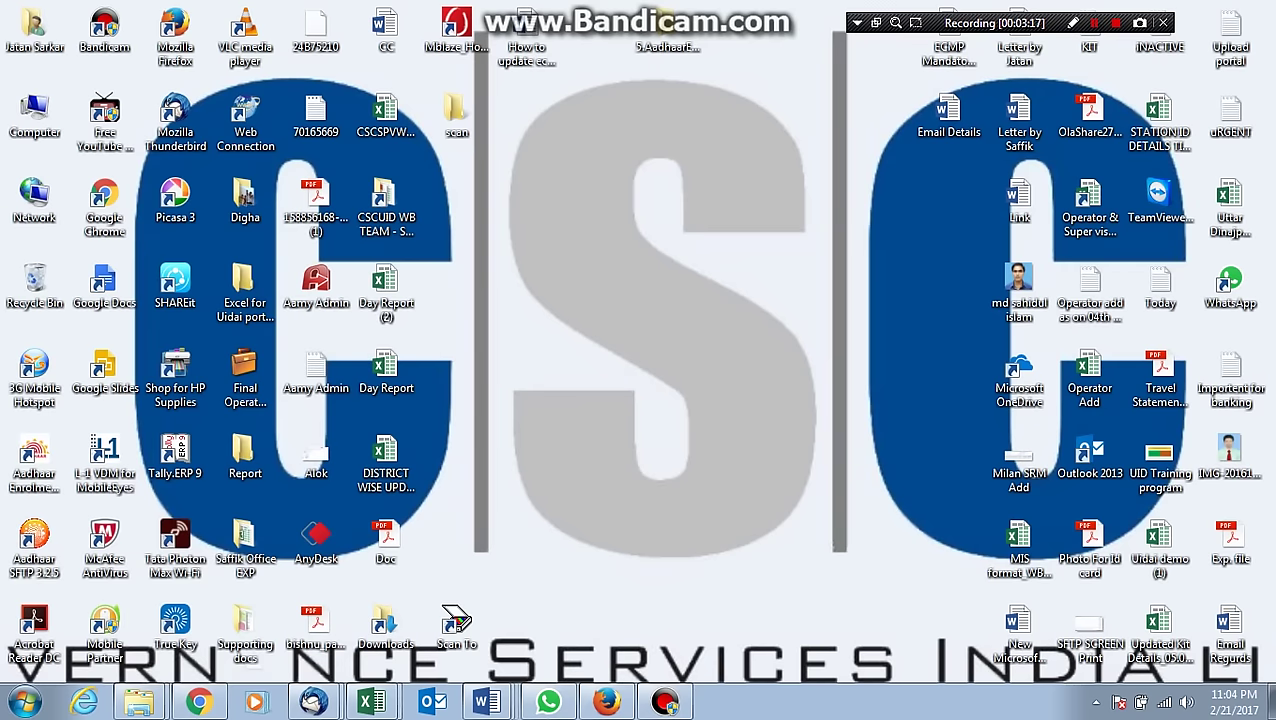
click(25, 702)
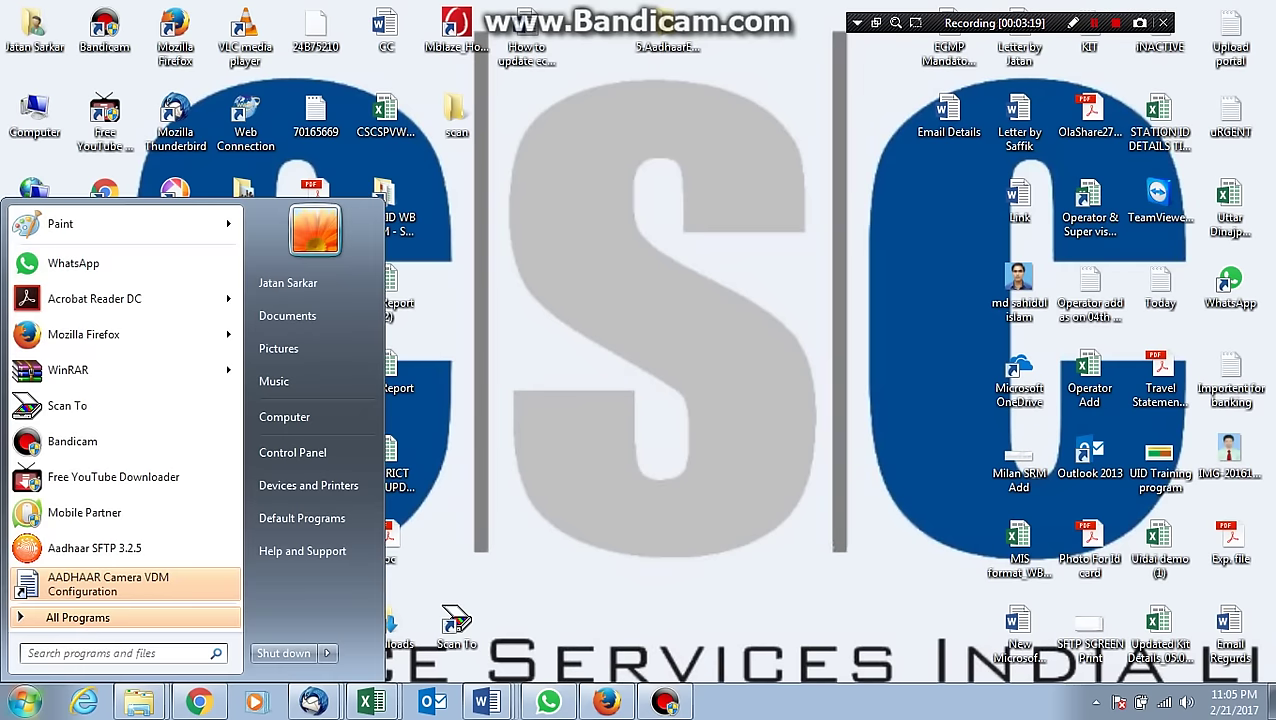
text(eca)
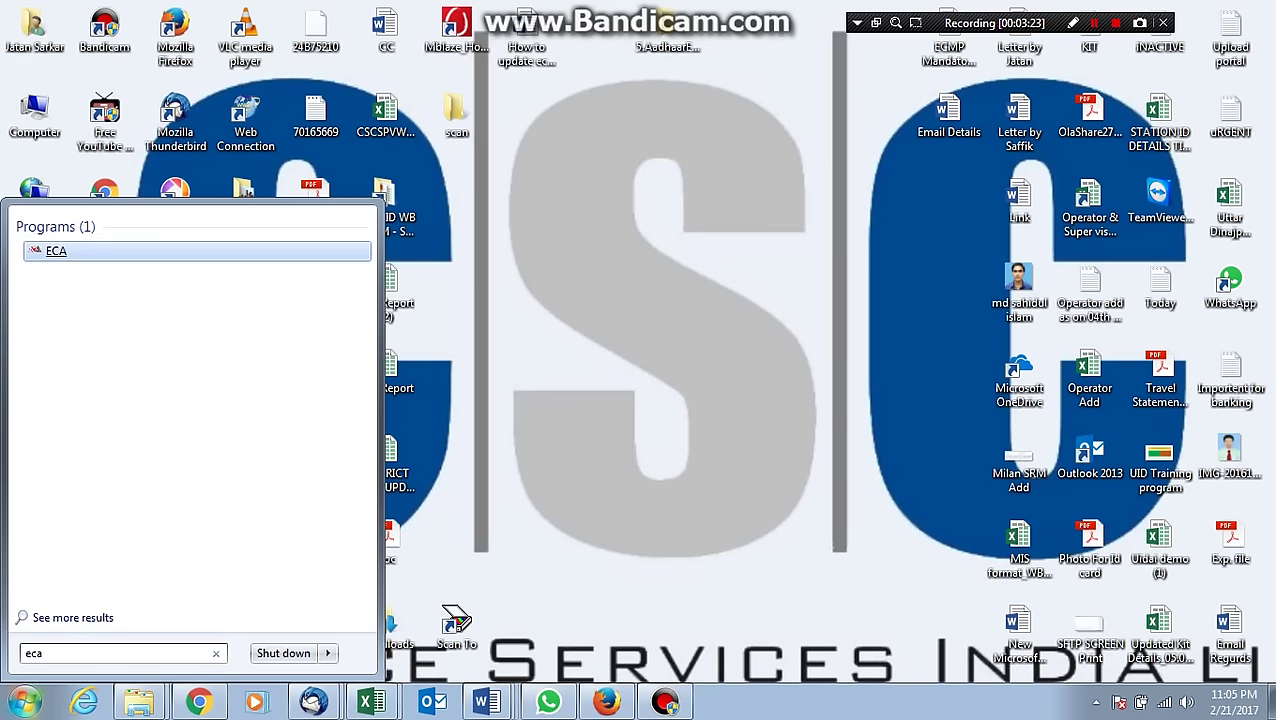
key(Return)
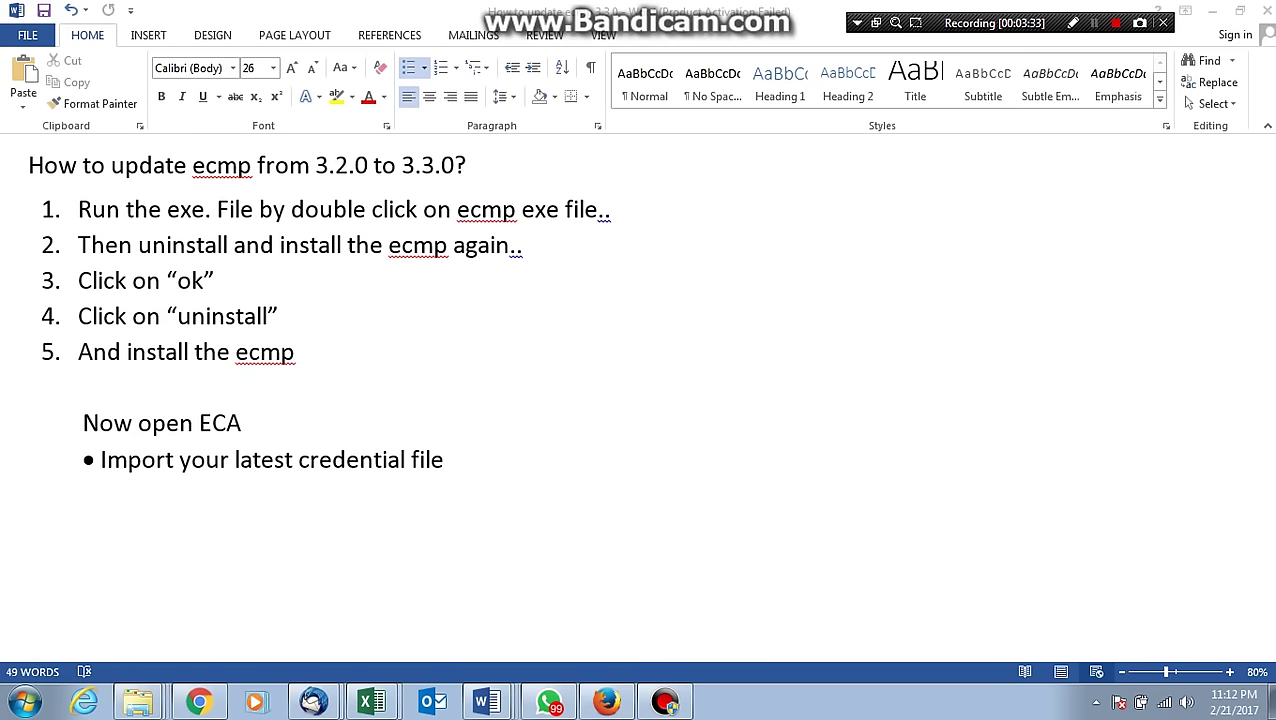
Select the credential-file bullet, show the desktop with Win+D, and move the userCredentials archive upward.
key(shift+Left)
key(shift+Left)
key(shift+Left)
key(shift+Left)
key(shift+Left)
key(shift+Left)
key(shift+Left)
key(shift+Left)
key(shift+Left)
key(shift+Left)
key(shift+Left)
key(shift+Left)
key(shift+Left)
key(shift+Left)
key(shift+Left)
key(shift+Left)
key(shift+Left)
key(shift+Left)
key(shift+Left)
key(shift+Left)
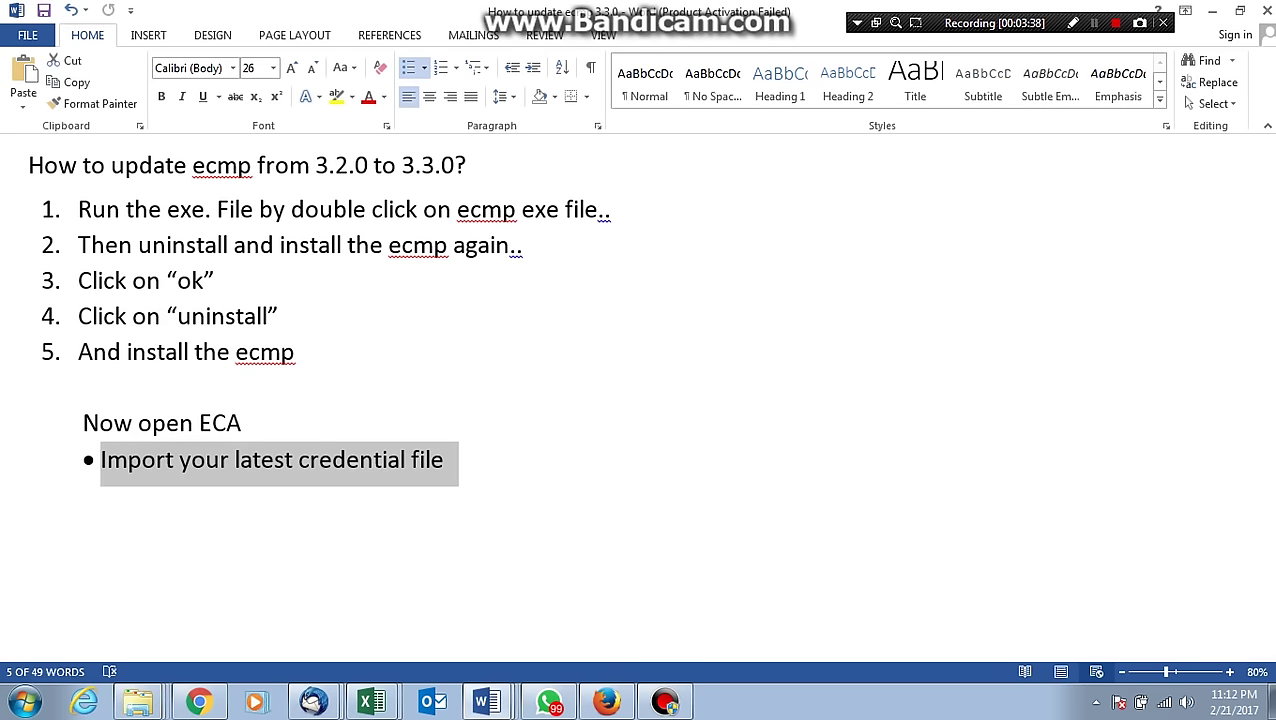
key(super+d)
drag(527, 540, 527, 370)
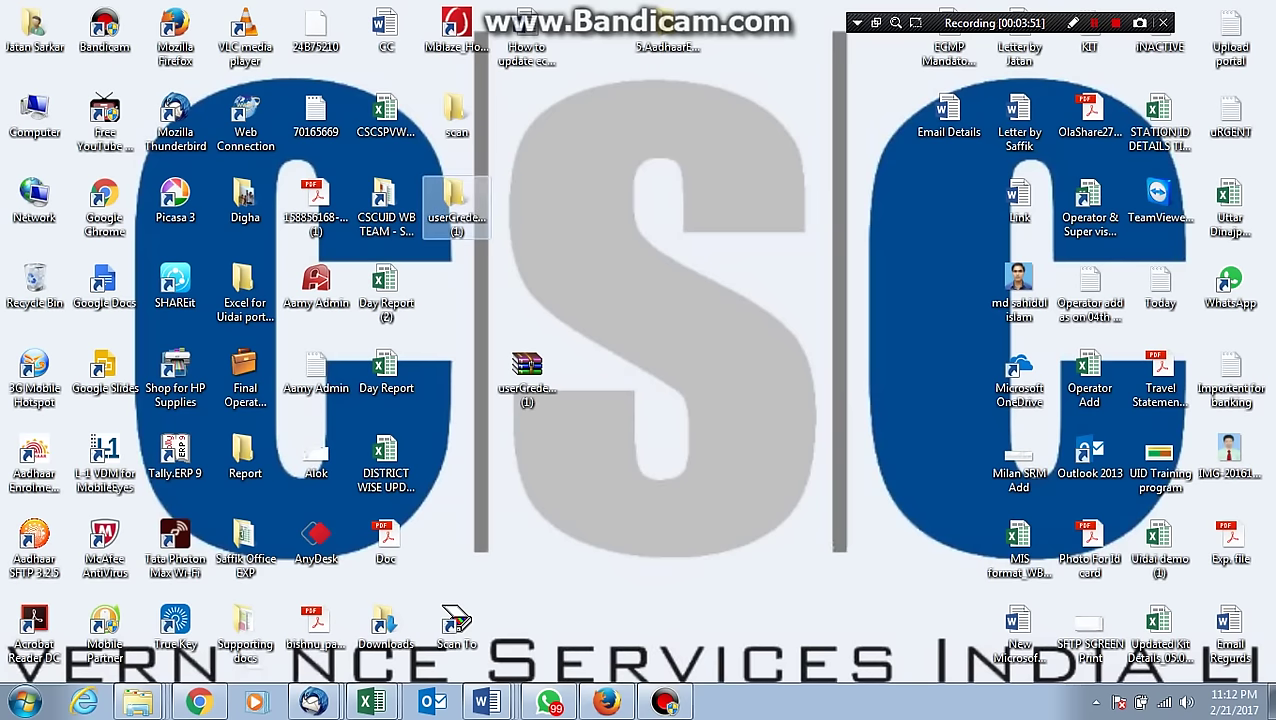
Open the userCredentials folder and copy both credential files.
drag(640, 440, 597, 460)
double_click(598, 455)
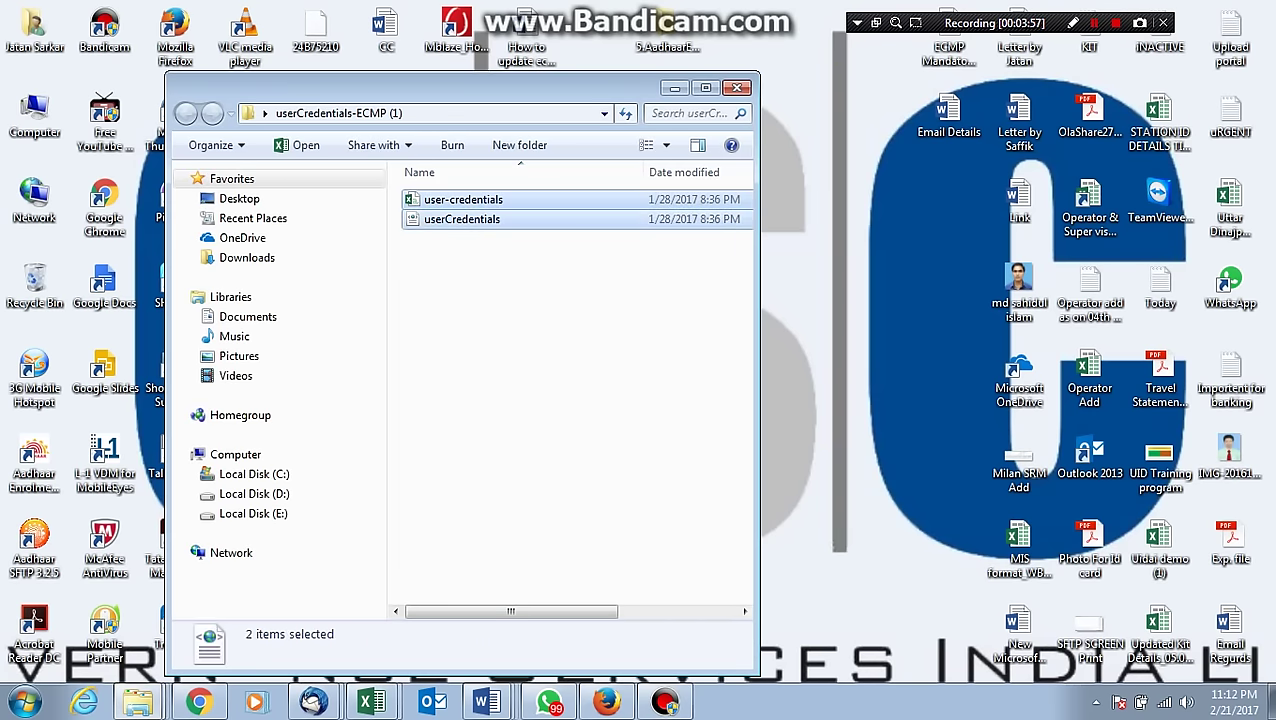
right_click(476, 204)
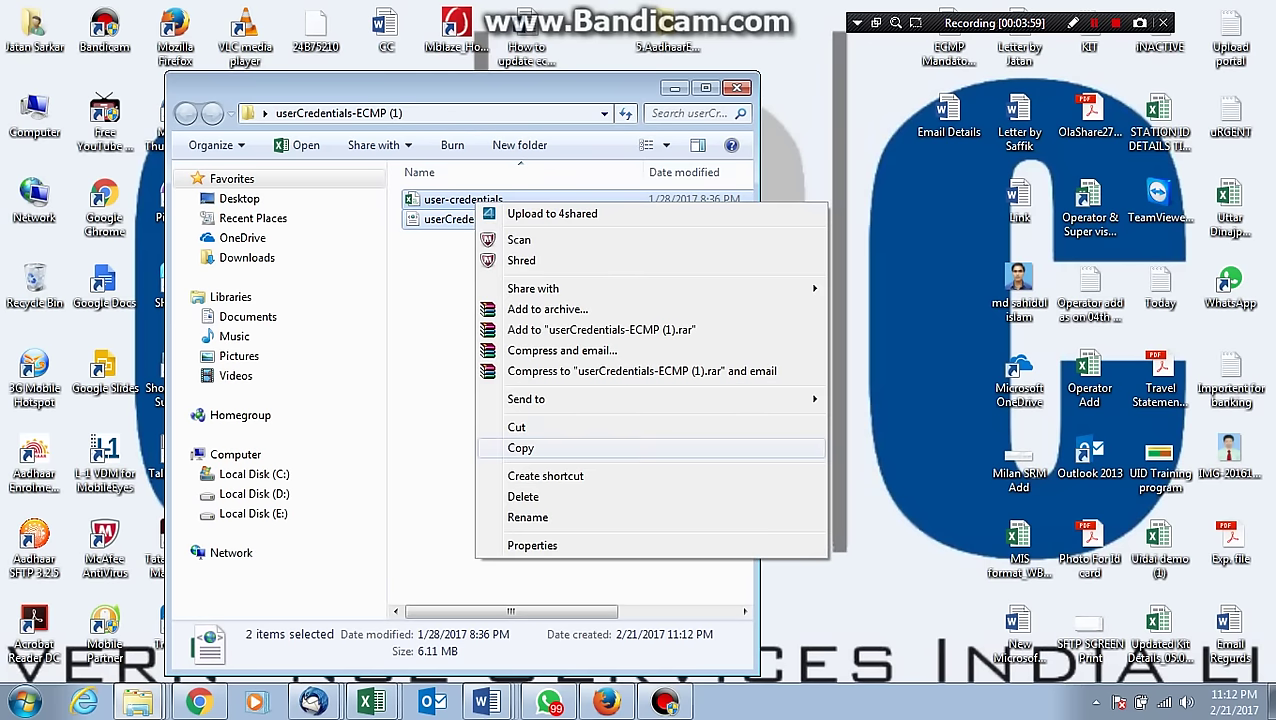
click(520, 448)
Paste them into C:\UID Authority of India\Aadhaar Enrolment Client\data, replacing the old file, then close the window.
click(254, 474)
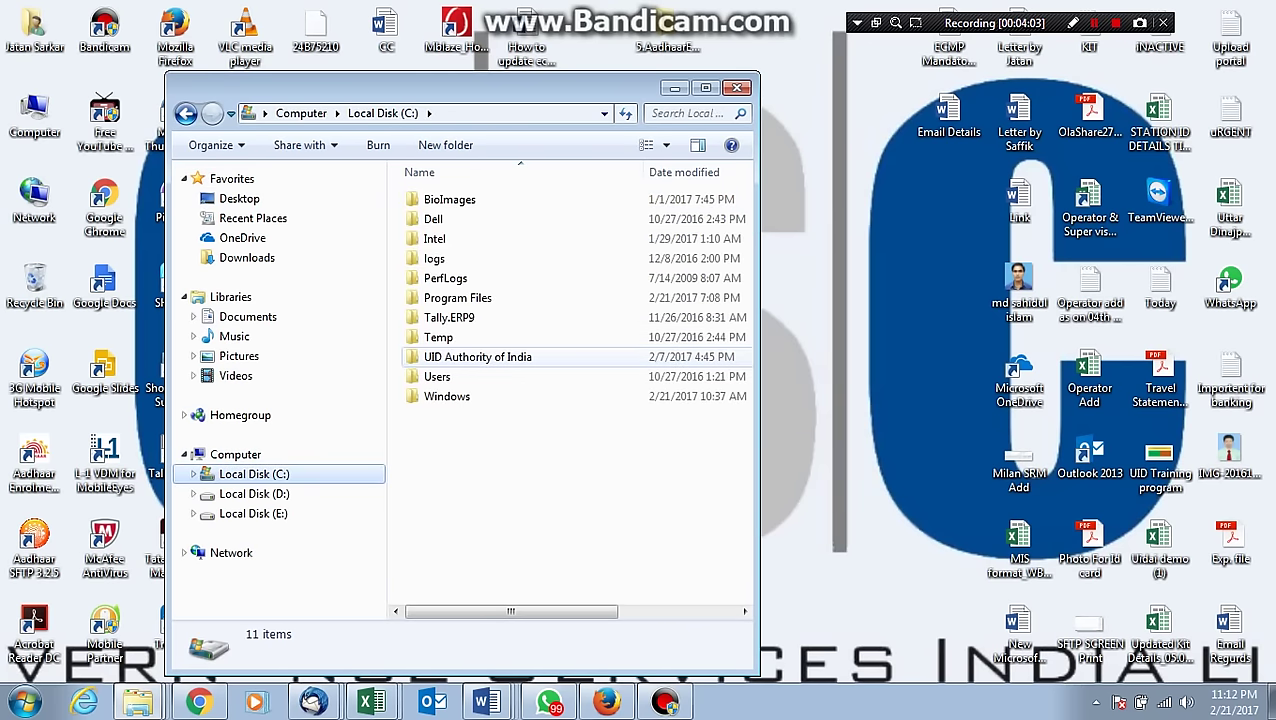
double_click(478, 357)
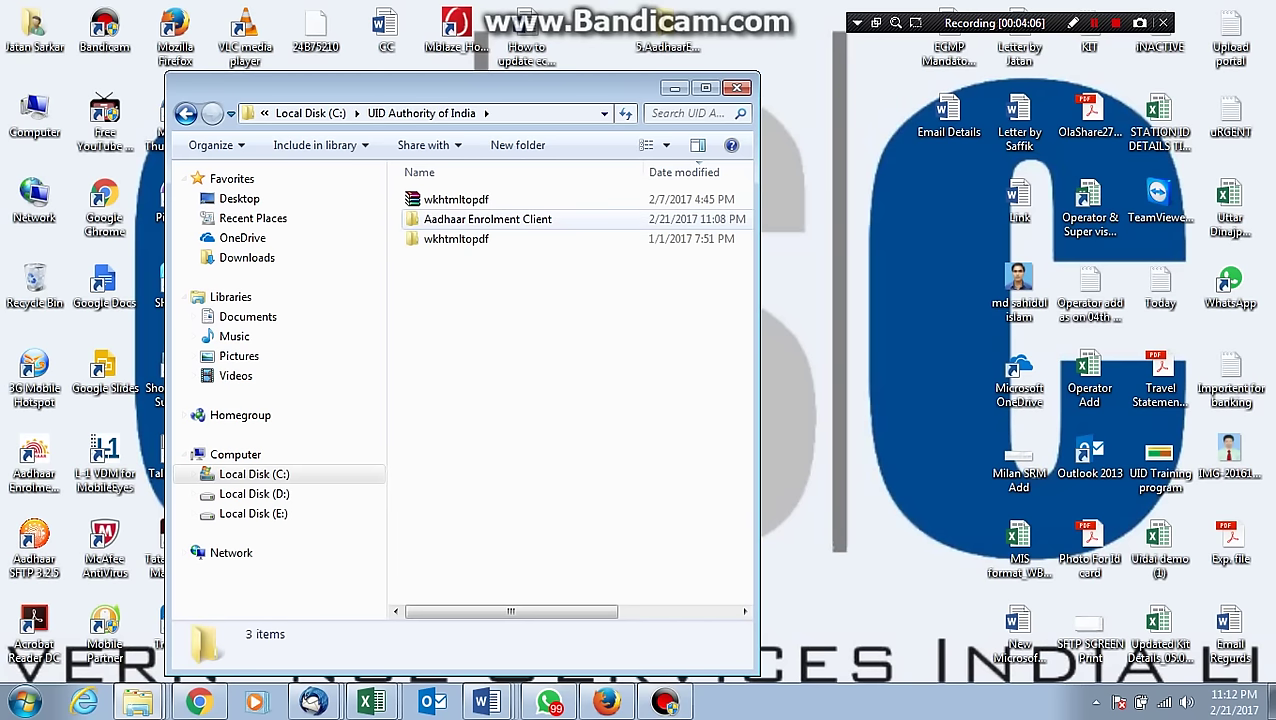
click(488, 219)
double_click(488, 219)
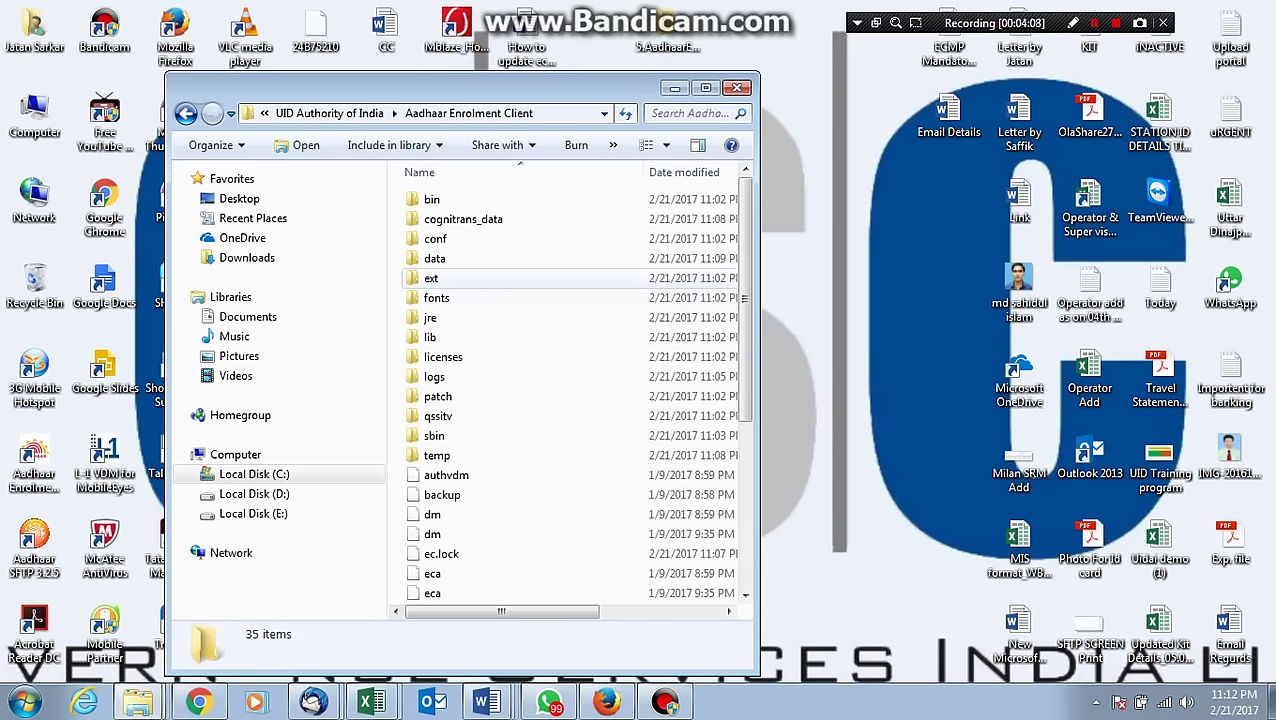
click(434, 258)
double_click(434, 258)
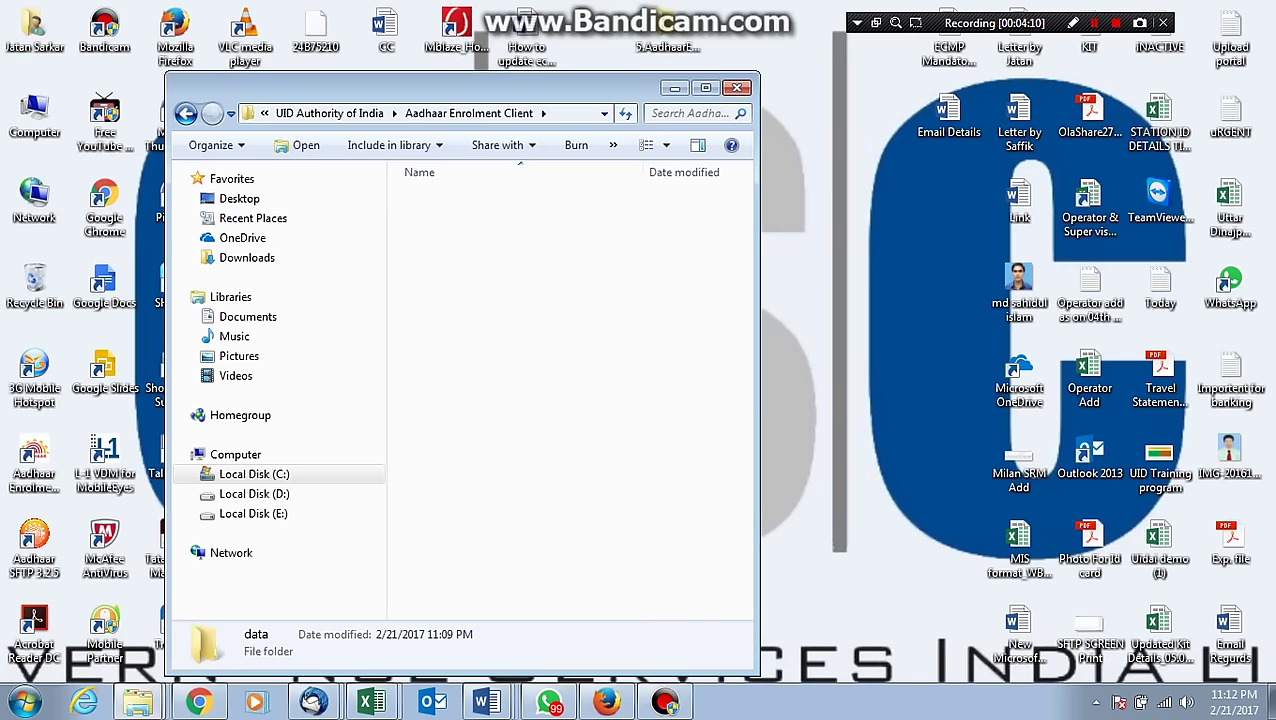
right_click(478, 396)
click(520, 239)
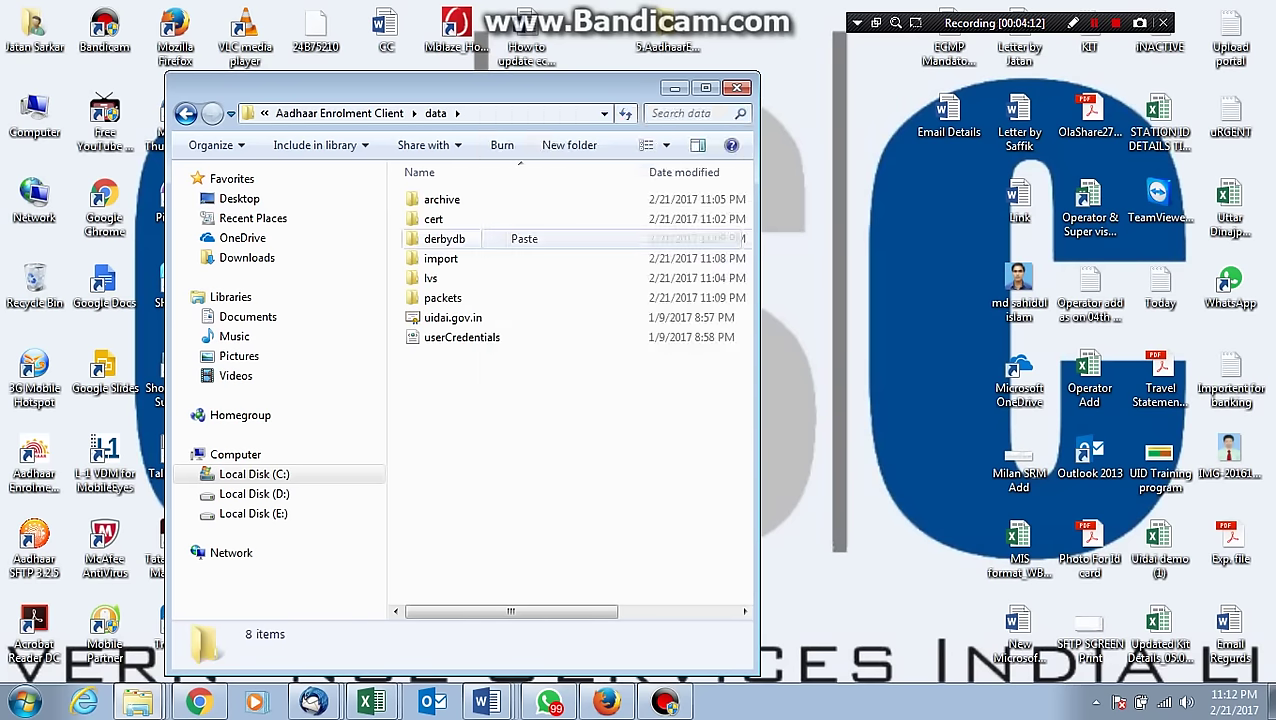
click(525, 210)
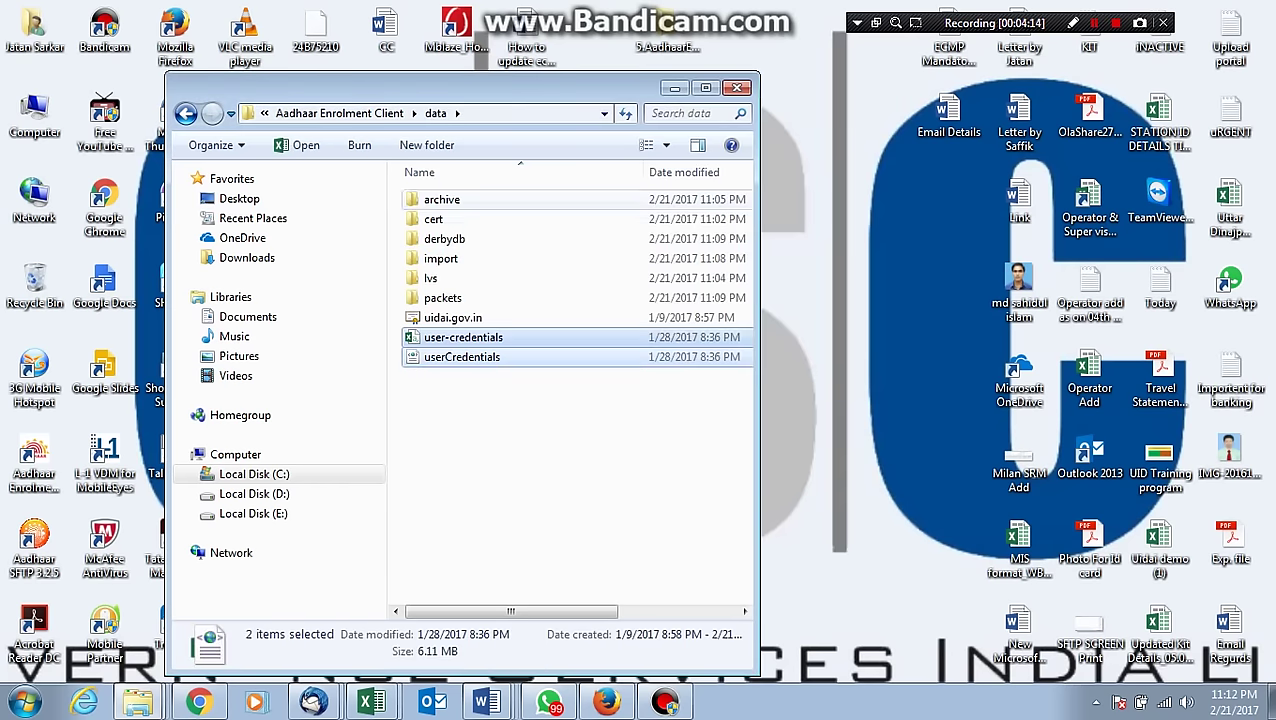
click(737, 87)
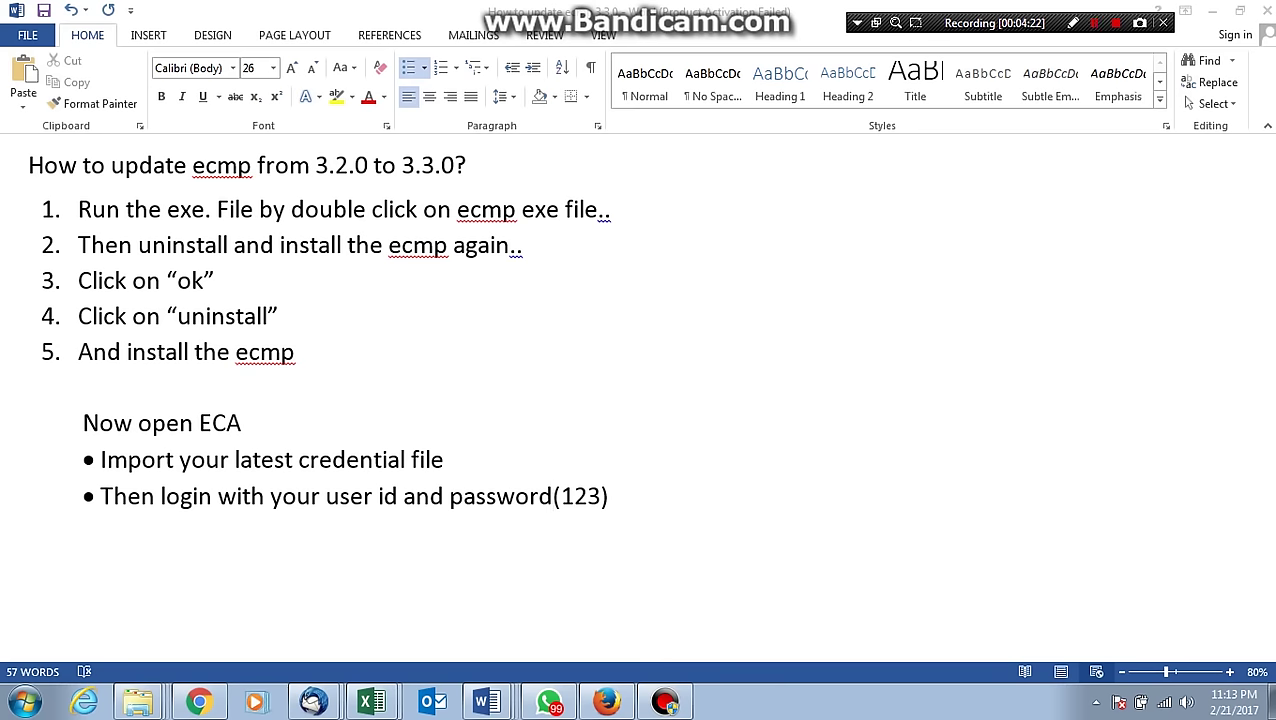
Select the login bullet line in the Word notes.
click(552, 496)
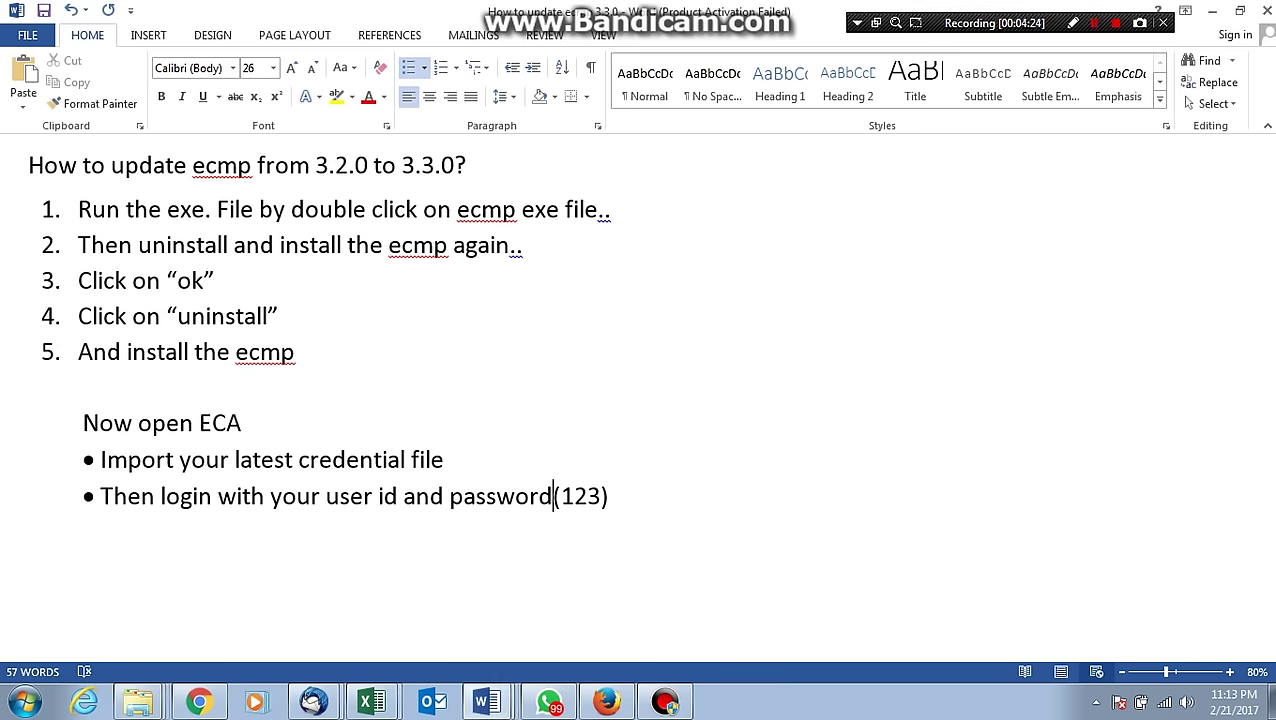
key(Home)
key(ctrl+shift+Right)
key(ctrl+shift+Right)
key(ctrl+shift+Right)
key(ctrl+shift+Right)
key(ctrl+shift+Right)
key(ctrl+shift+Right)
key(ctrl+shift+Right)
key(ctrl+shift+Right)
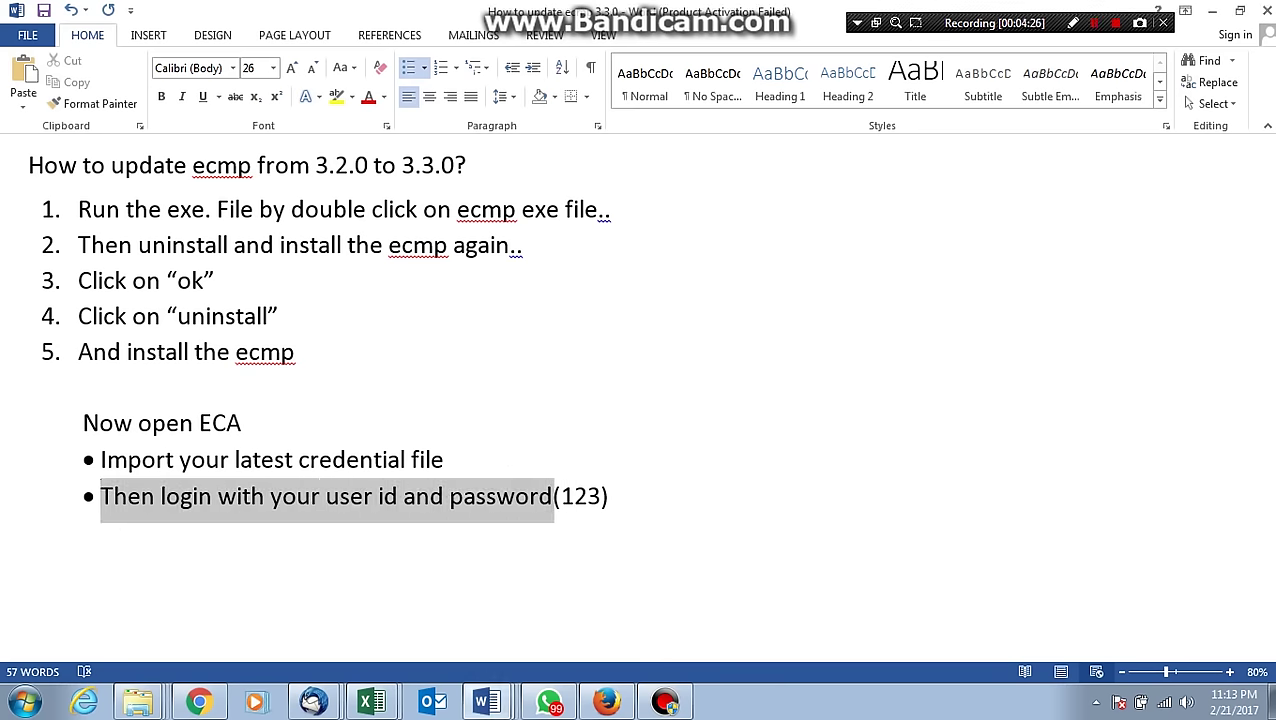
key(ctrl+shift+Right)
key(ctrl+shift+Right)
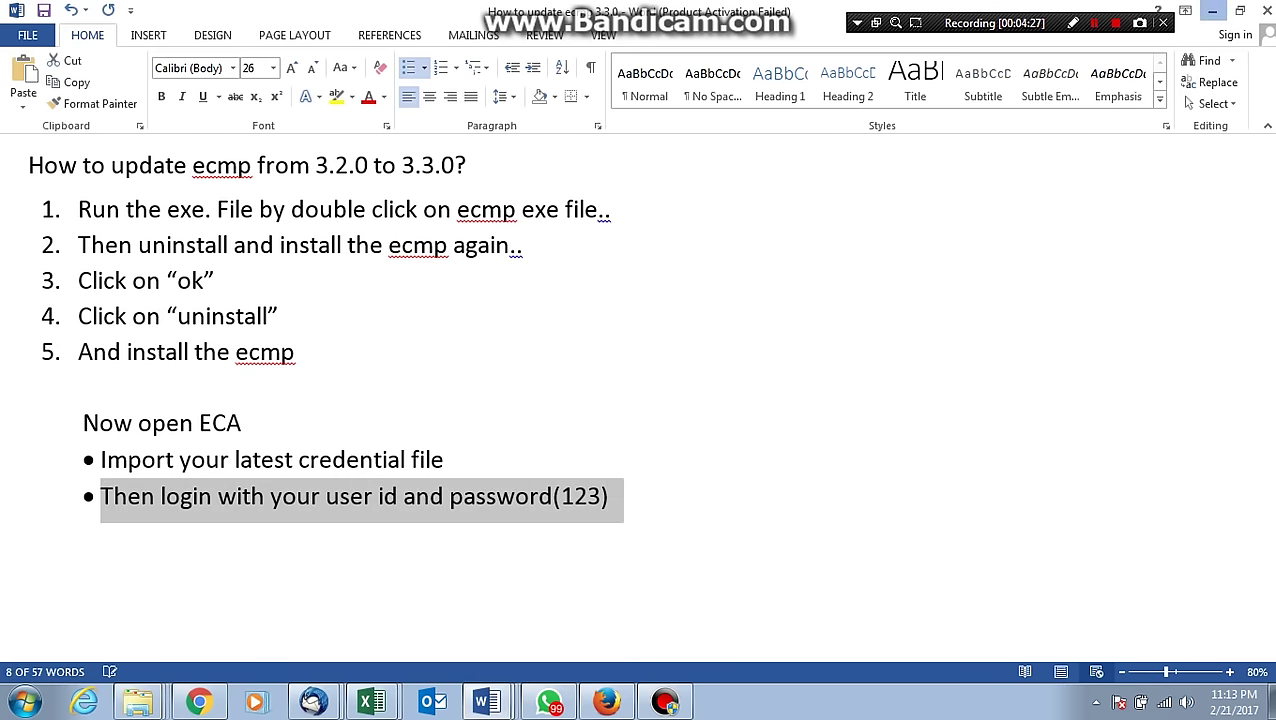
Launch ECA from a Start search for 'eca' and choose the saved operator ID at login.
key(super+d)
click(24, 702)
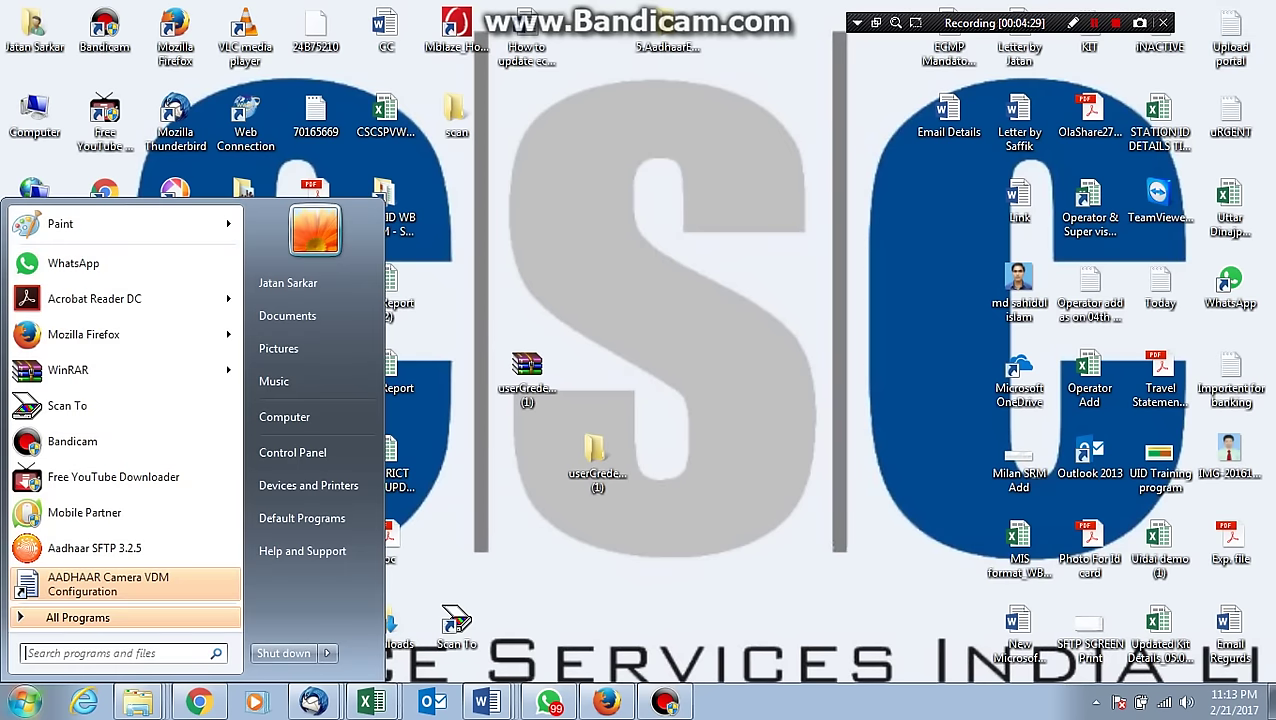
text(eca)
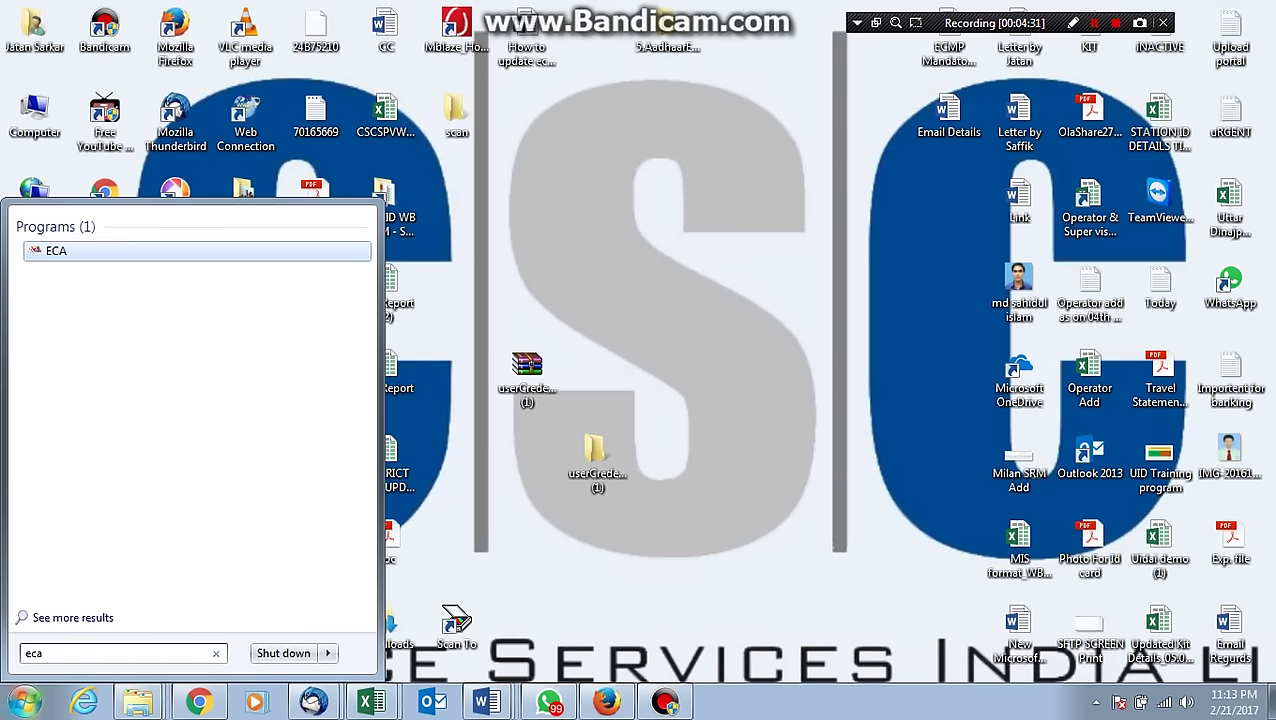
key(Return)
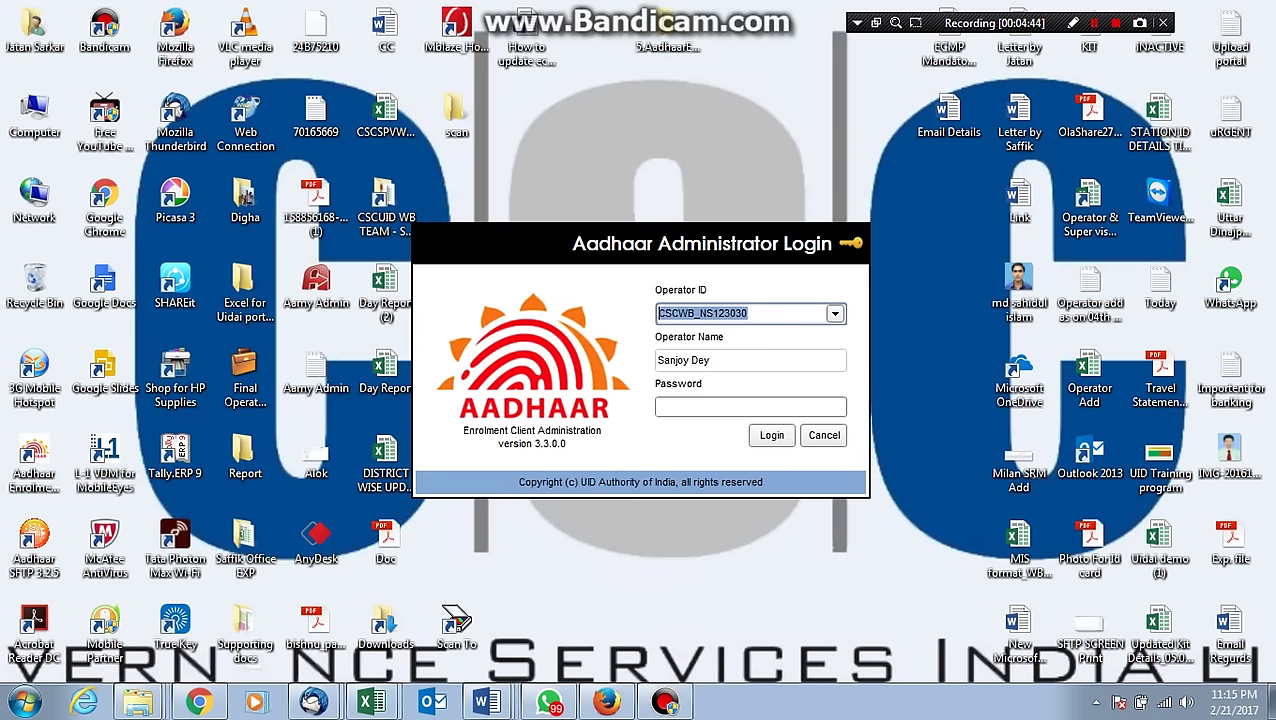
key(Down)
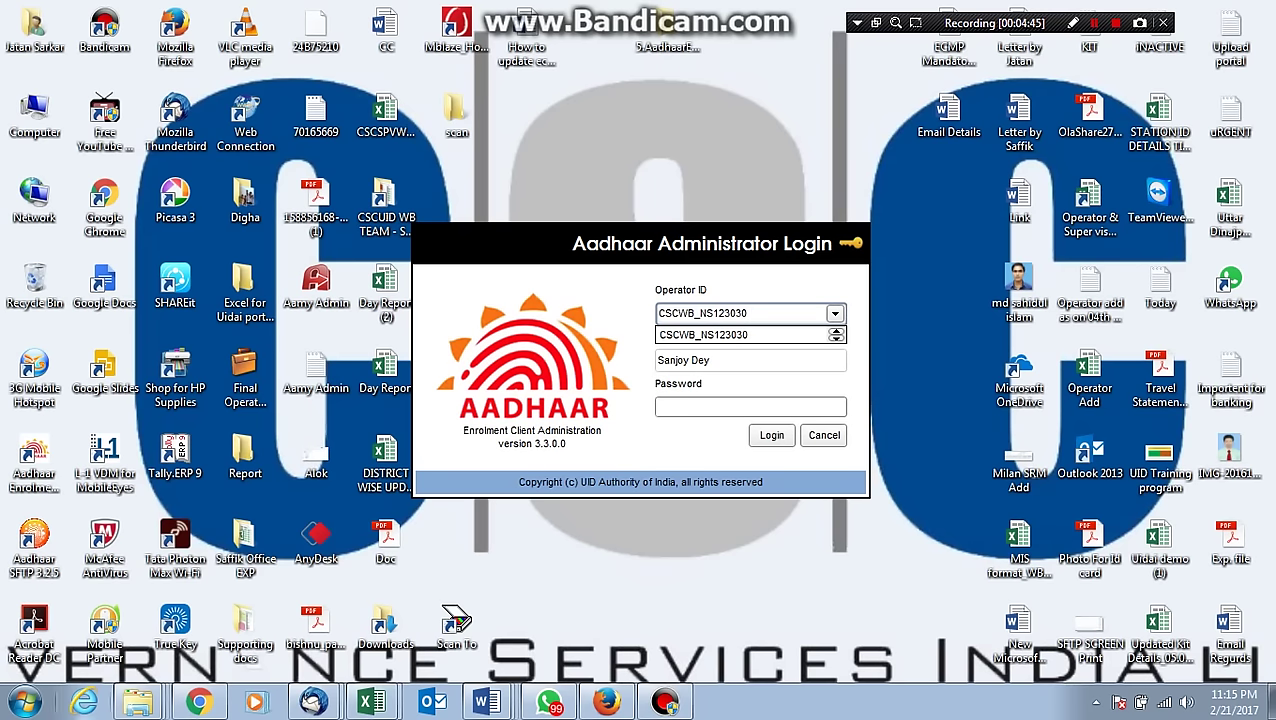
key(Return)
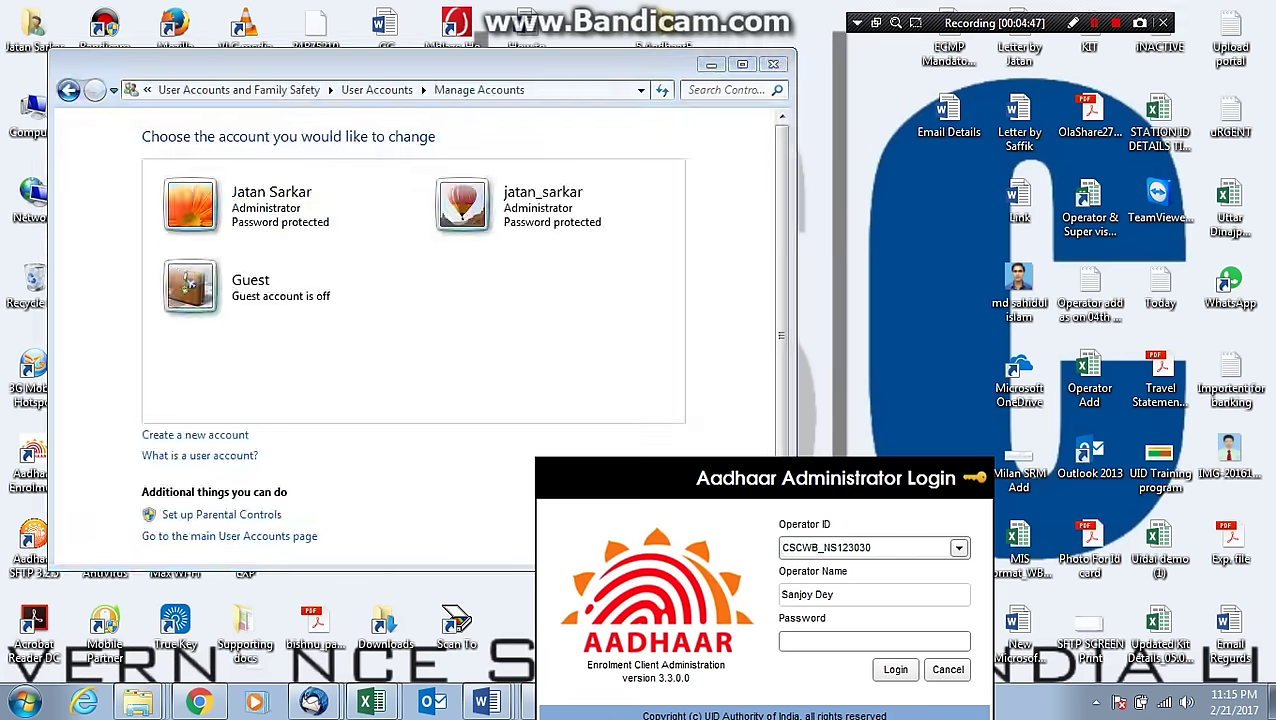
Create a new Administrator account named with the pasted operator ID.
click(195, 434)
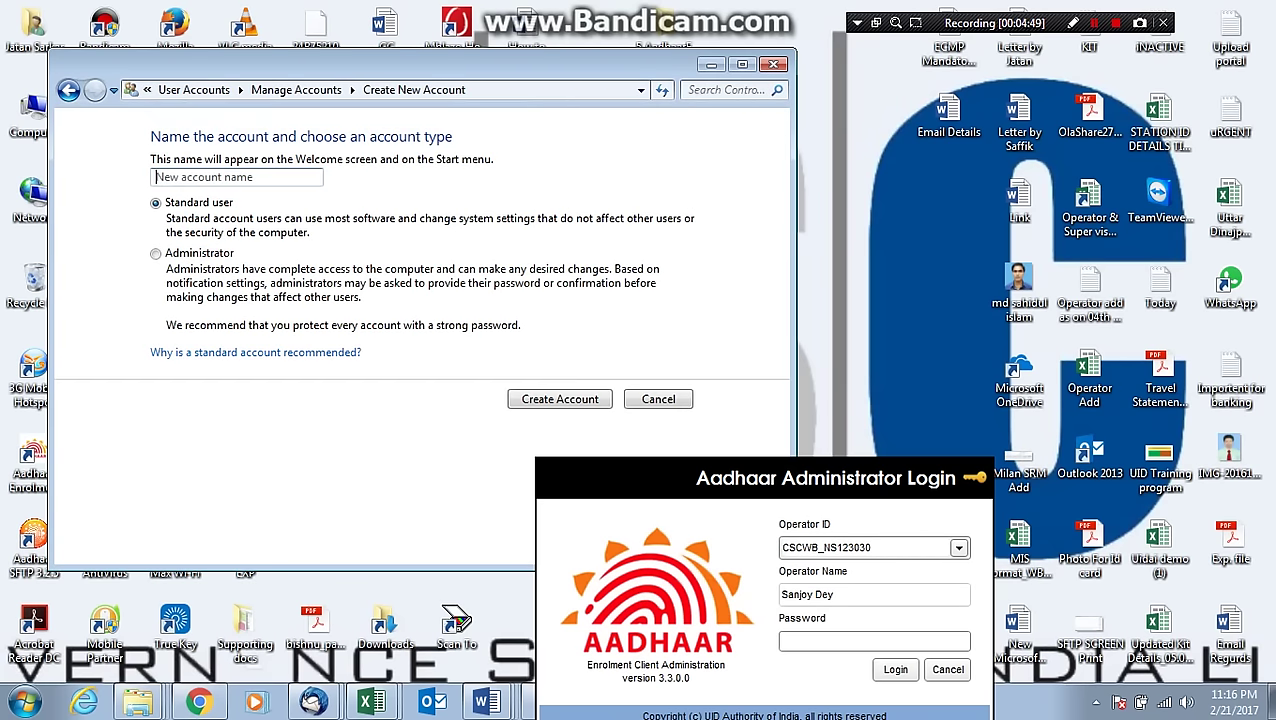
right_click(264, 176)
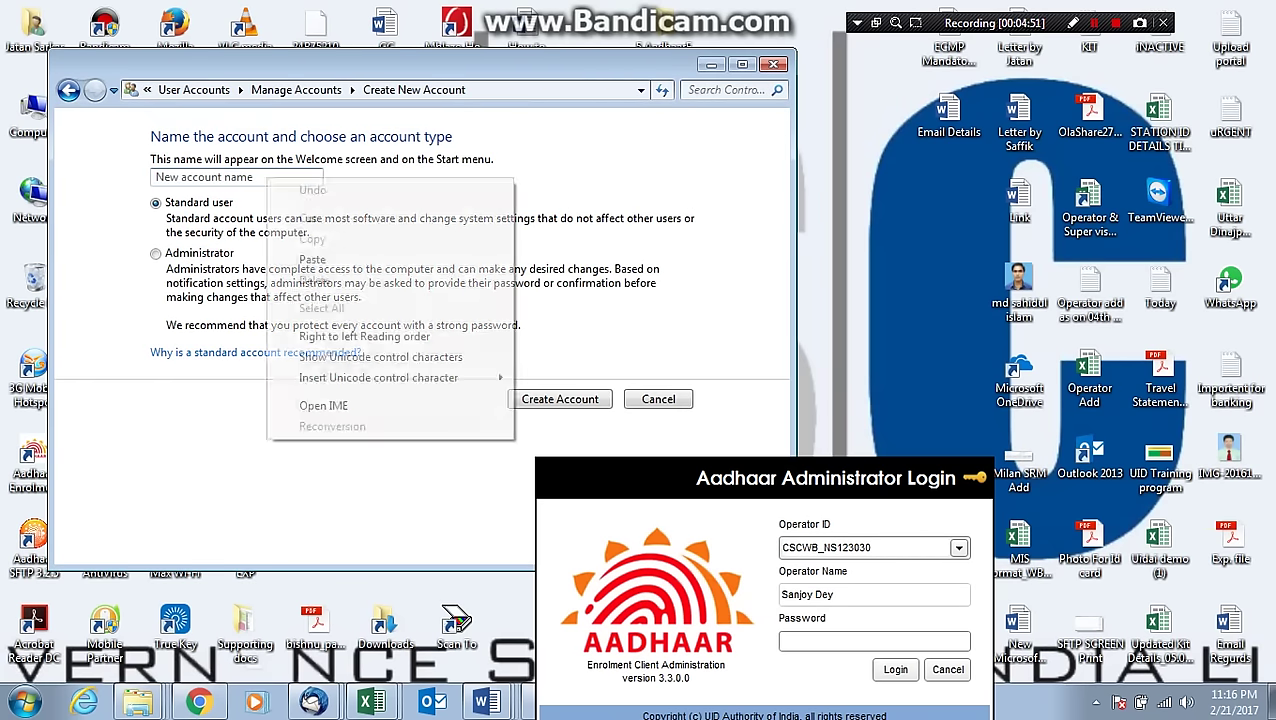
click(300, 259)
click(155, 253)
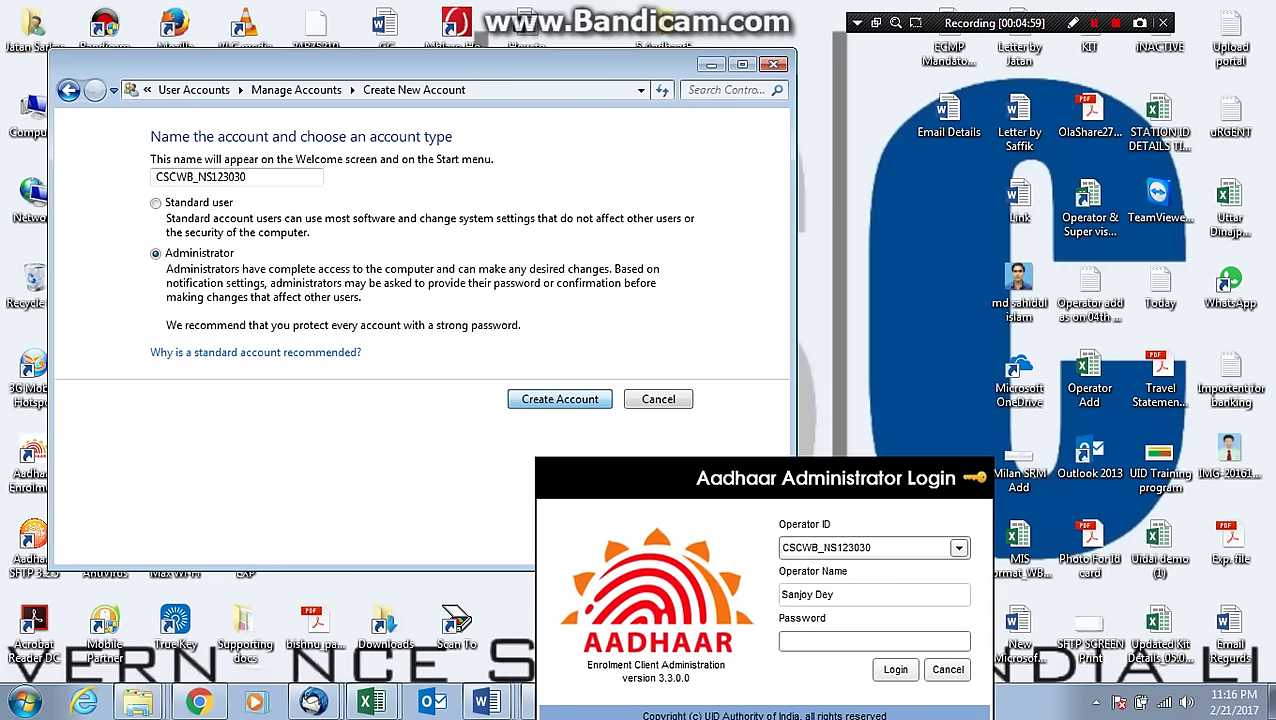
key(Return)
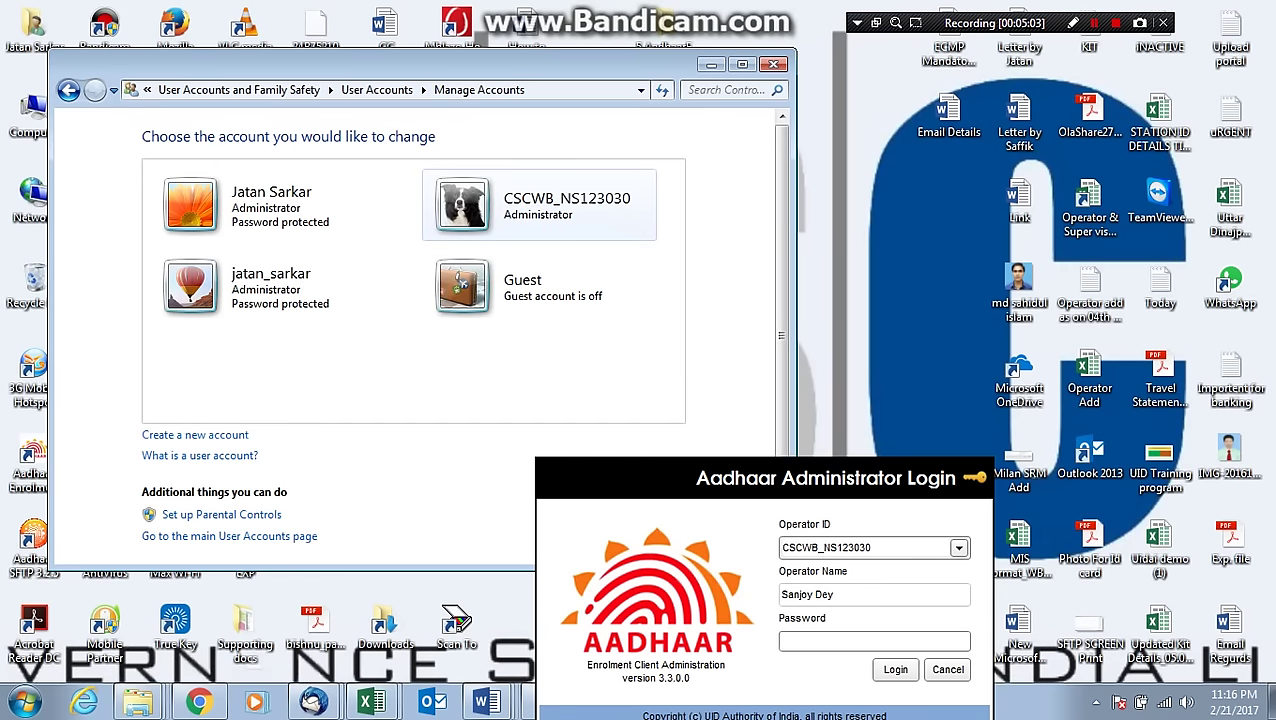
Give the new operator account a password.
click(540, 205)
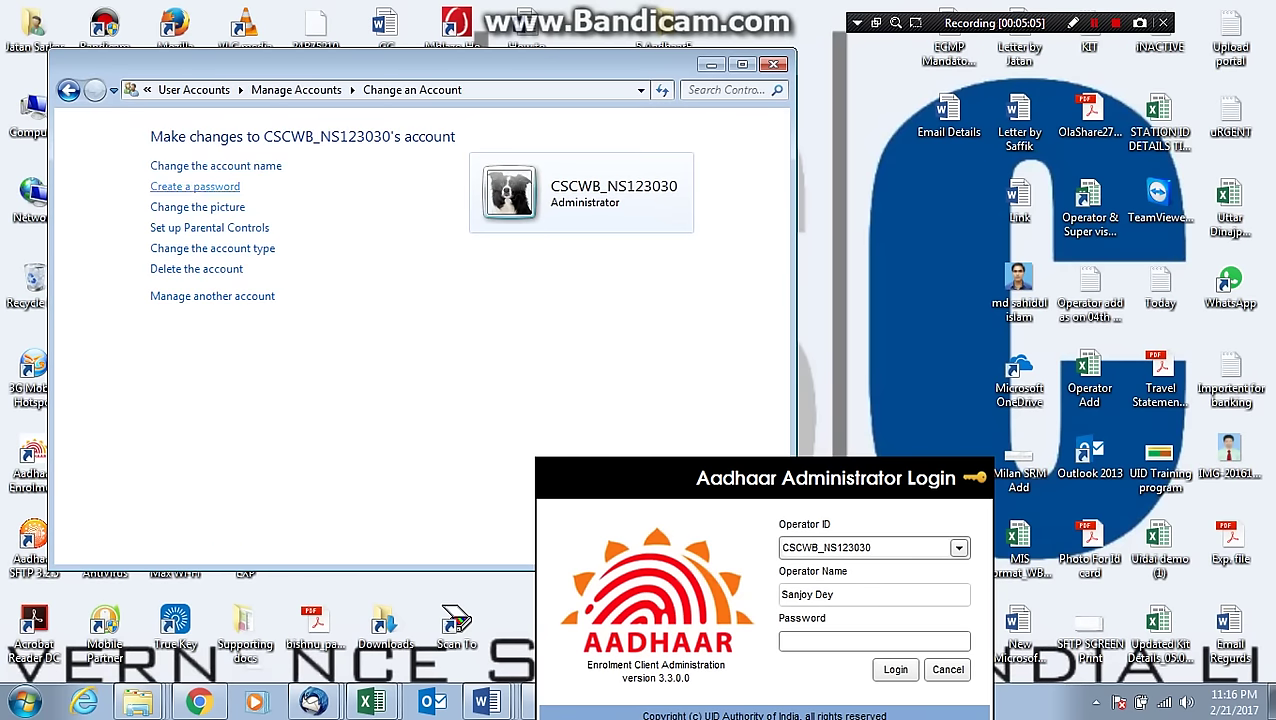
click(195, 186)
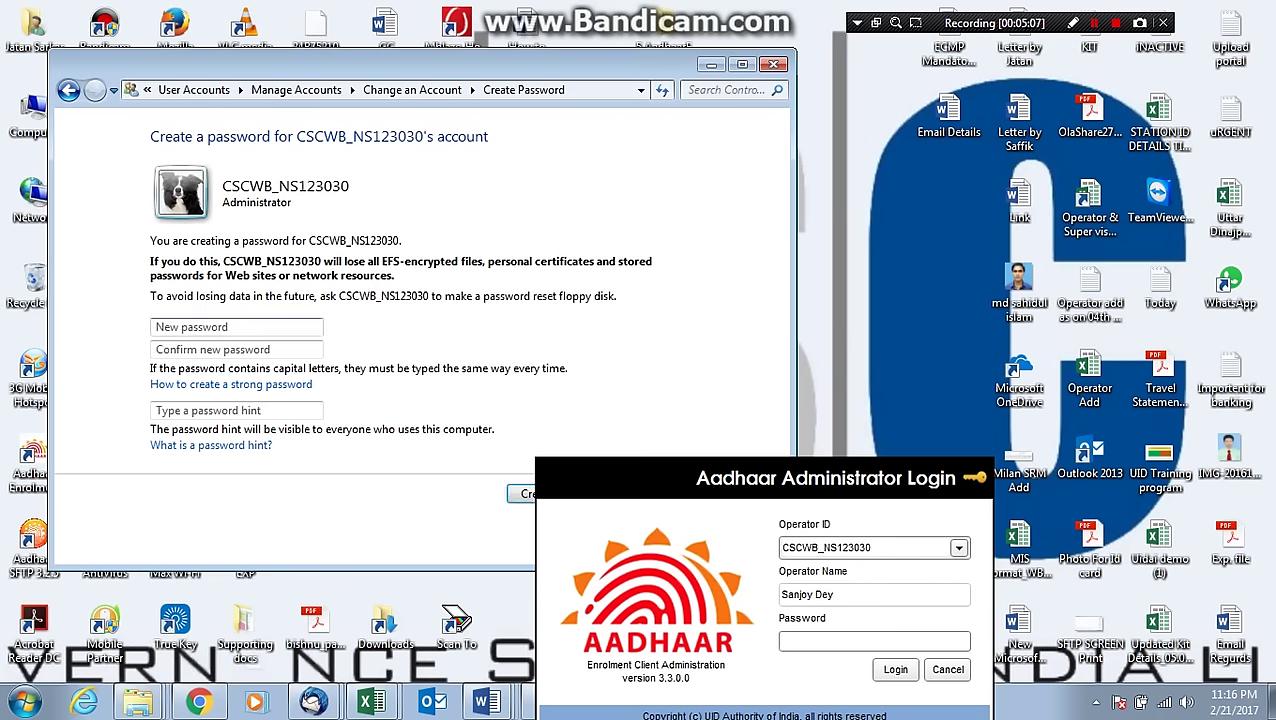
text(123)
key(Tab)
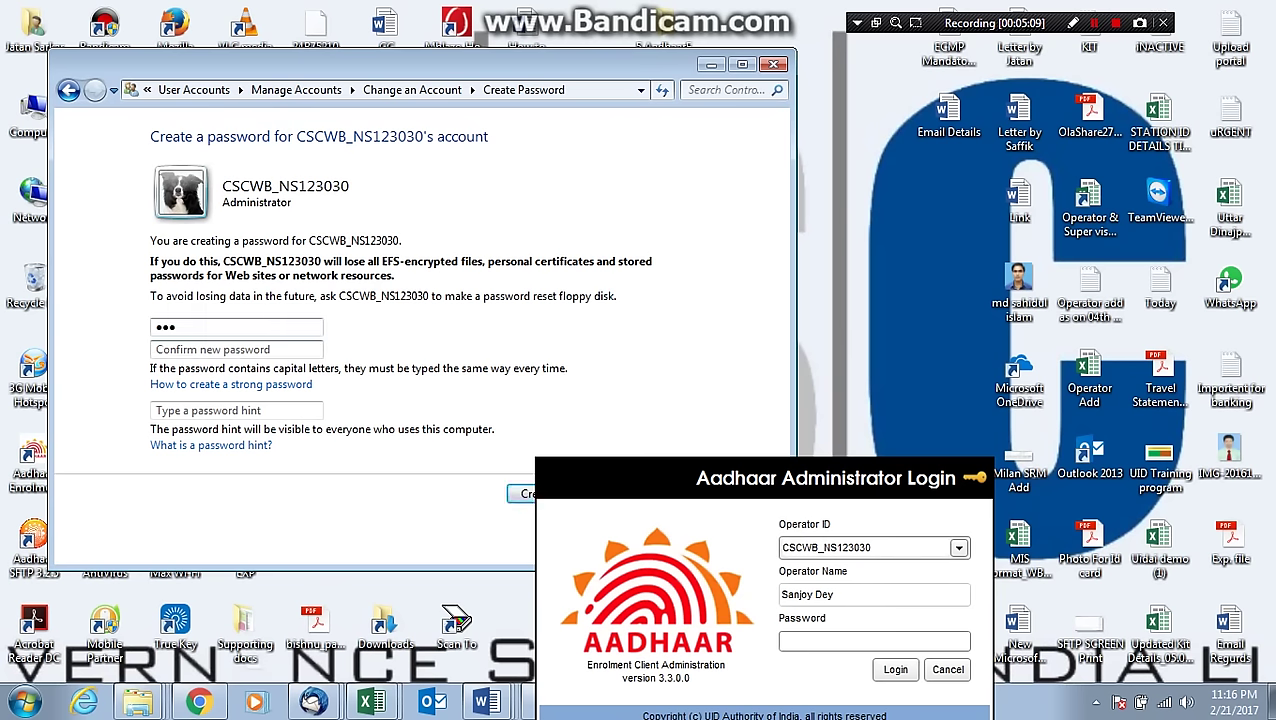
text(123)
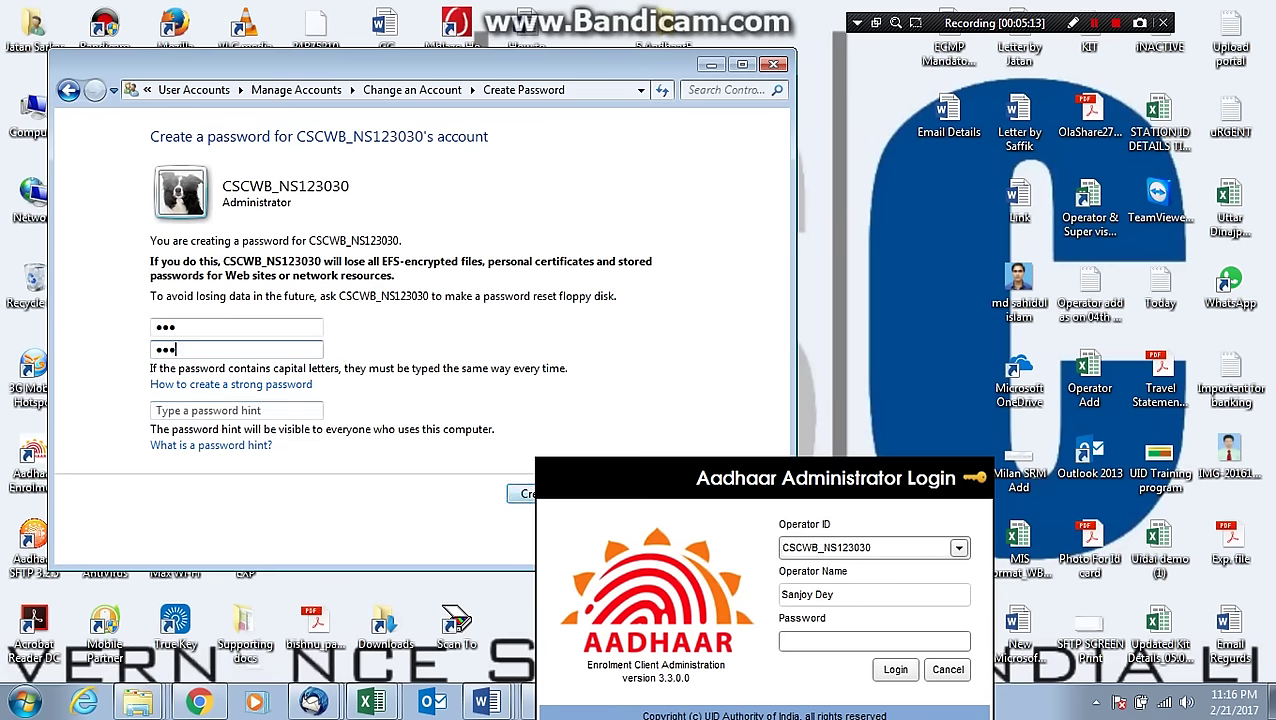
key(Return)
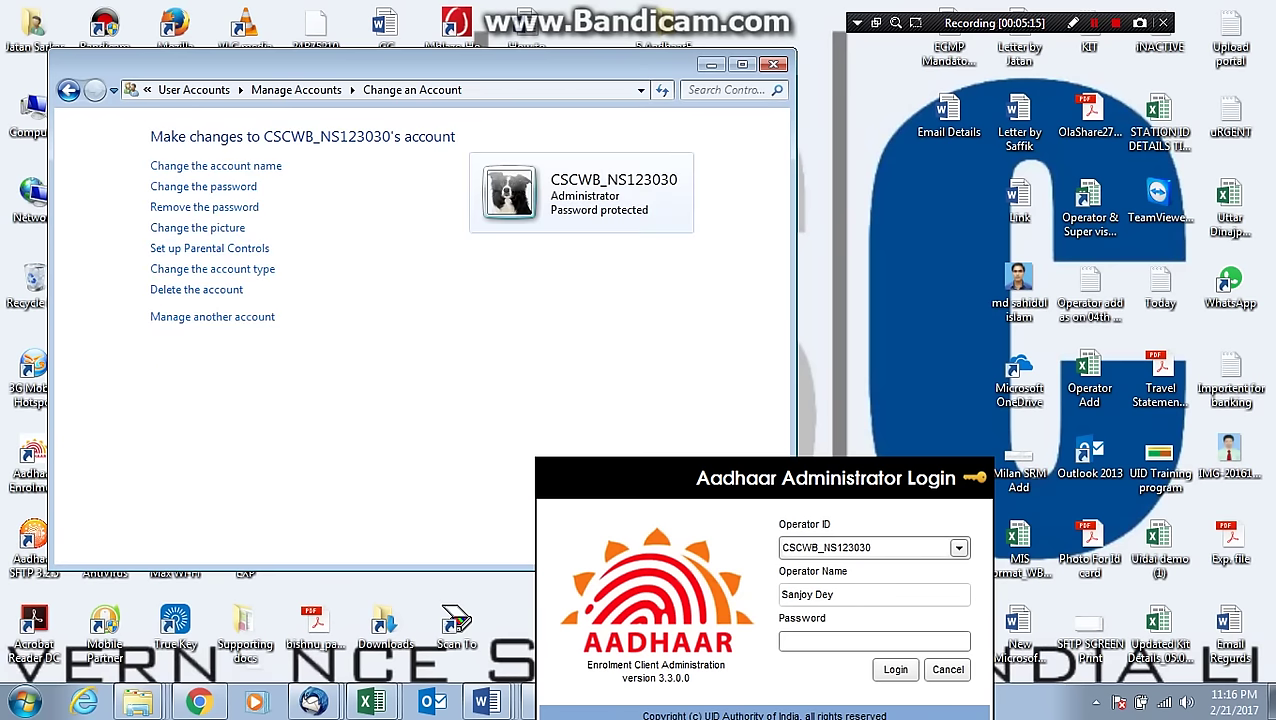
Close the account settings and submit the ECA administrator login with the password.
click(773, 64)
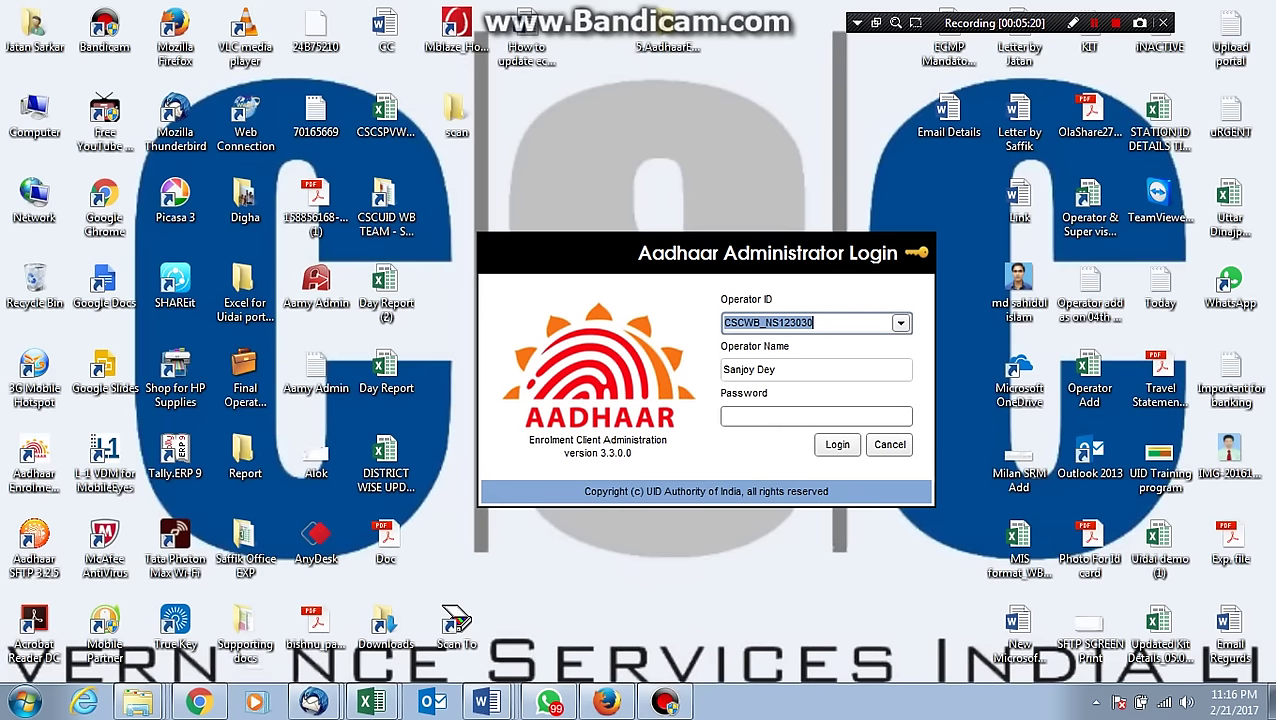
click(816, 416)
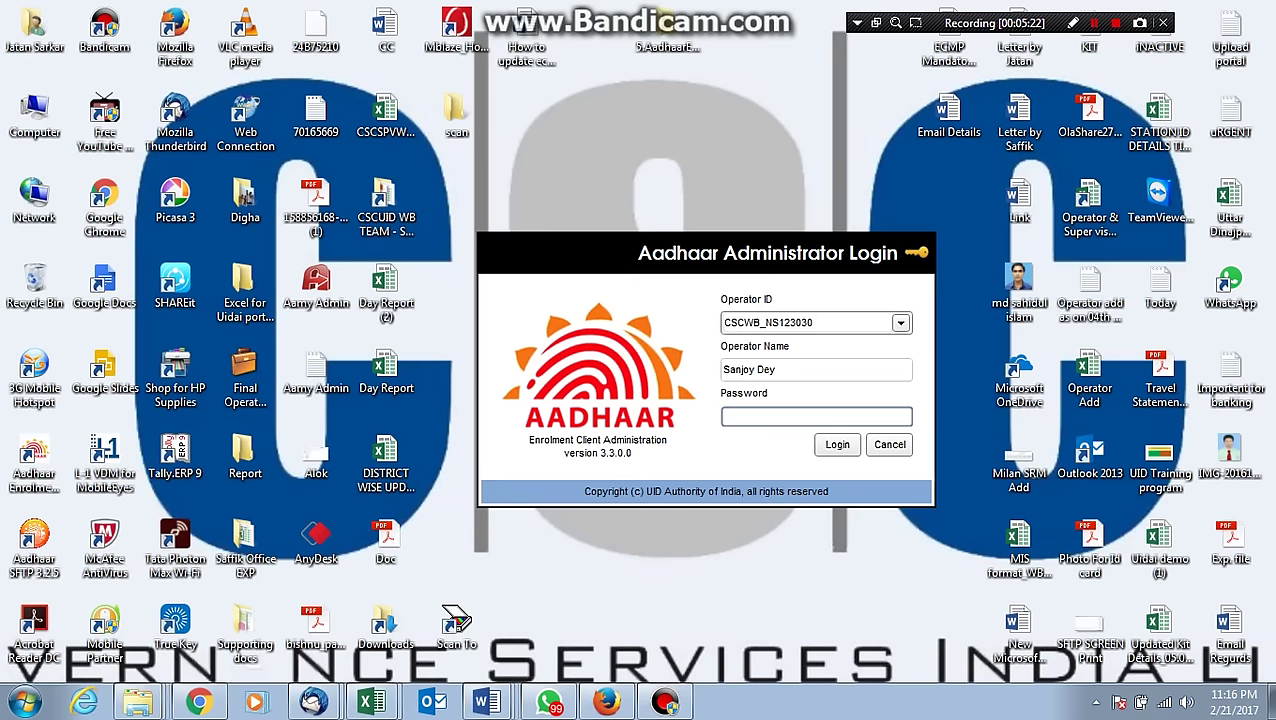
text(***)
key(Return)
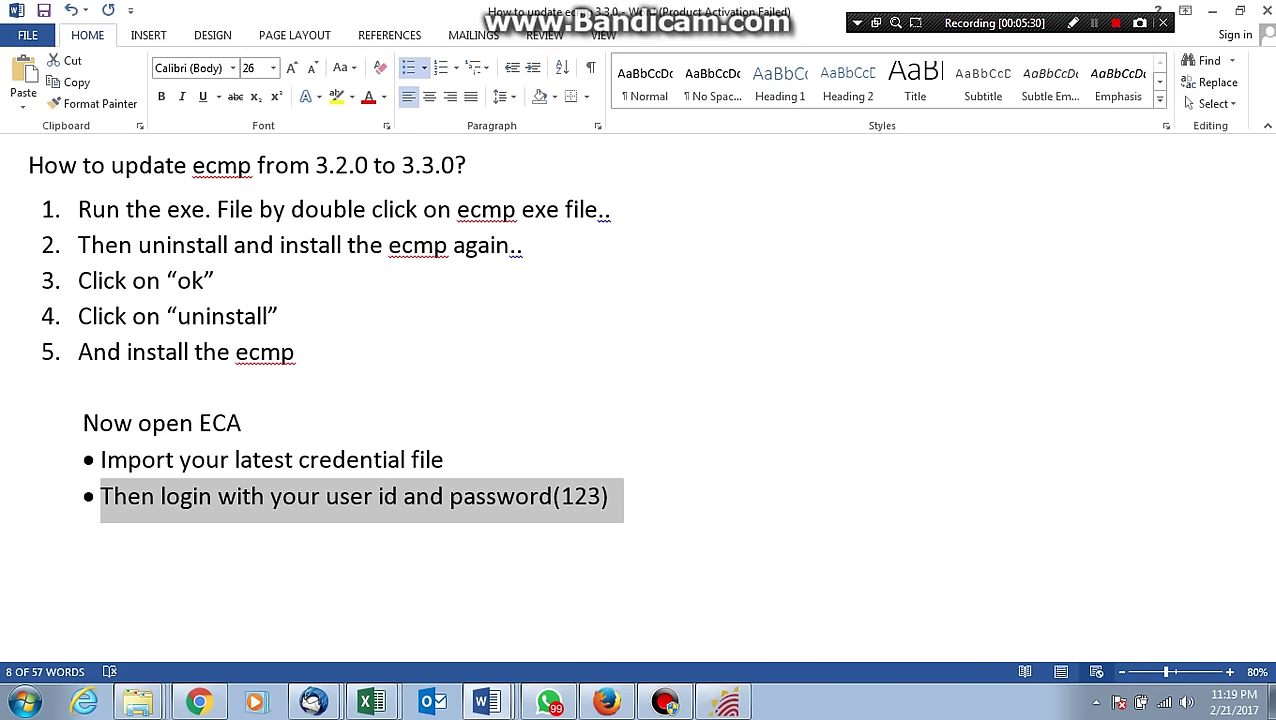
Add the bullet 'Now import master , register, name dictionary file' below the last note, then an empty bullet.
click(607, 496)
key(Return)
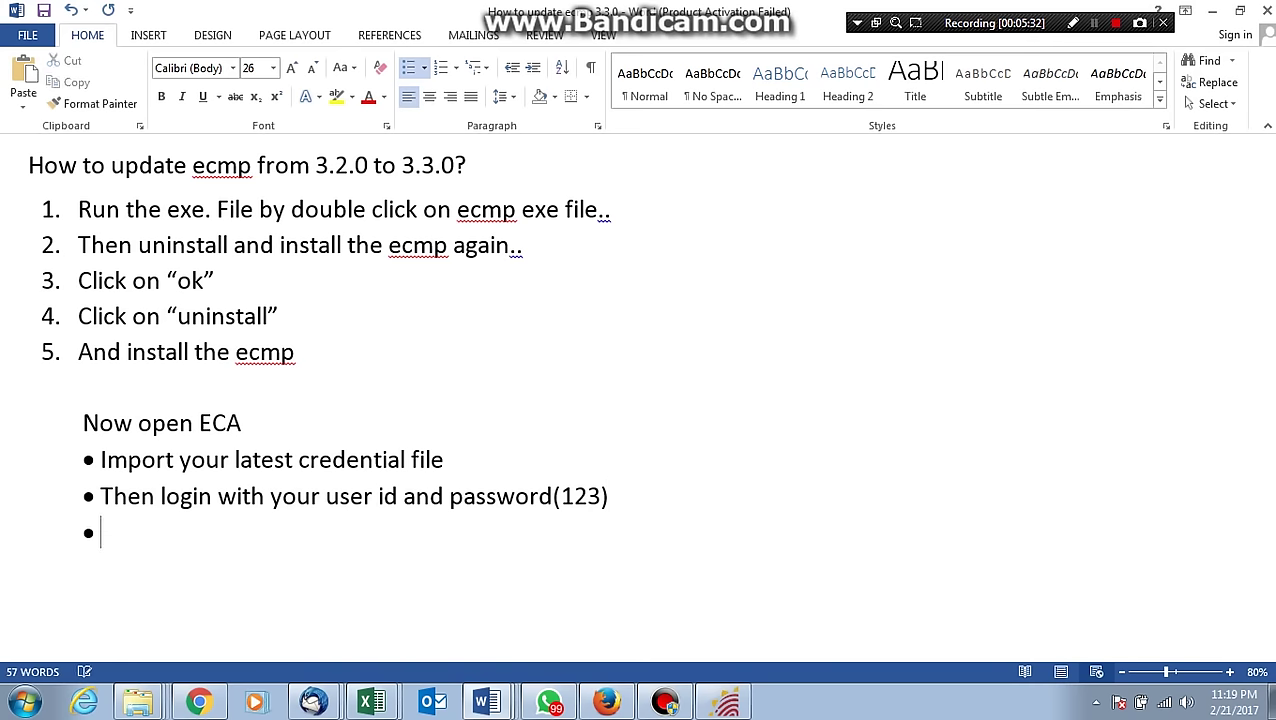
text(Now impor)
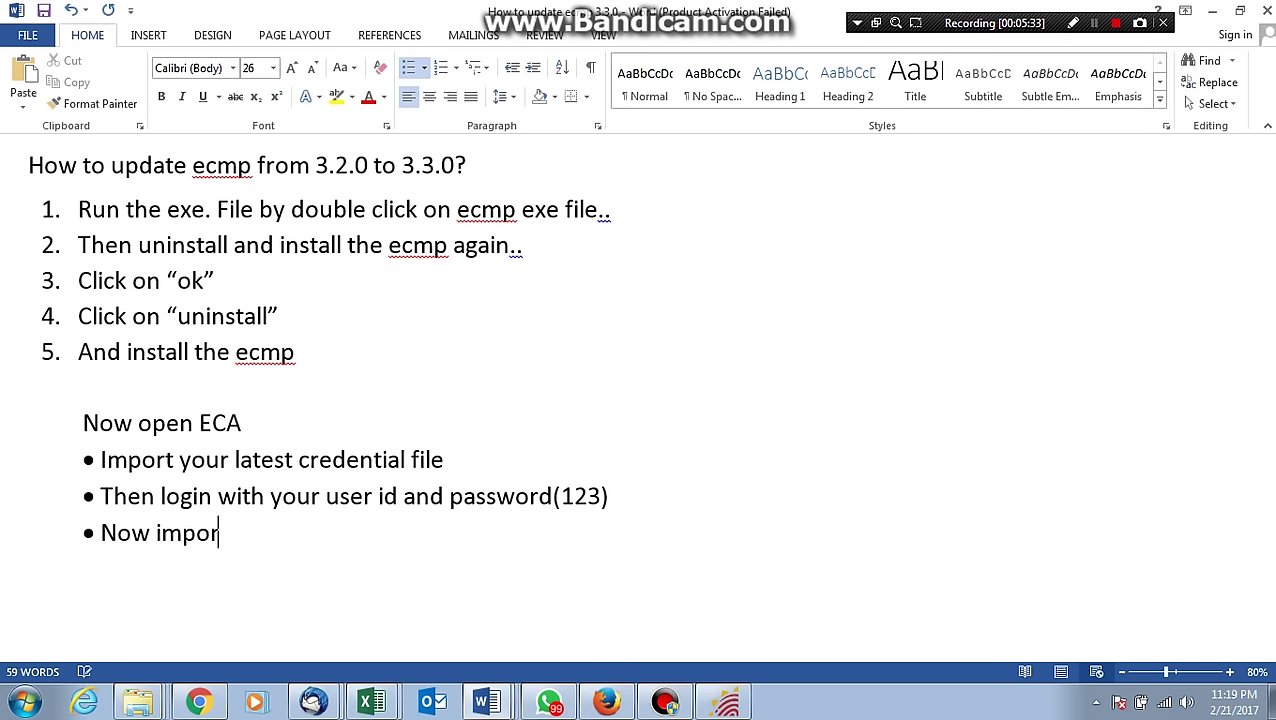
text(t master d)
key(BackSpace)
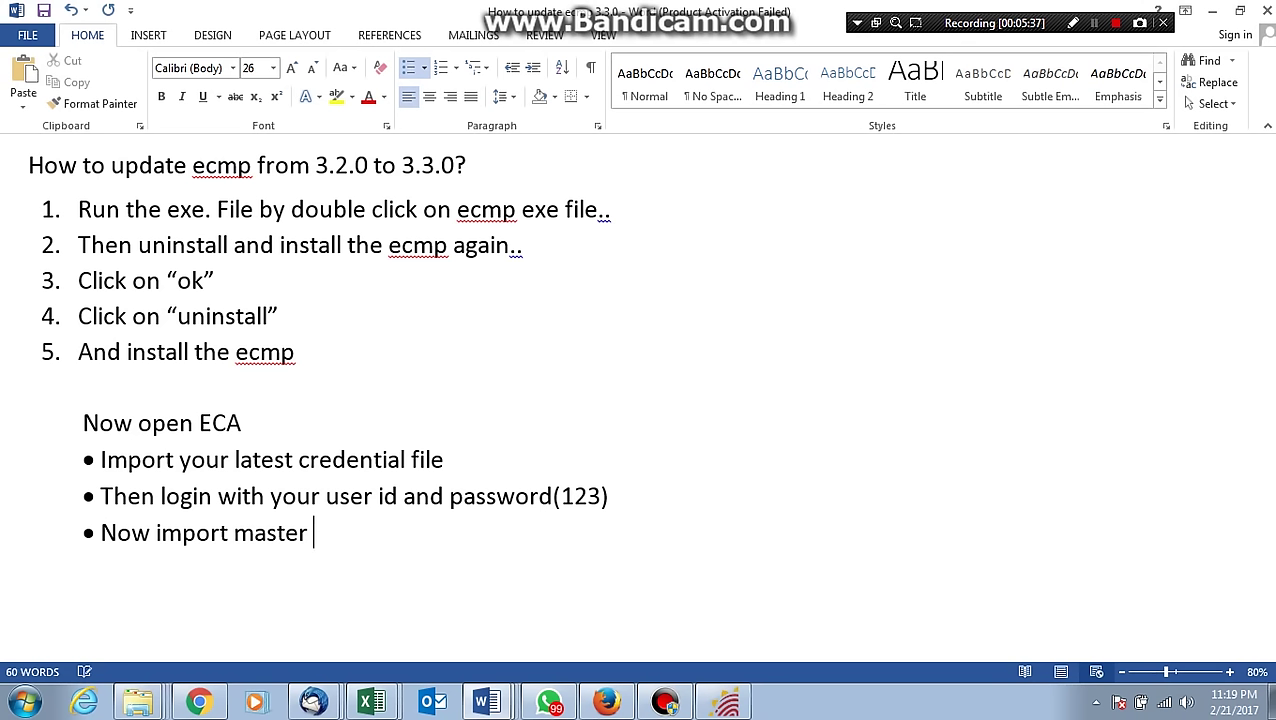
text(, register,)
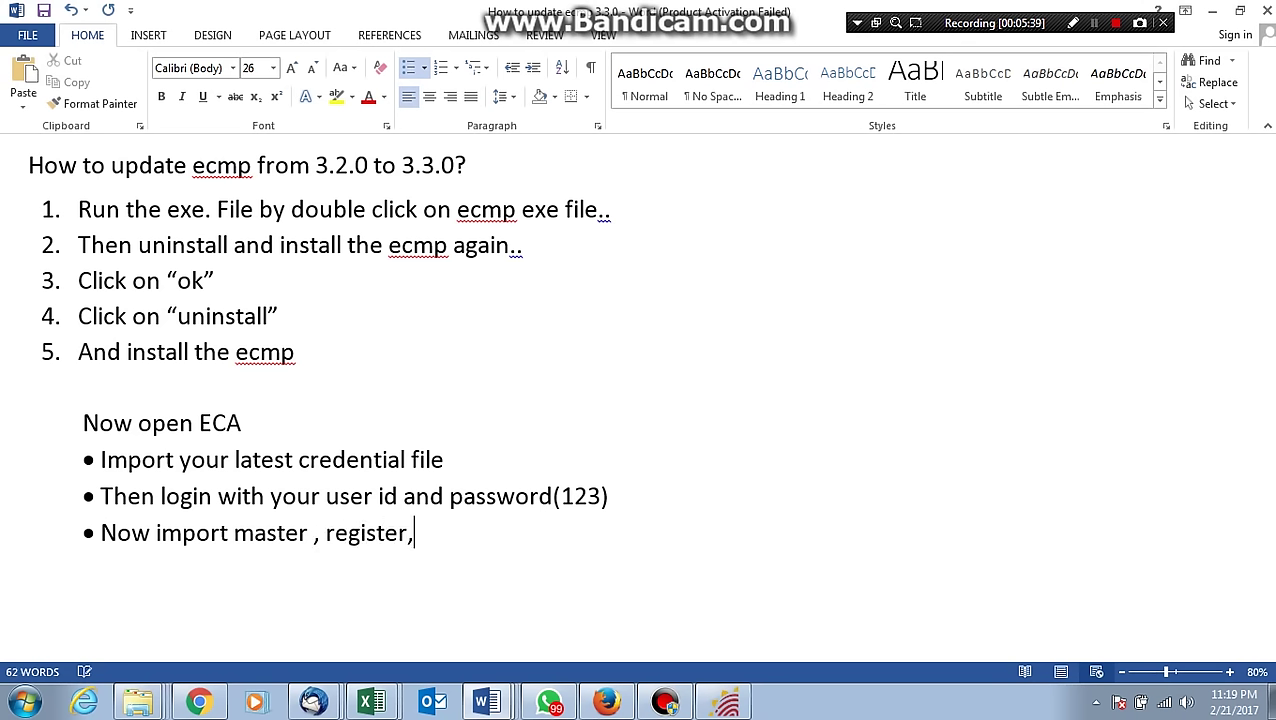
text( name d)
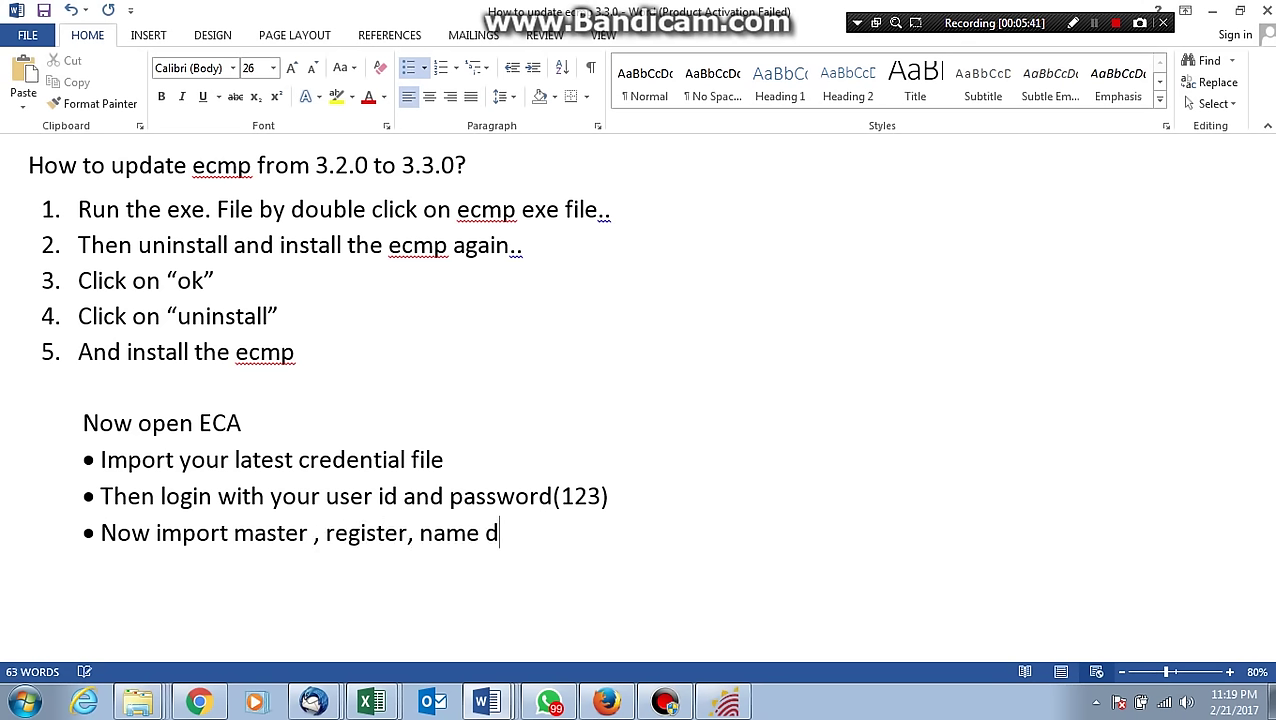
text(ictionary file)
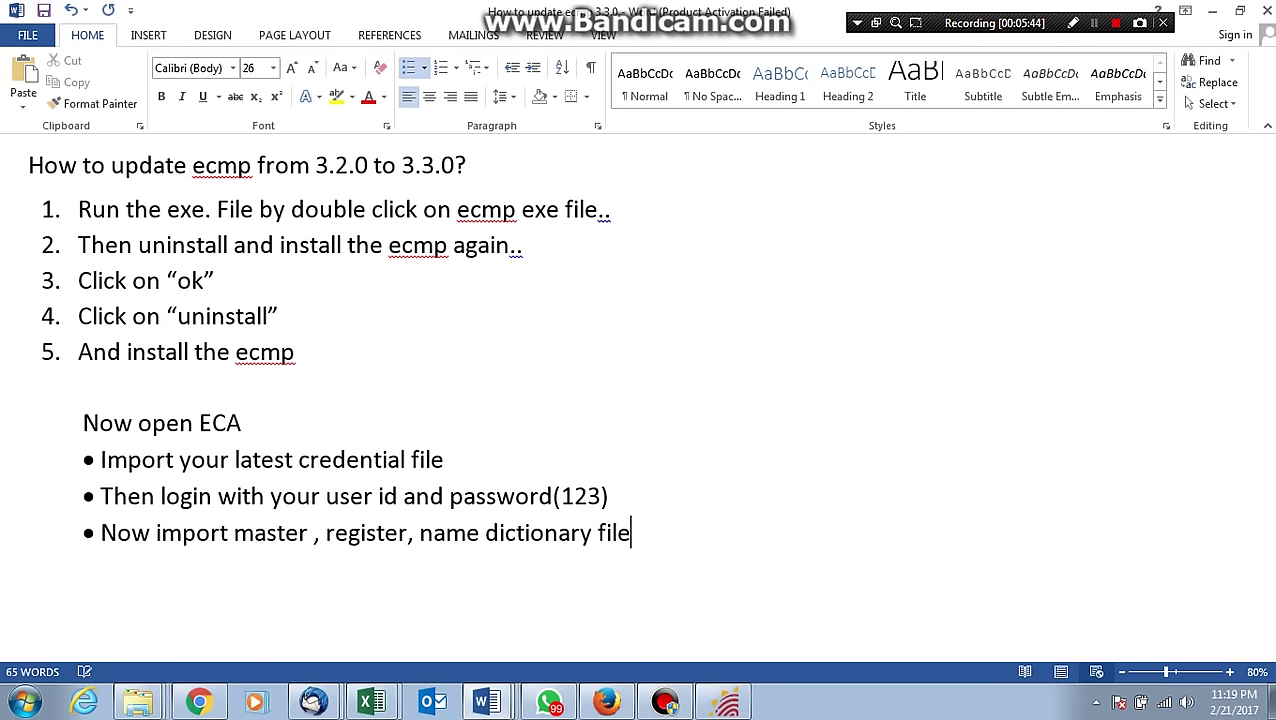
key(Return)
In Database Management, import the master data zip from D:\AutoBackup.
click(1094, 22)
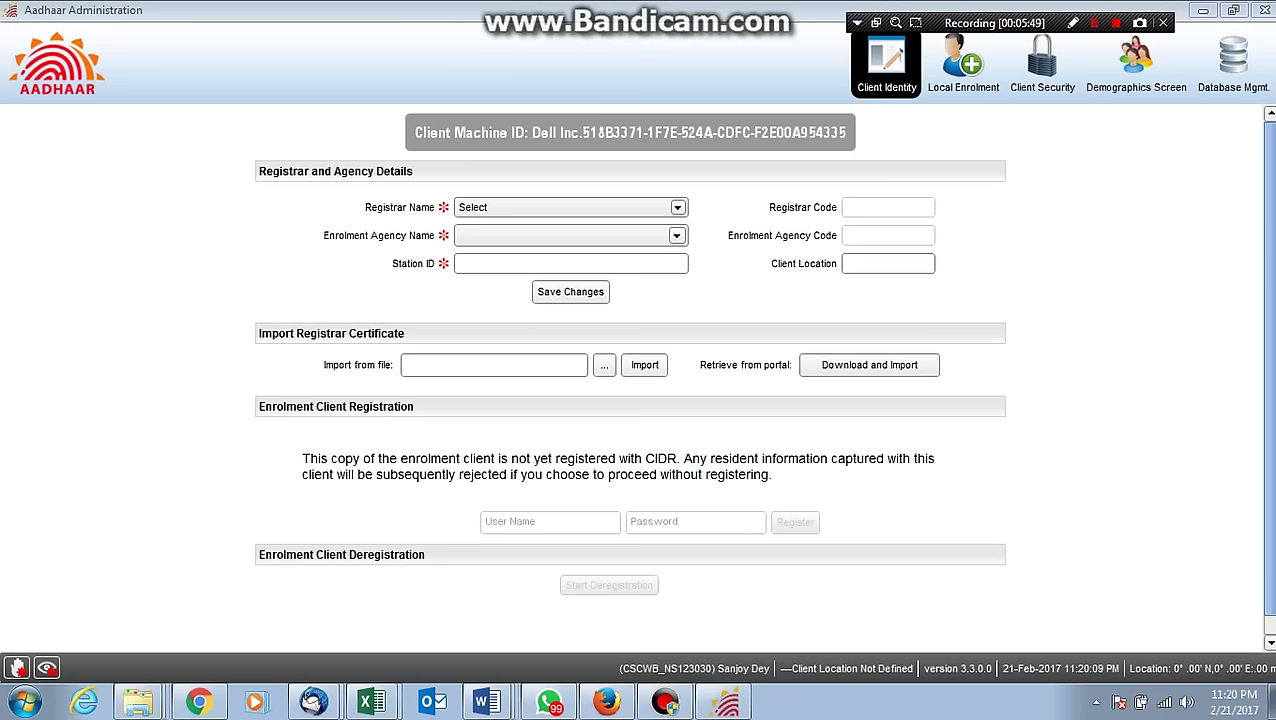
click(1233, 65)
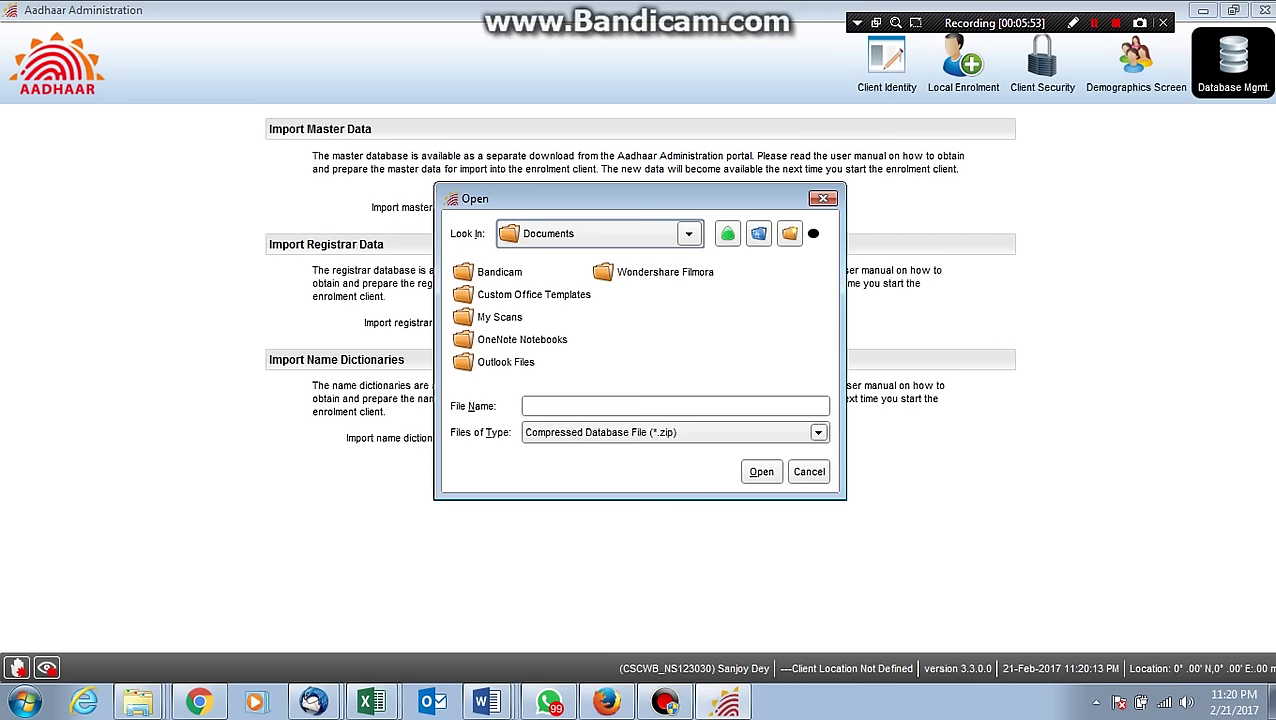
click(688, 233)
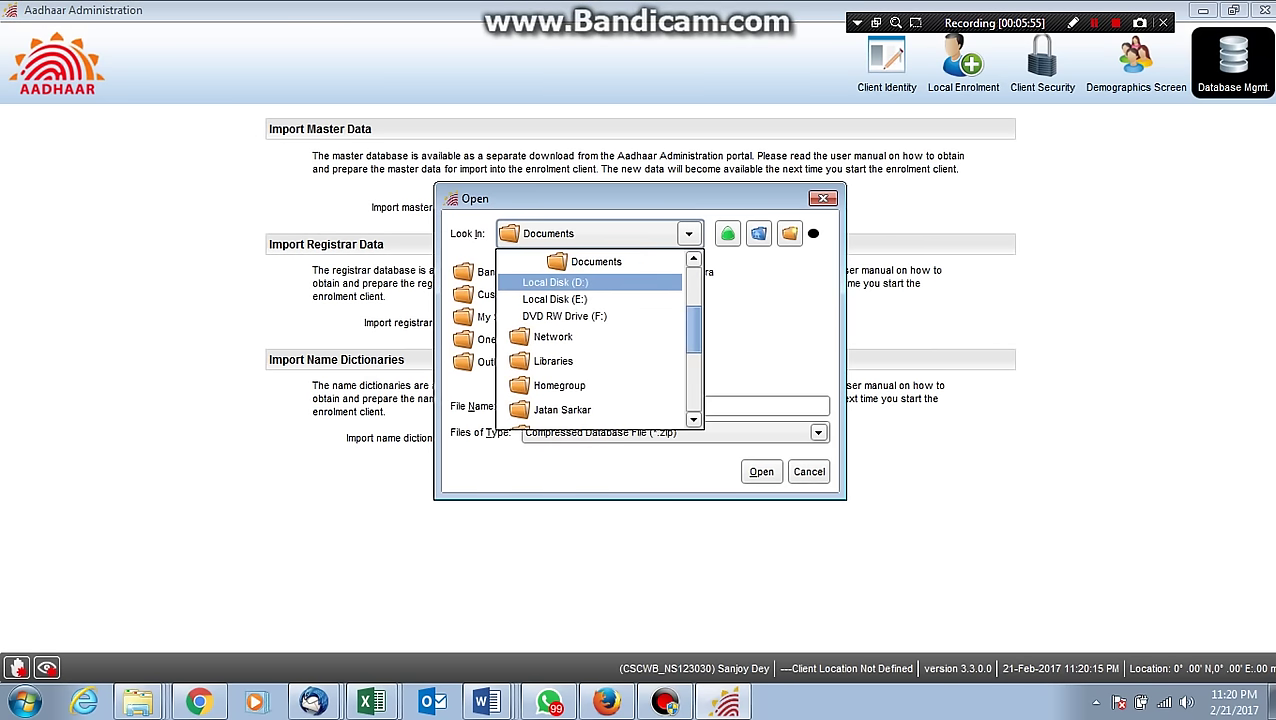
click(555, 282)
double_click(492, 271)
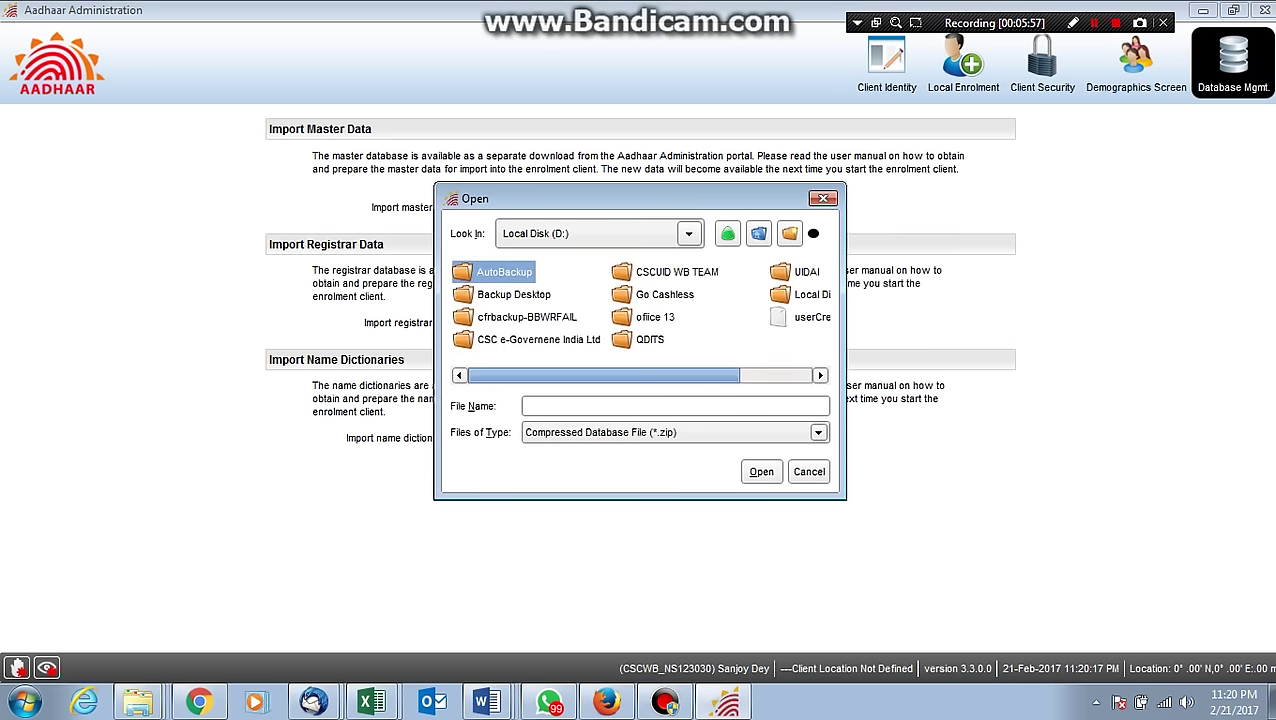
click(540, 316)
click(761, 471)
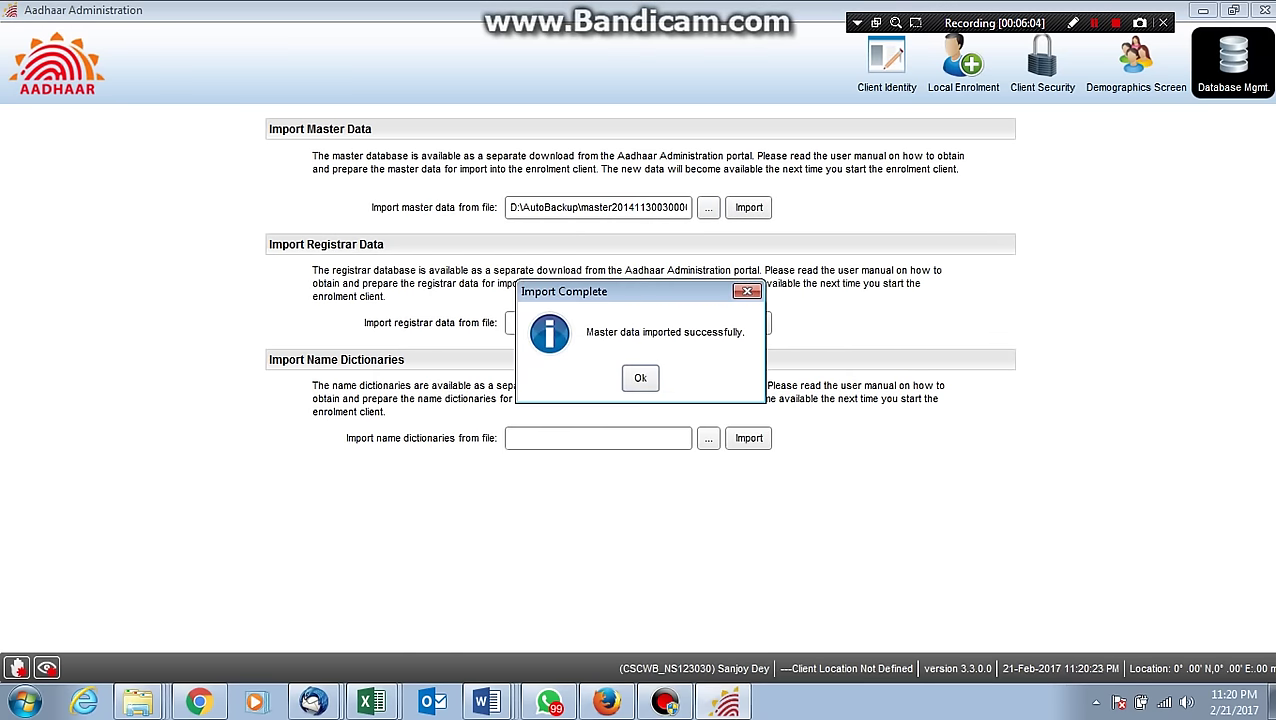
key(Return)
Import the registrar data zip from the AutoBackup folder.
click(708, 322)
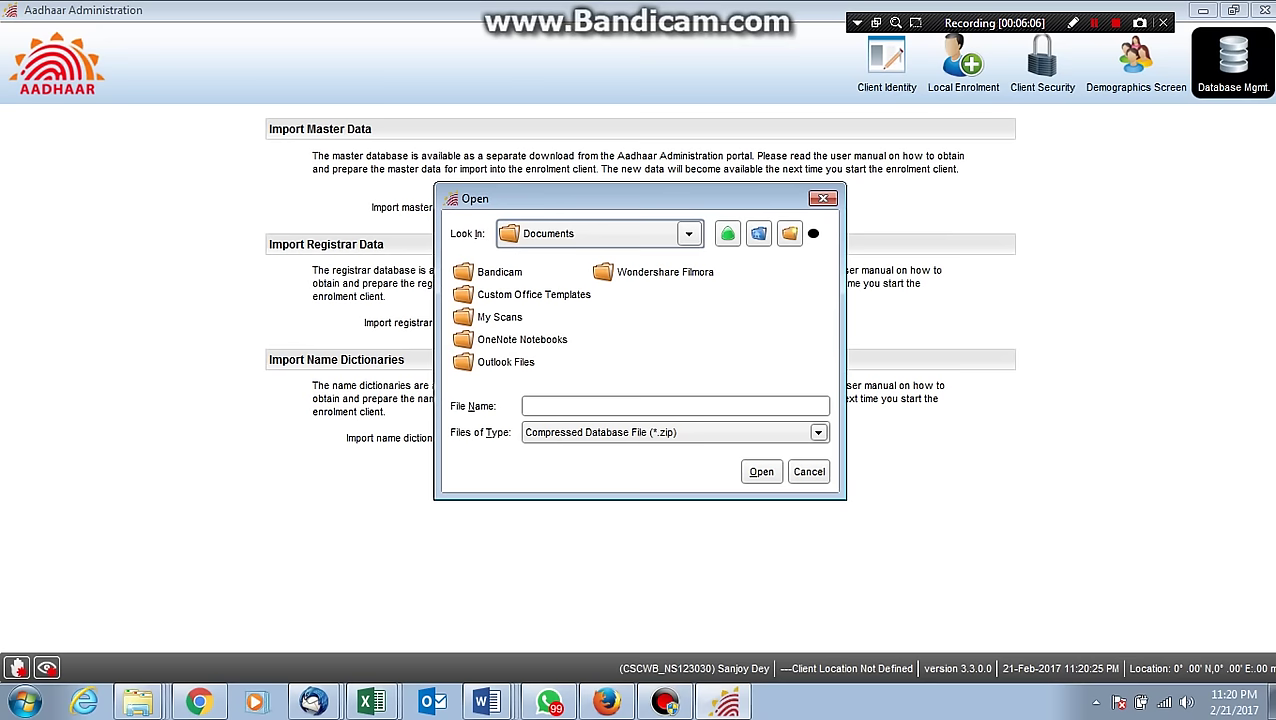
click(689, 233)
click(555, 283)
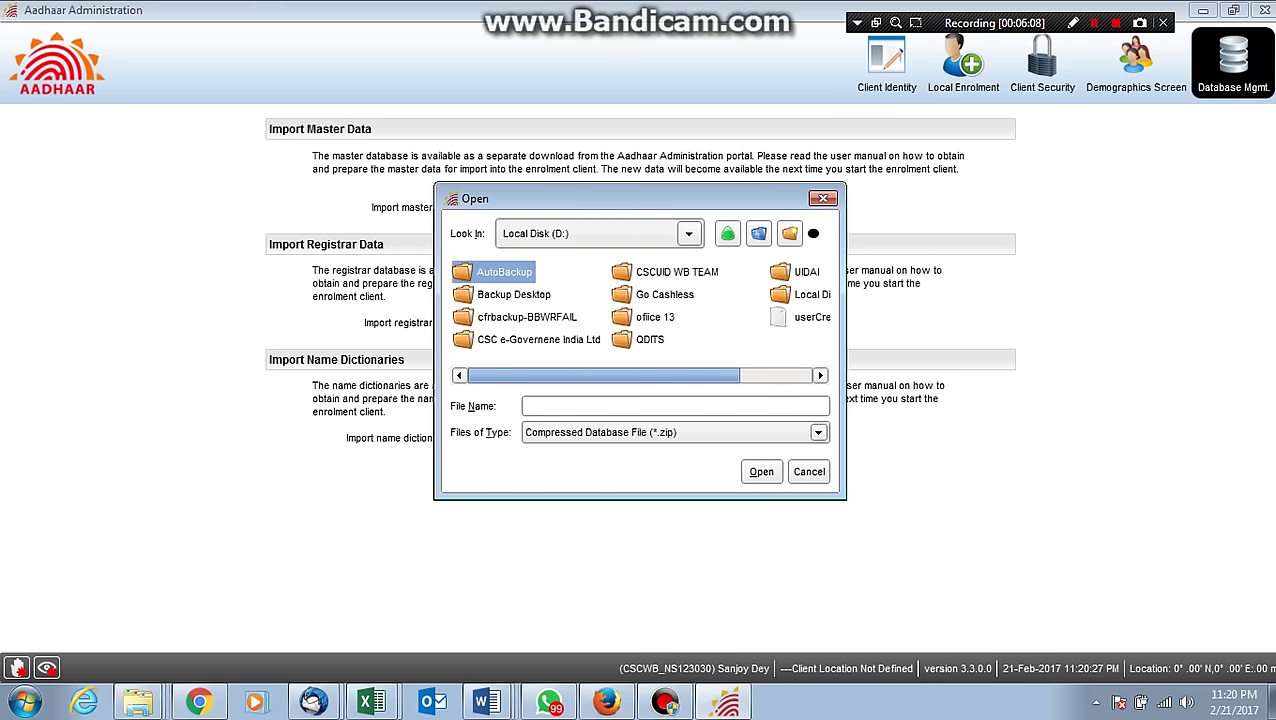
key(Return)
click(733, 271)
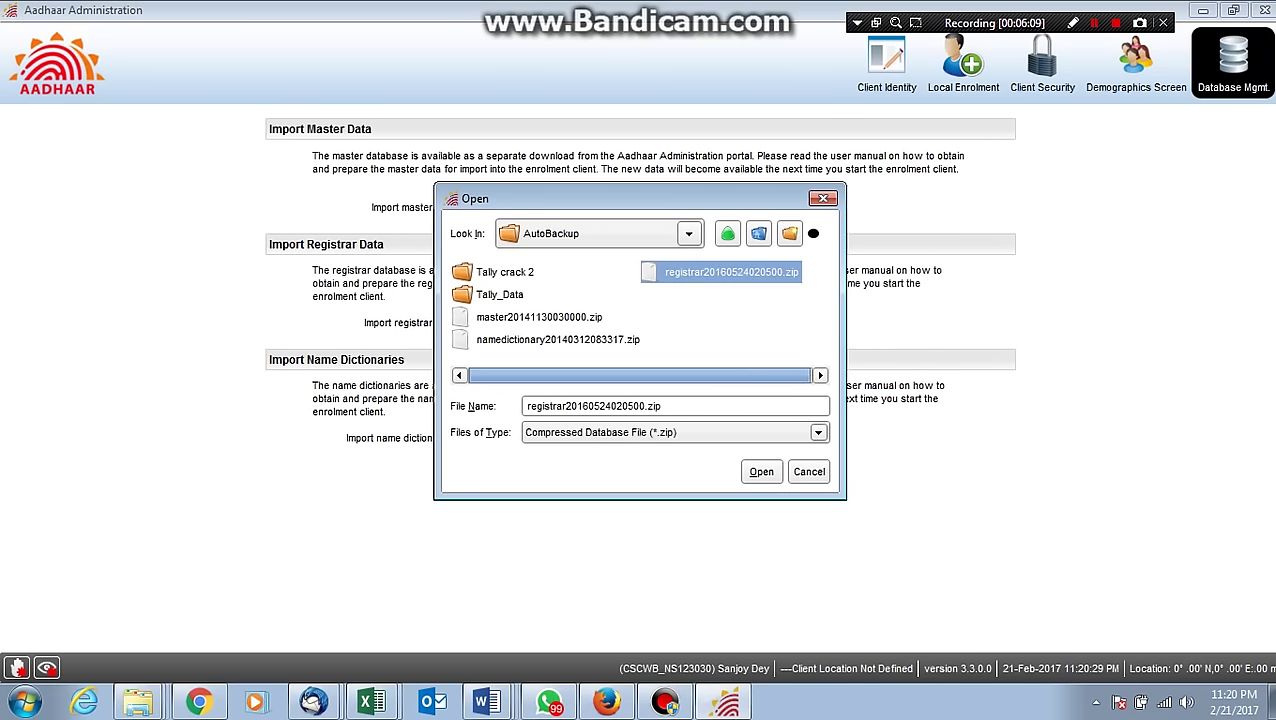
key(Return)
key(Tab)
key(Return)
Import the name dictionary zip from the AutoBackup folder.
key(Return)
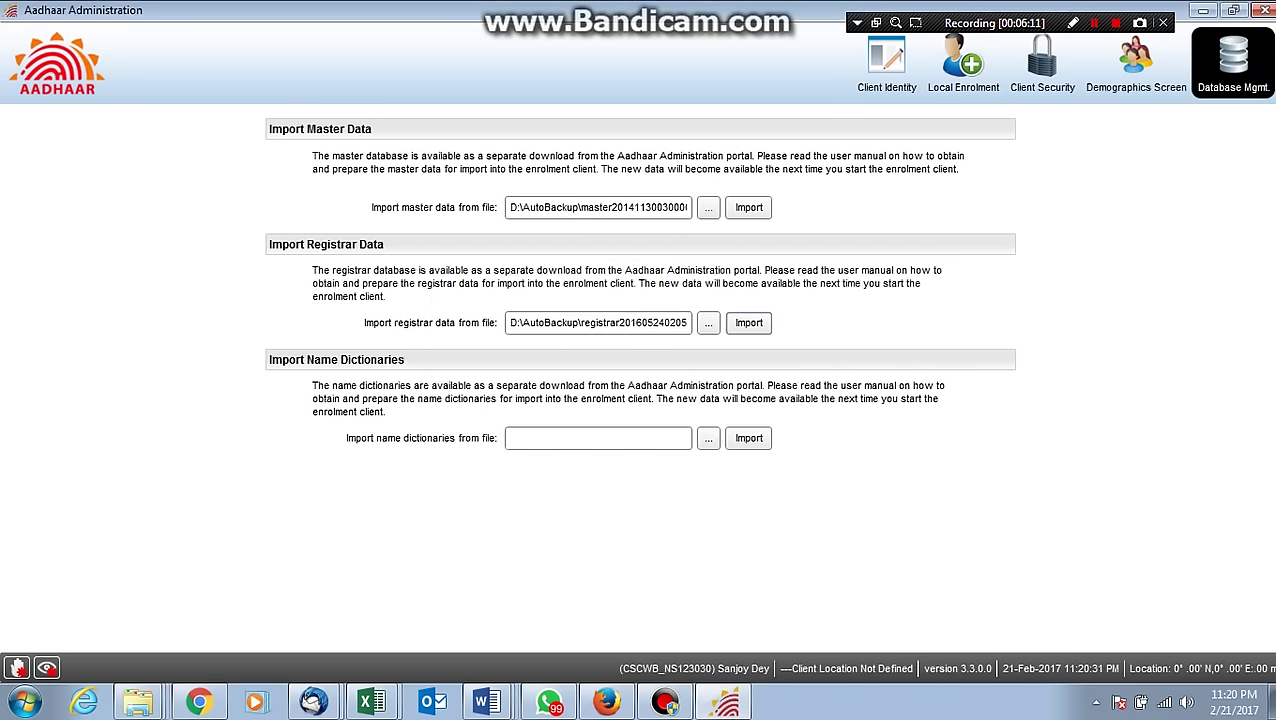
key(Tab)
key(Tab)
key(Return)
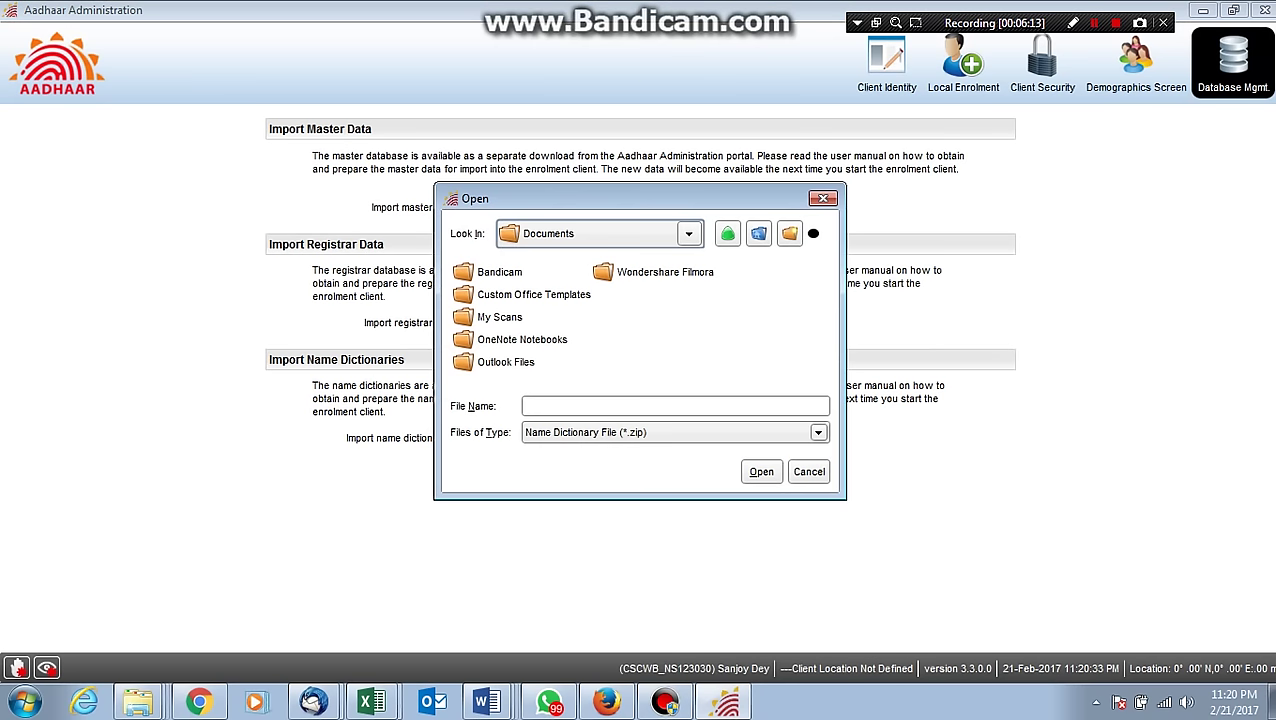
key(alt+Down)
key(Down)
key(Return)
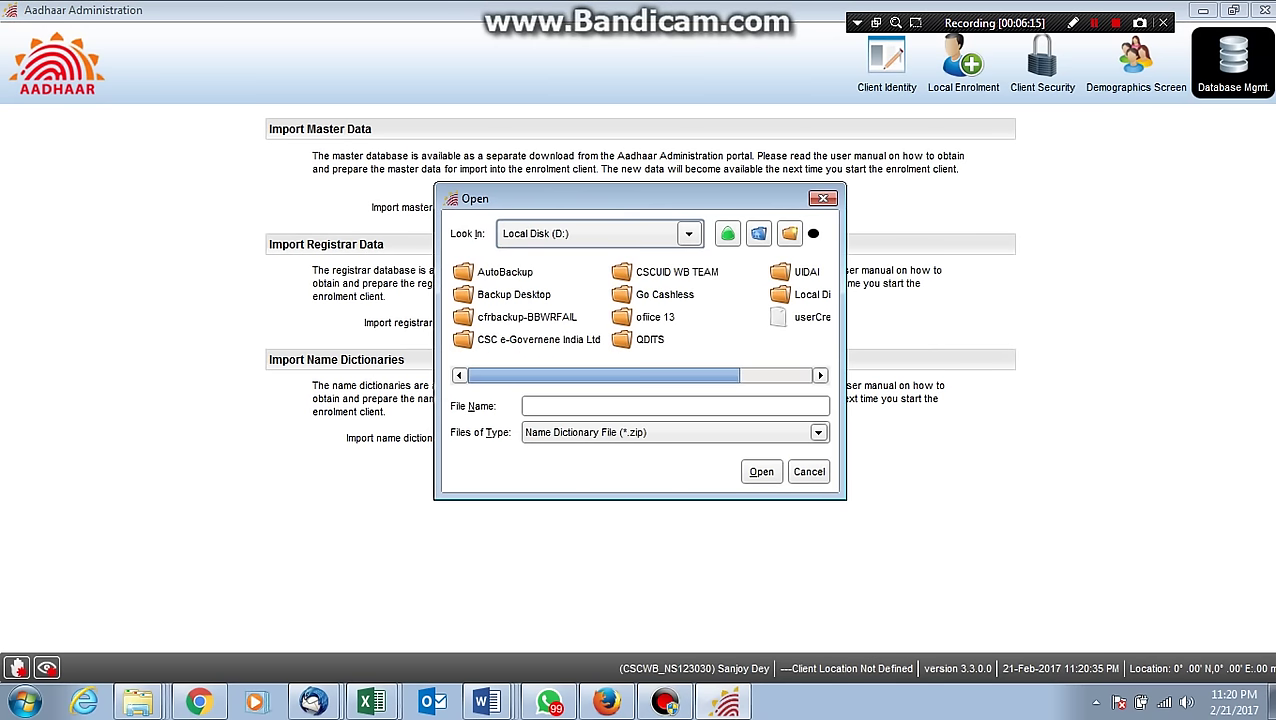
key(Tab)
key(Return)
key(n)
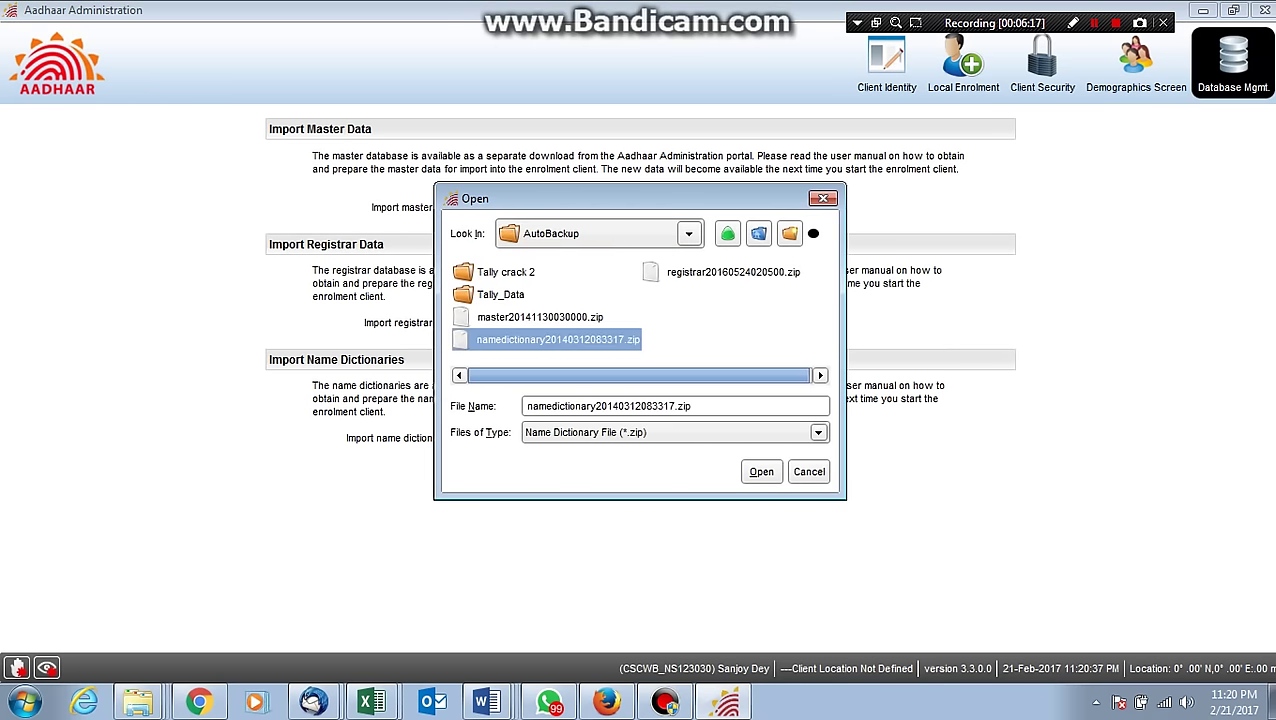
key(Return)
key(Tab)
key(space)
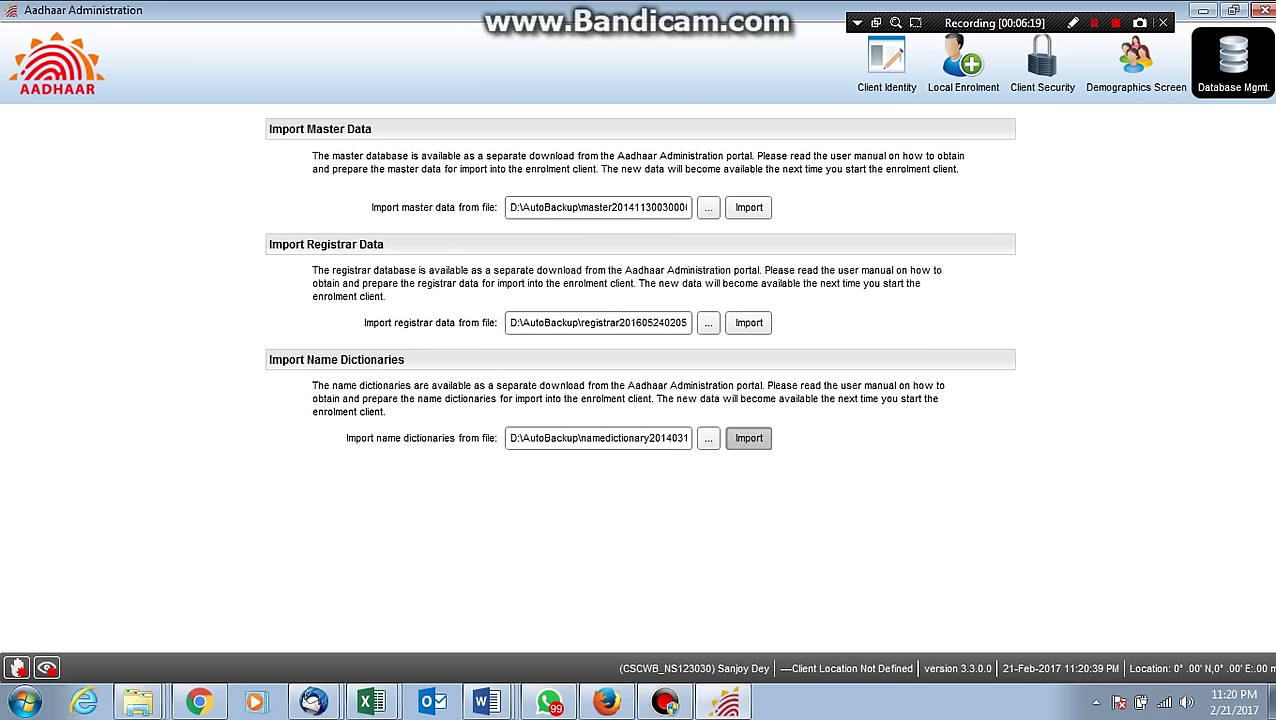
key(Return)
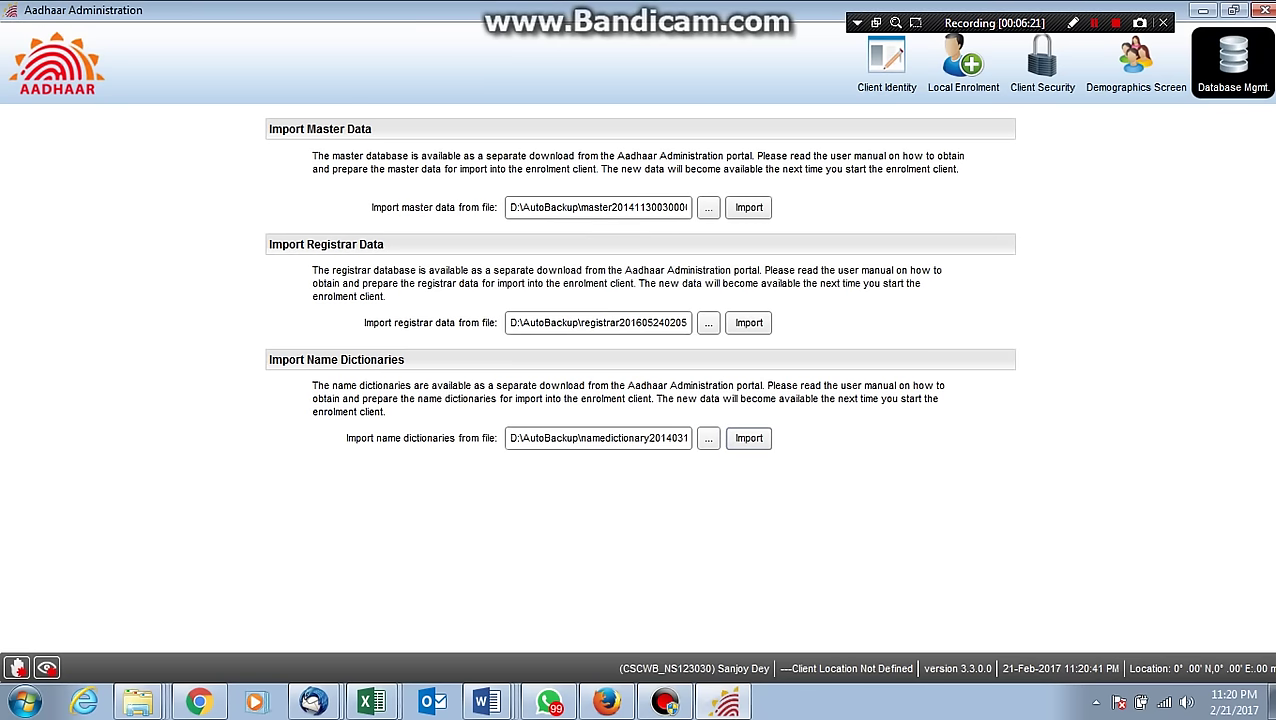
key(alt+Tab)
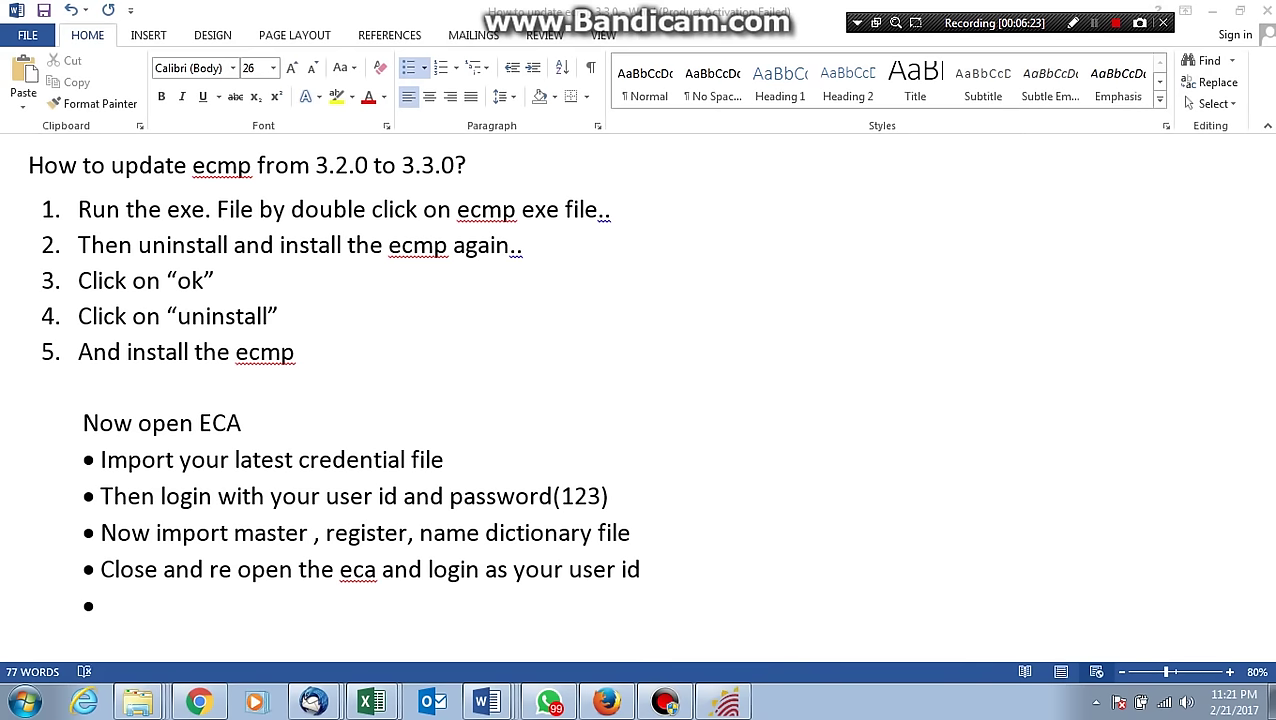
Highlight the 'Close and re open the eca' note and close the ECA client.
drag(652, 569, 100, 569)
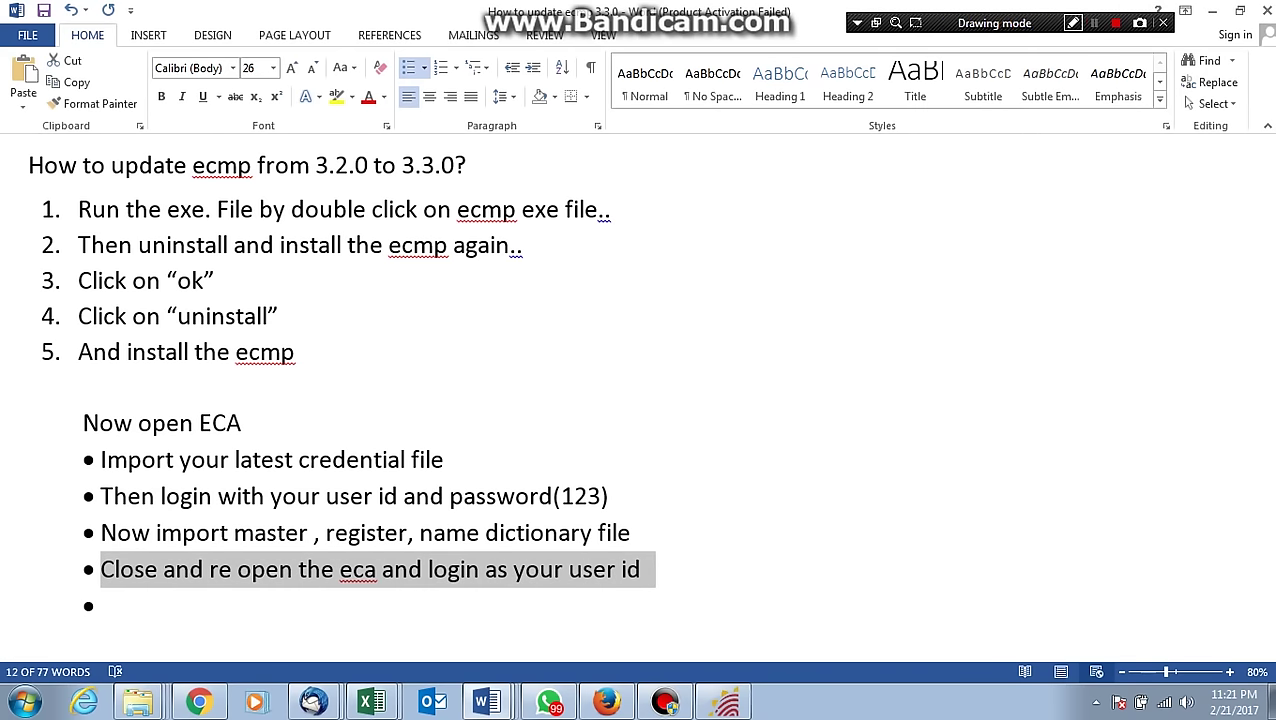
key(alt+Tab)
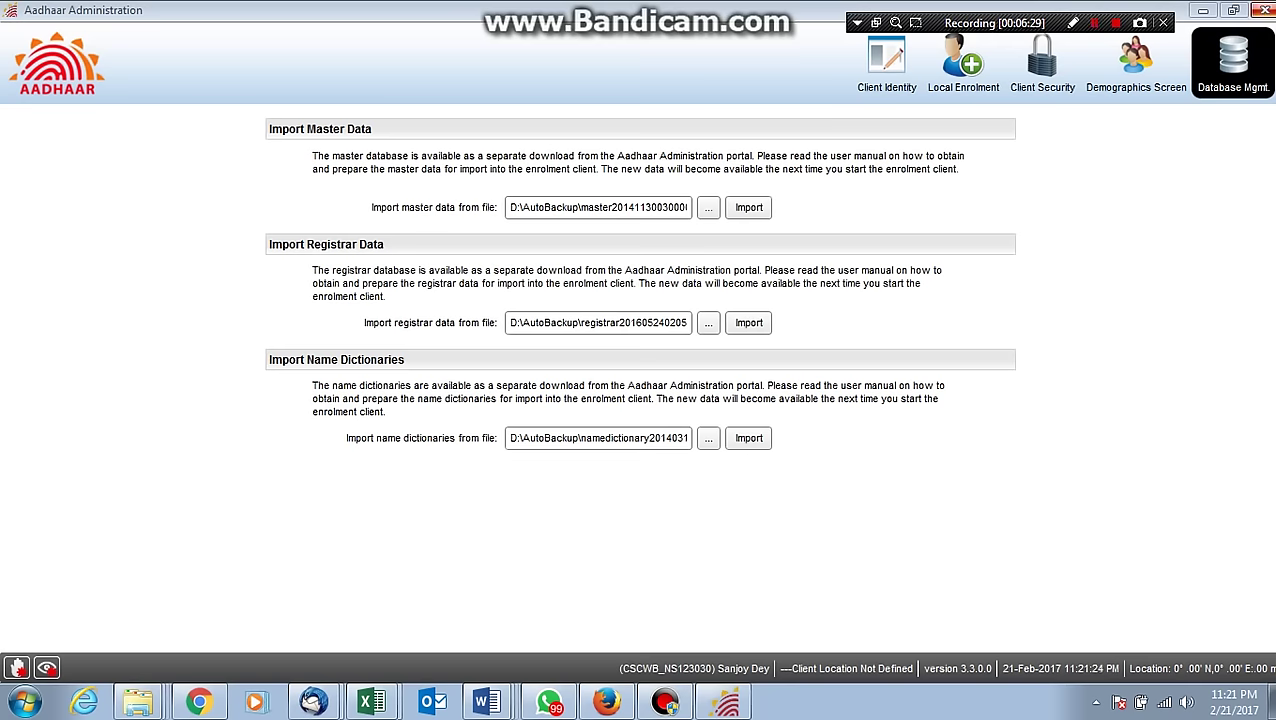
key(alt+F4)
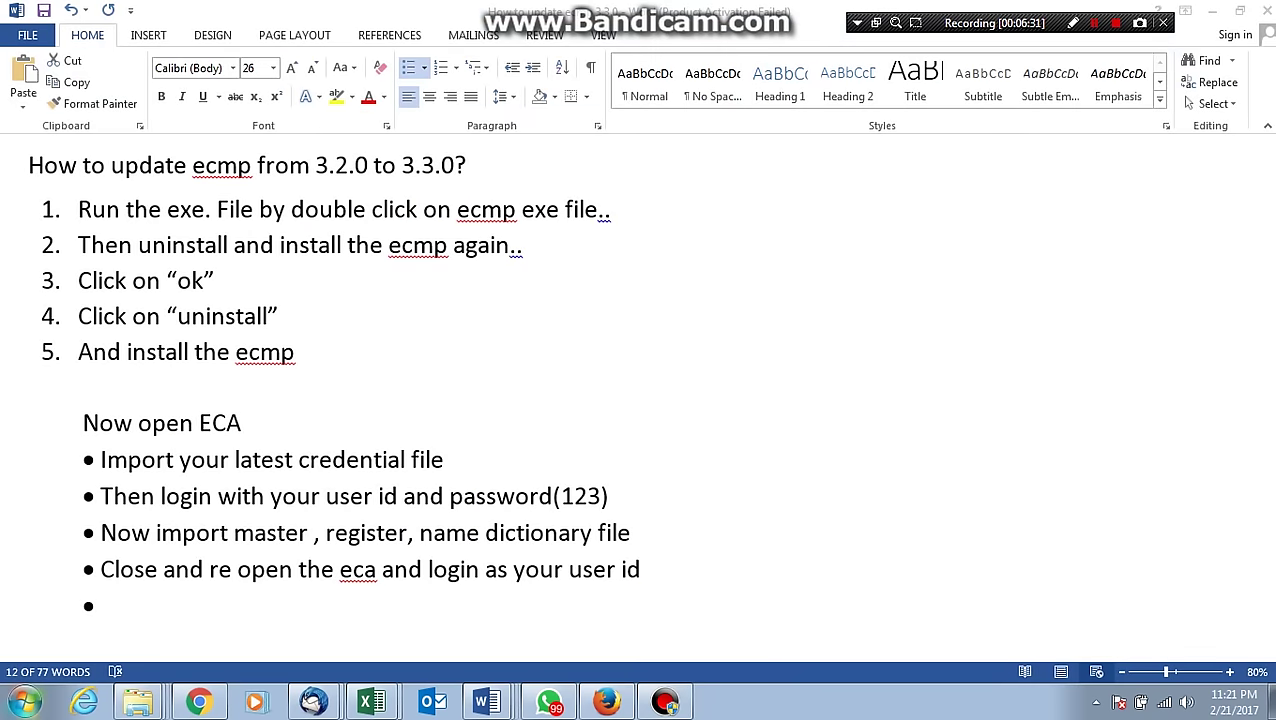
Relaunch ECA from a Start search for 'eca' and focus its login password.
key(super)
text(eca)
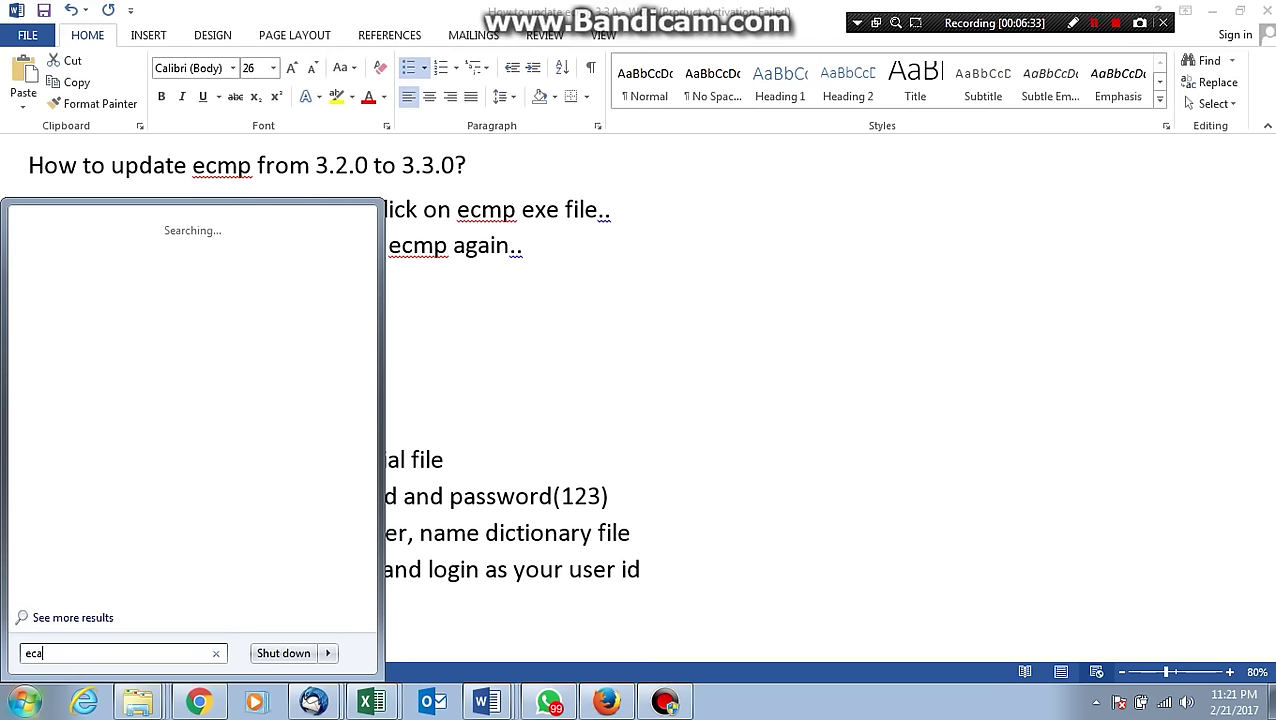
key(Return)
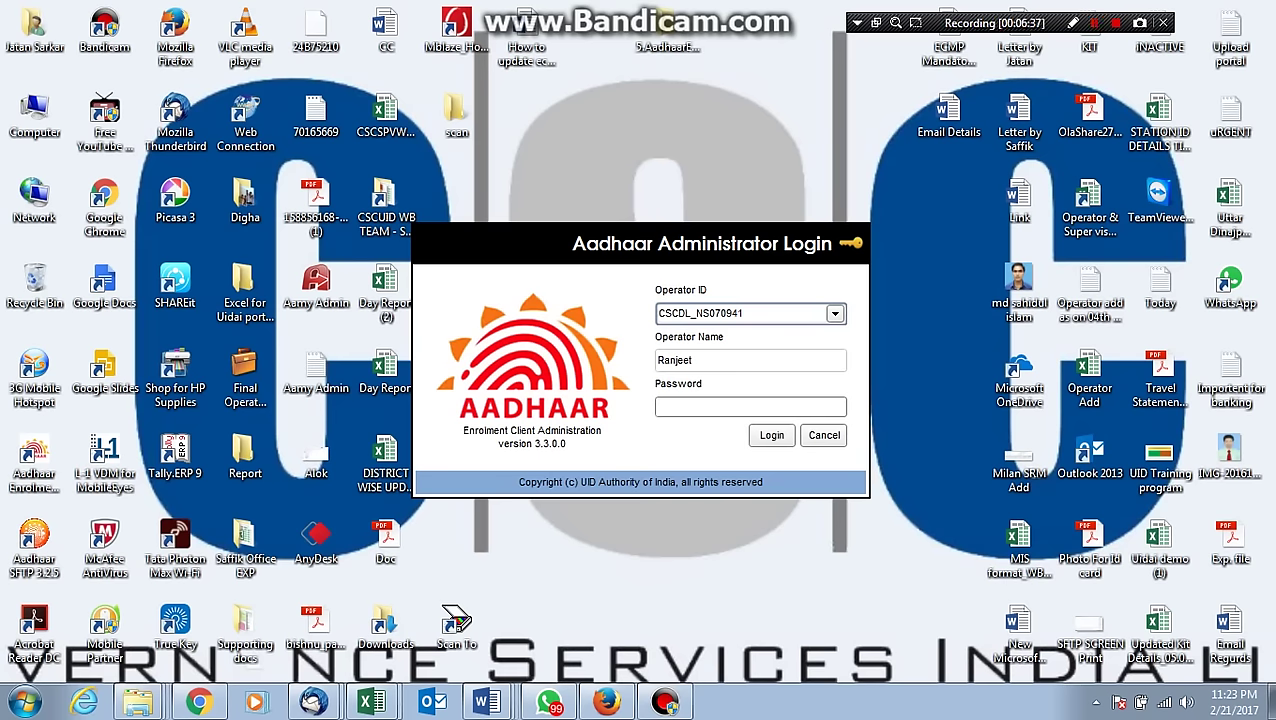
click(750, 406)
text(***)
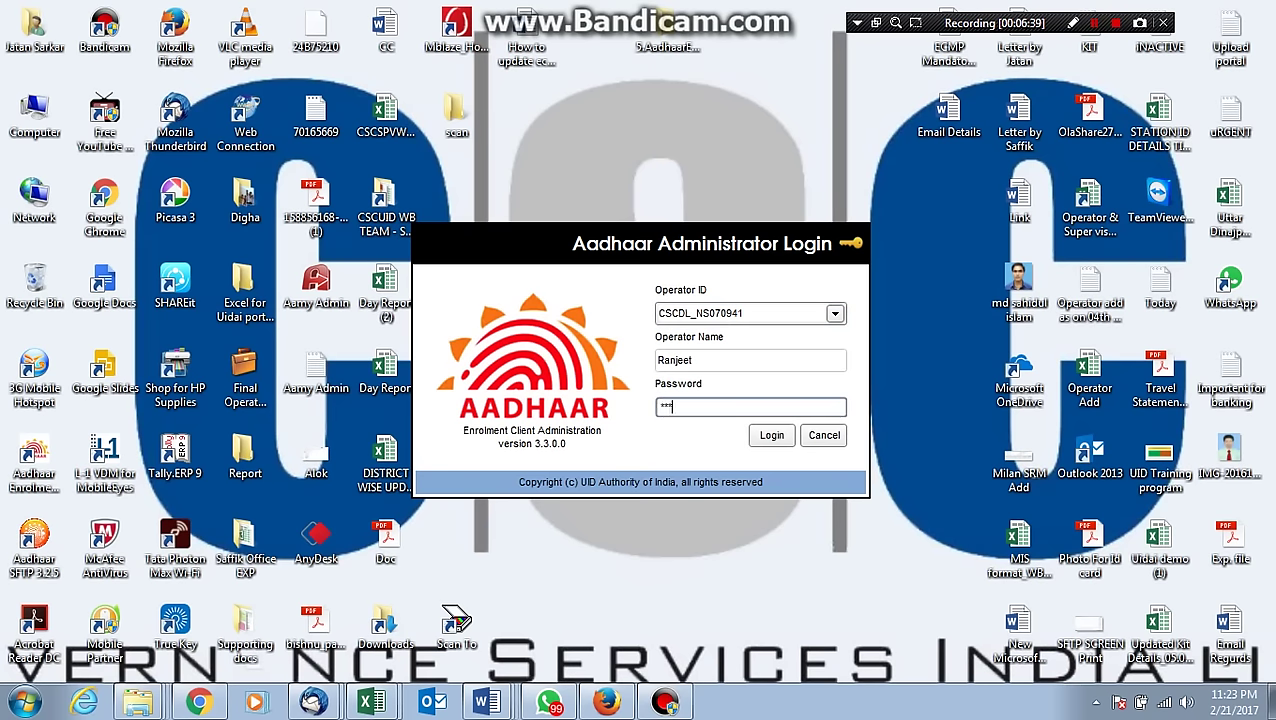
key(Return)
key(Return)
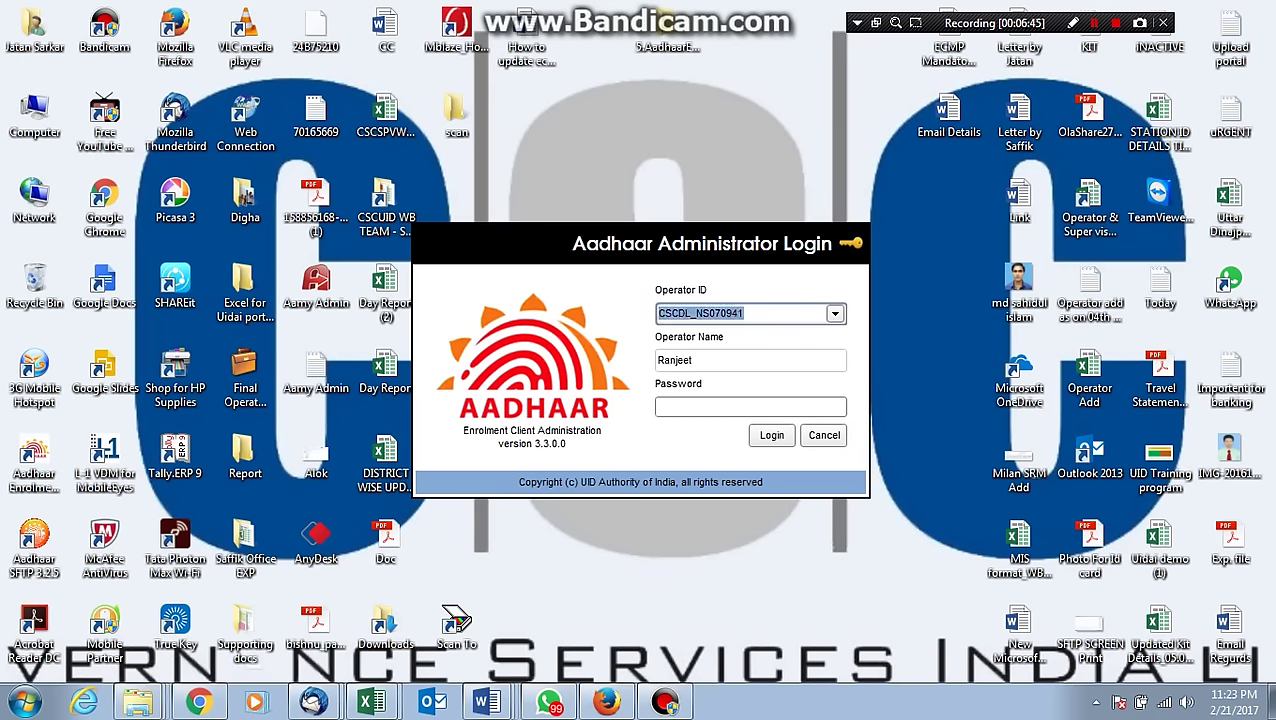
key(Down)
key(ctrl+shift+Left)
key(ctrl+shift+Left)
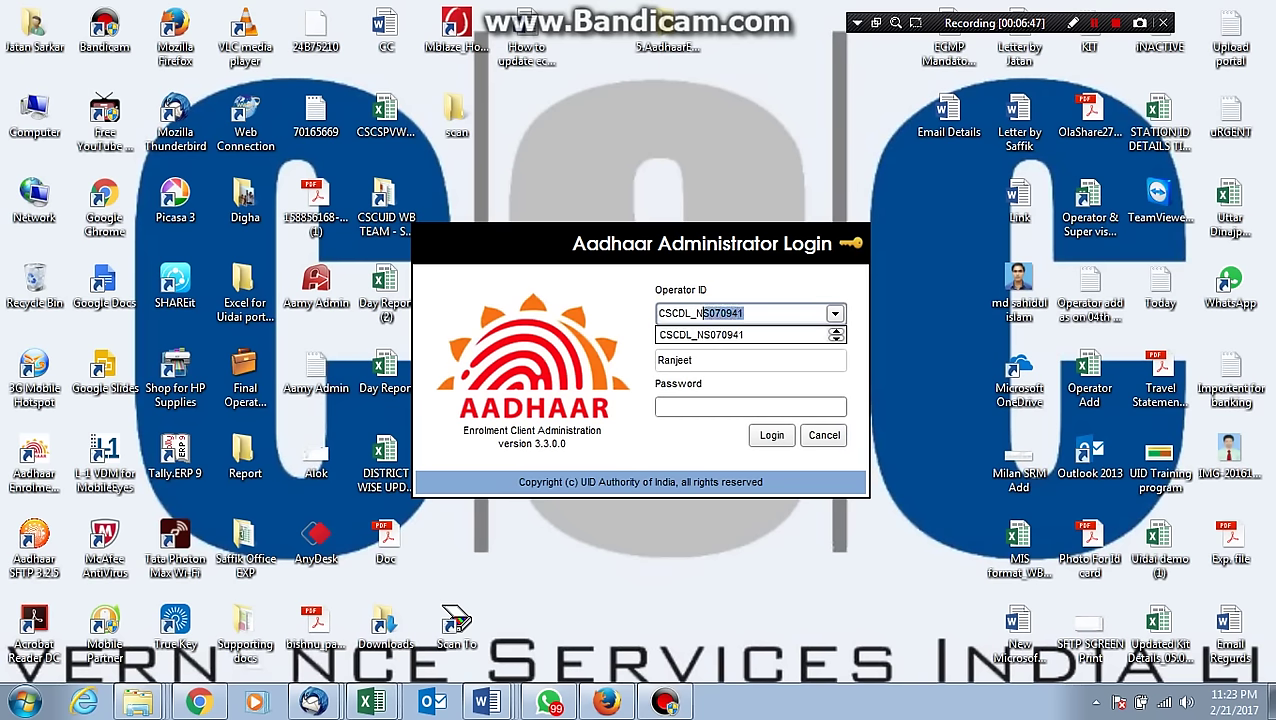
text(csc)
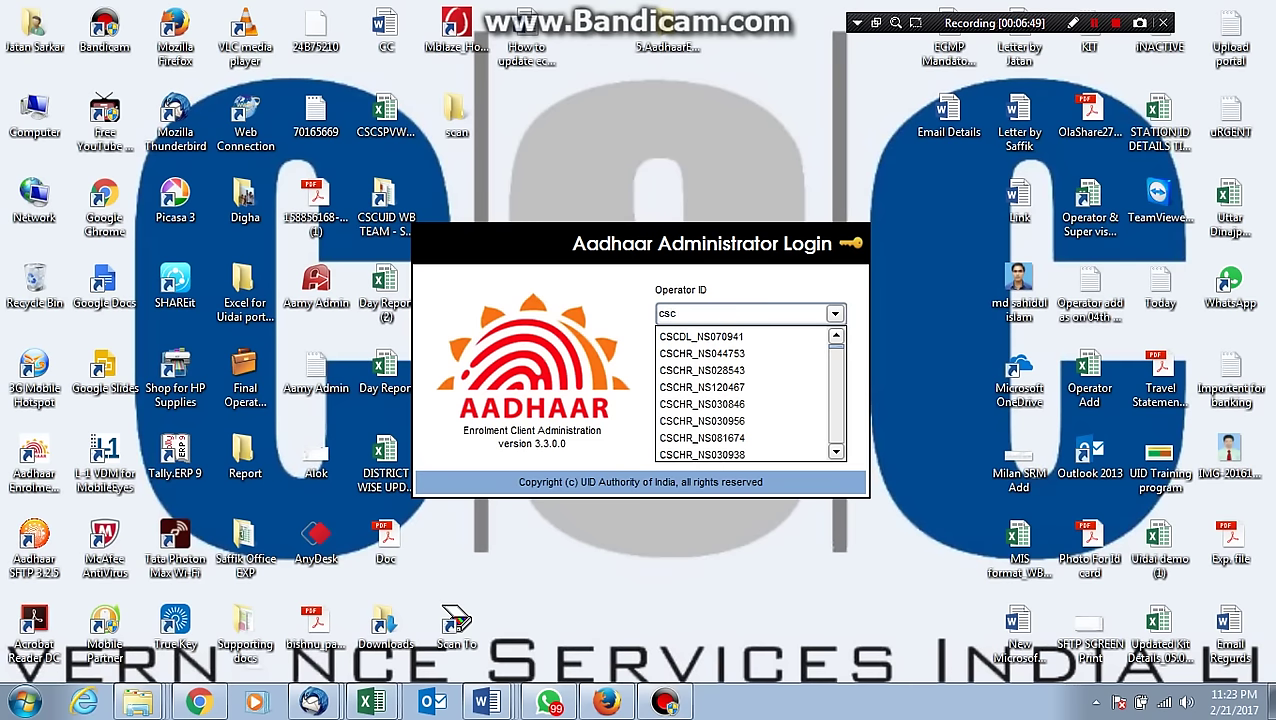
text(wb)
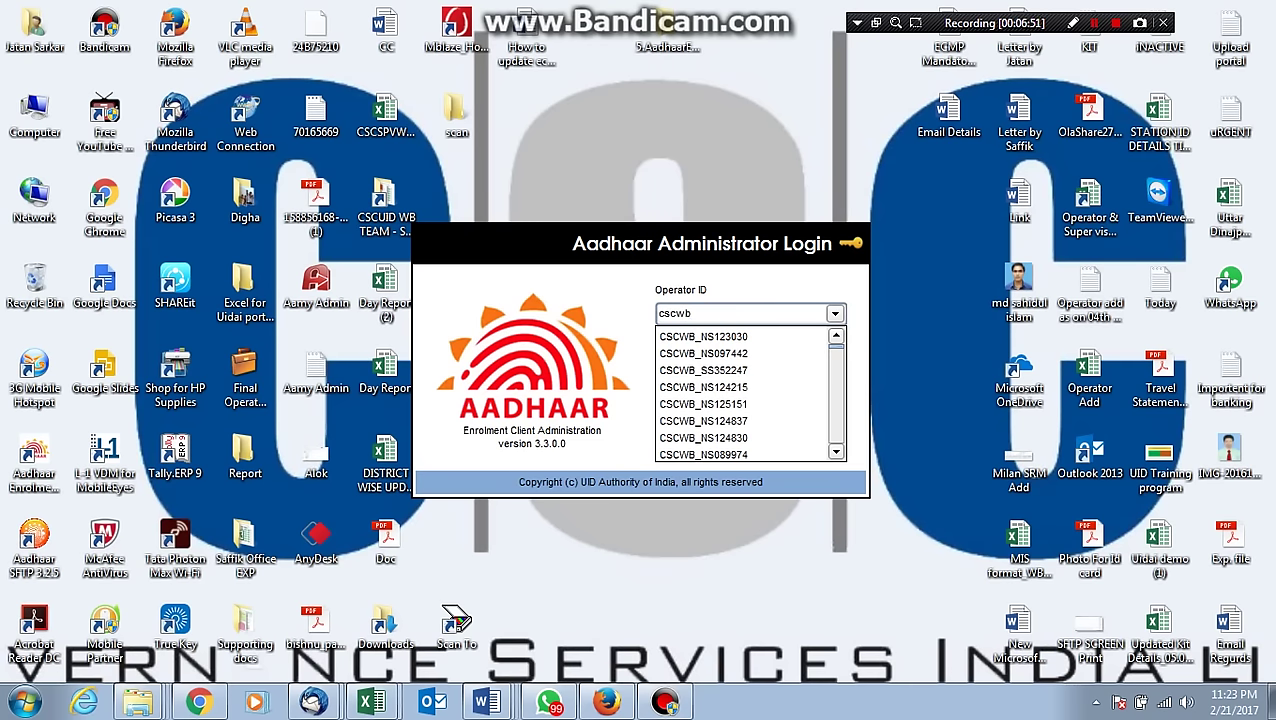
key(Return)
key(Tab)
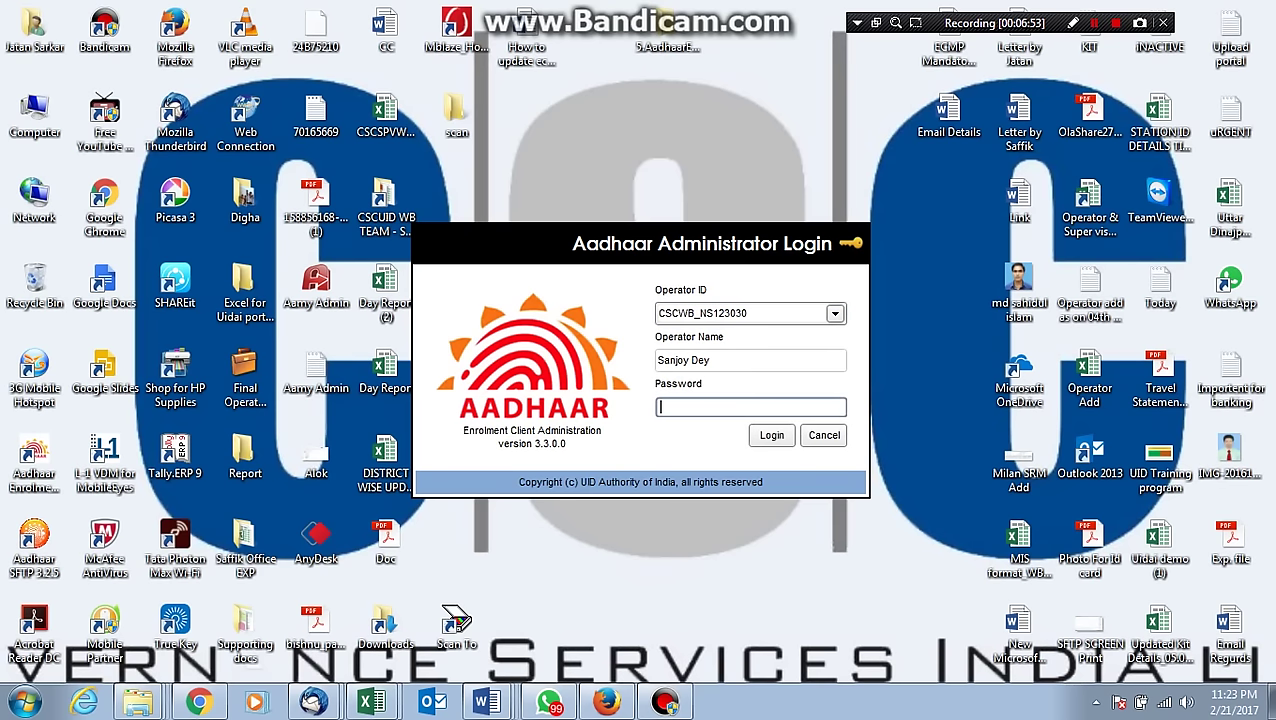
text(***)
key(Return)
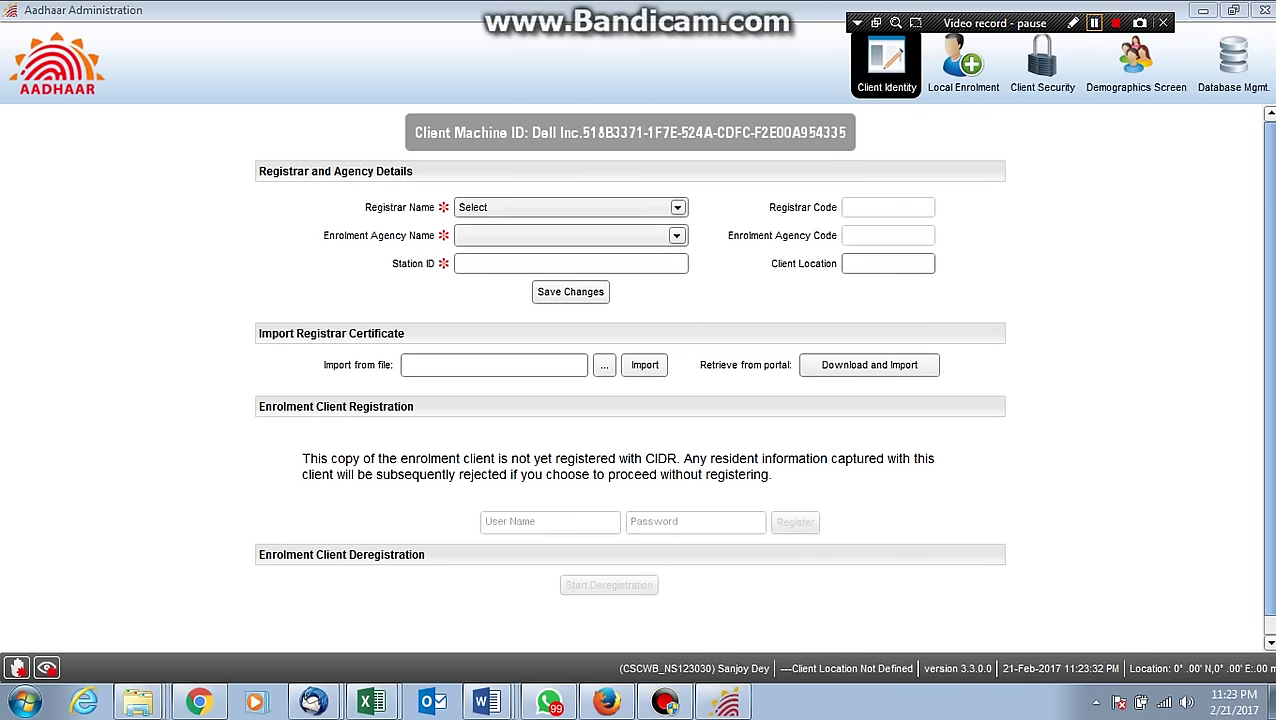
Choose registrar 206 and enrolment agency 2189 – CSC SPV on Client Identity, then bring Word forward.
key(alt+Down)
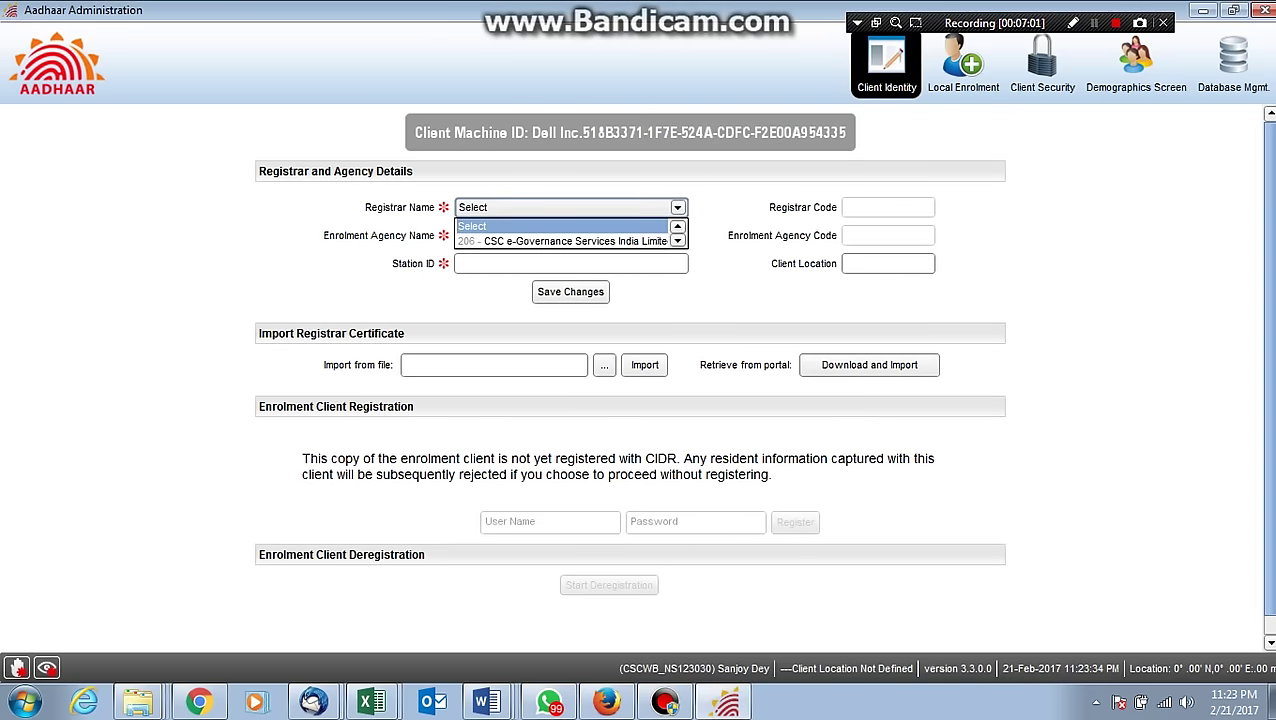
key(Down)
key(Return)
key(Tab)
key(alt+Down)
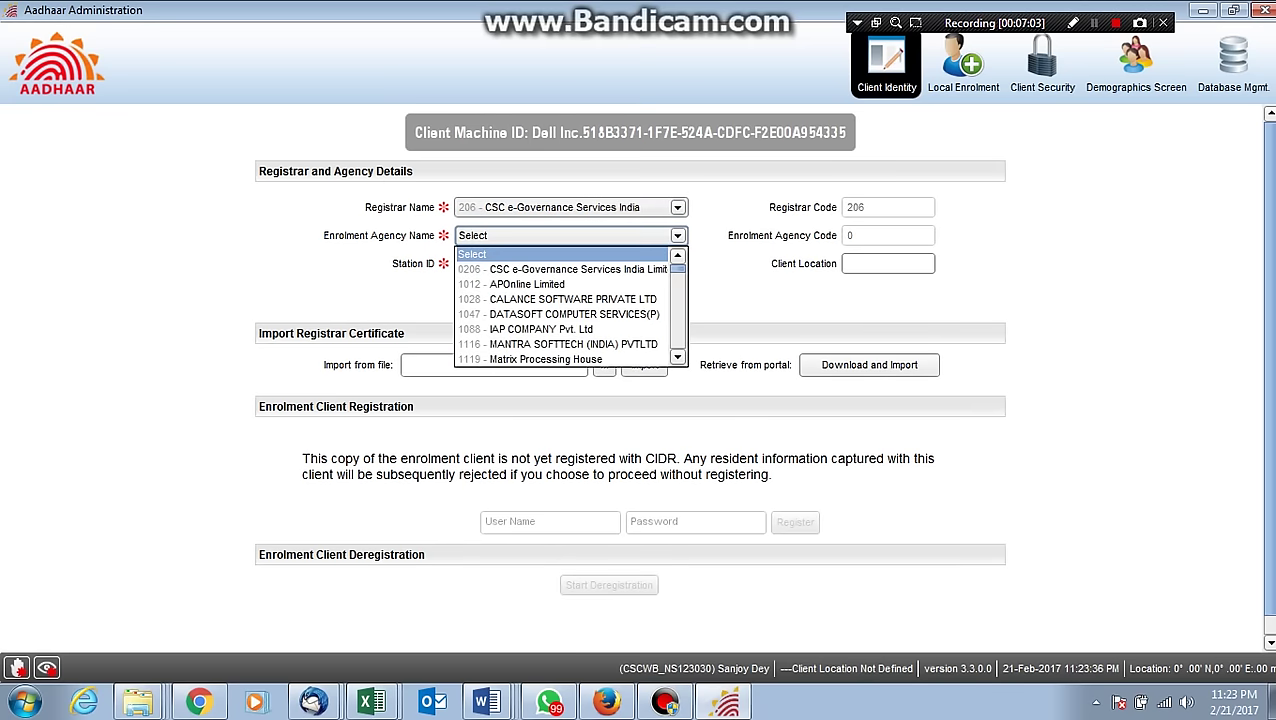
key(Down)
key(Down)
key(Down)
key(Down)
key(Down)
key(Down)
key(Down)
key(Down)
key(Down)
key(Down)
key(Down)
key(Down)
key(Down)
key(Down)
key(Down)
key(Down)
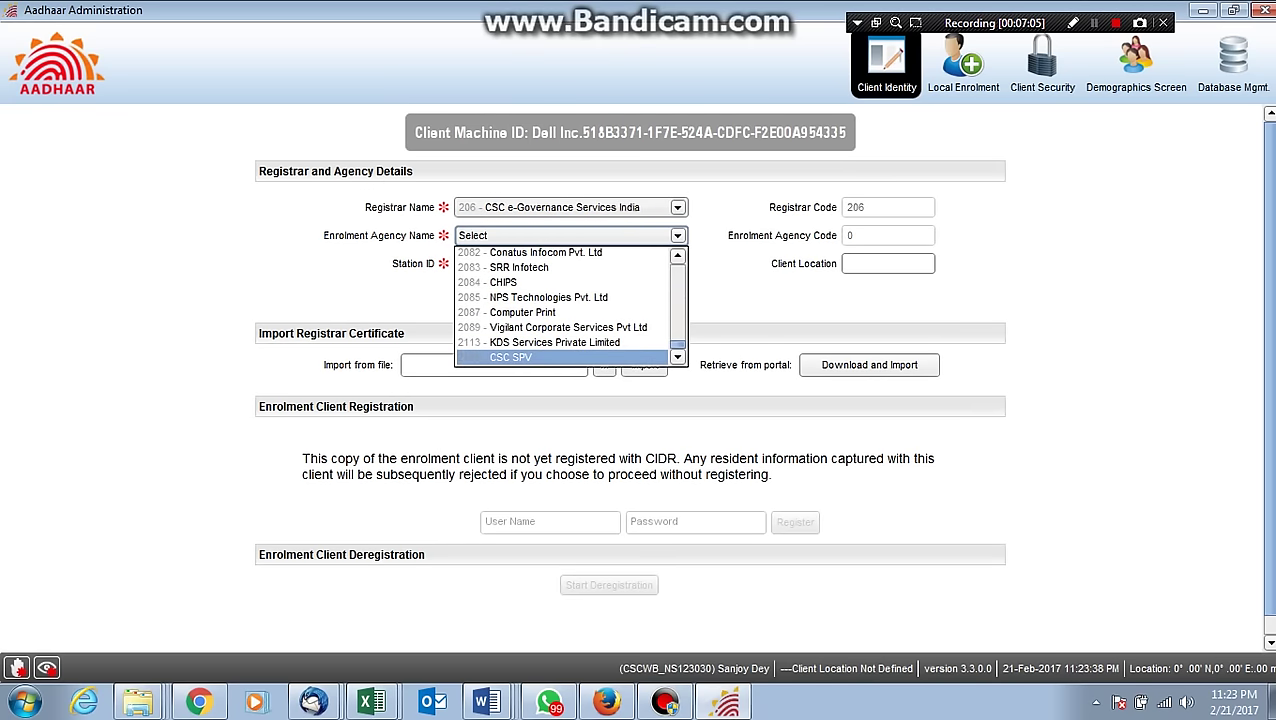
key(Return)
key(Tab)
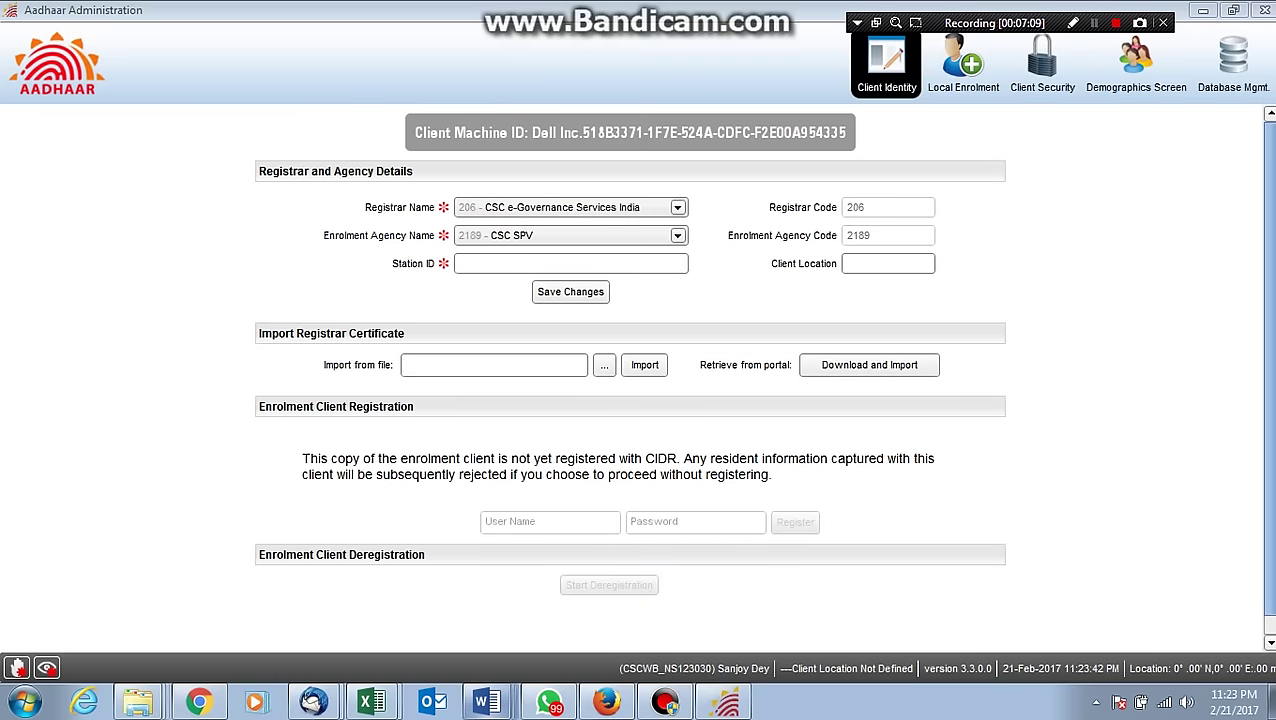
click(486, 702)
click(641, 569)
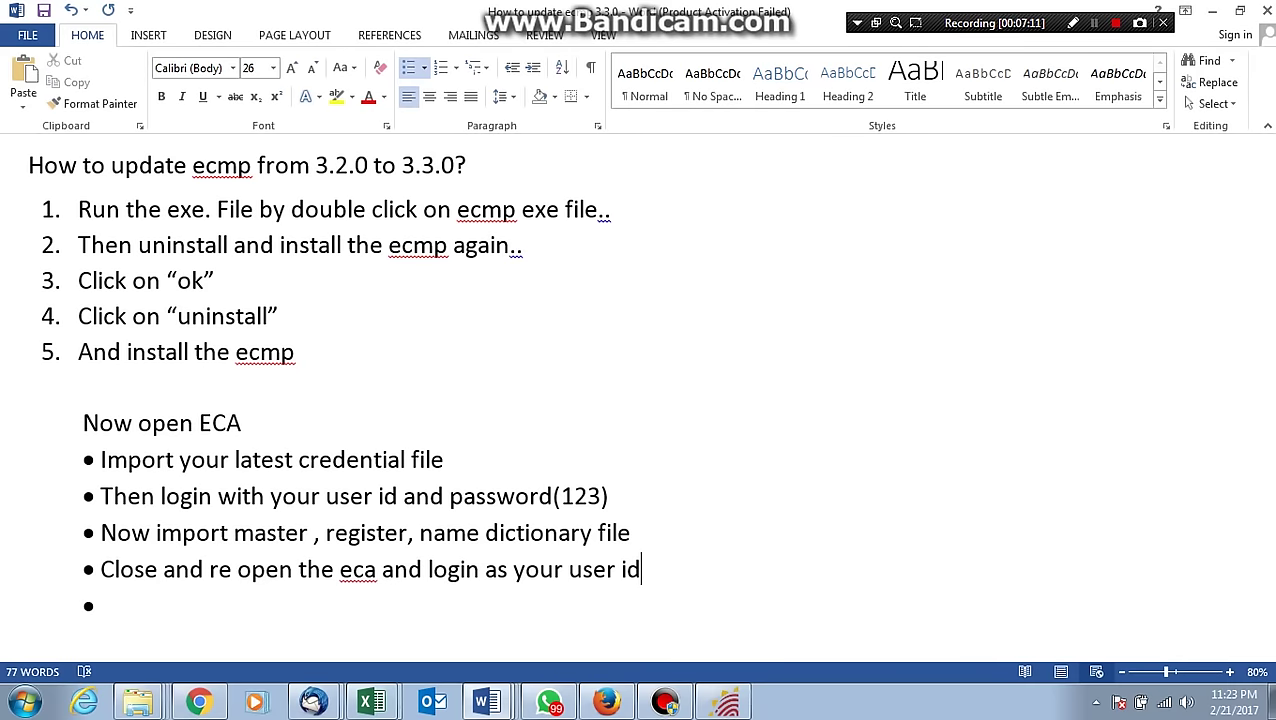
Clear the notes, raise the font to 22, and type '* now you need to import your station Id and pincode and then save'.
key(ctrl+a)
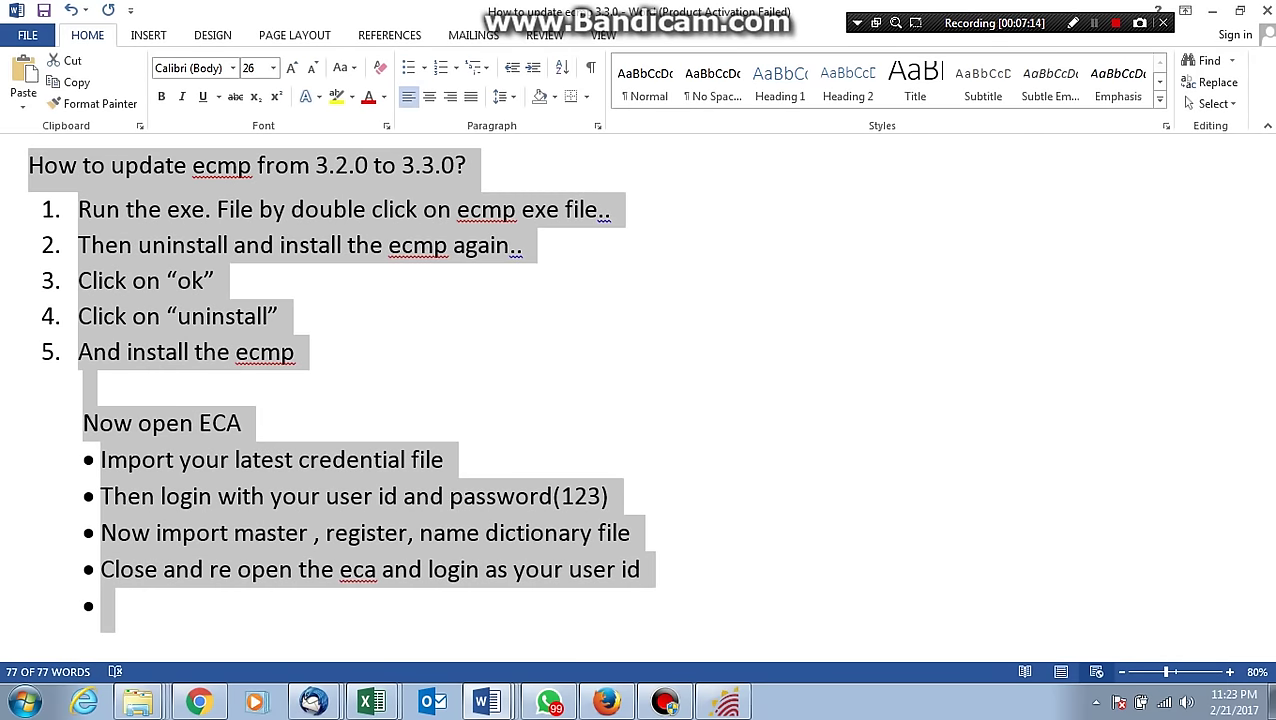
key(Delete)
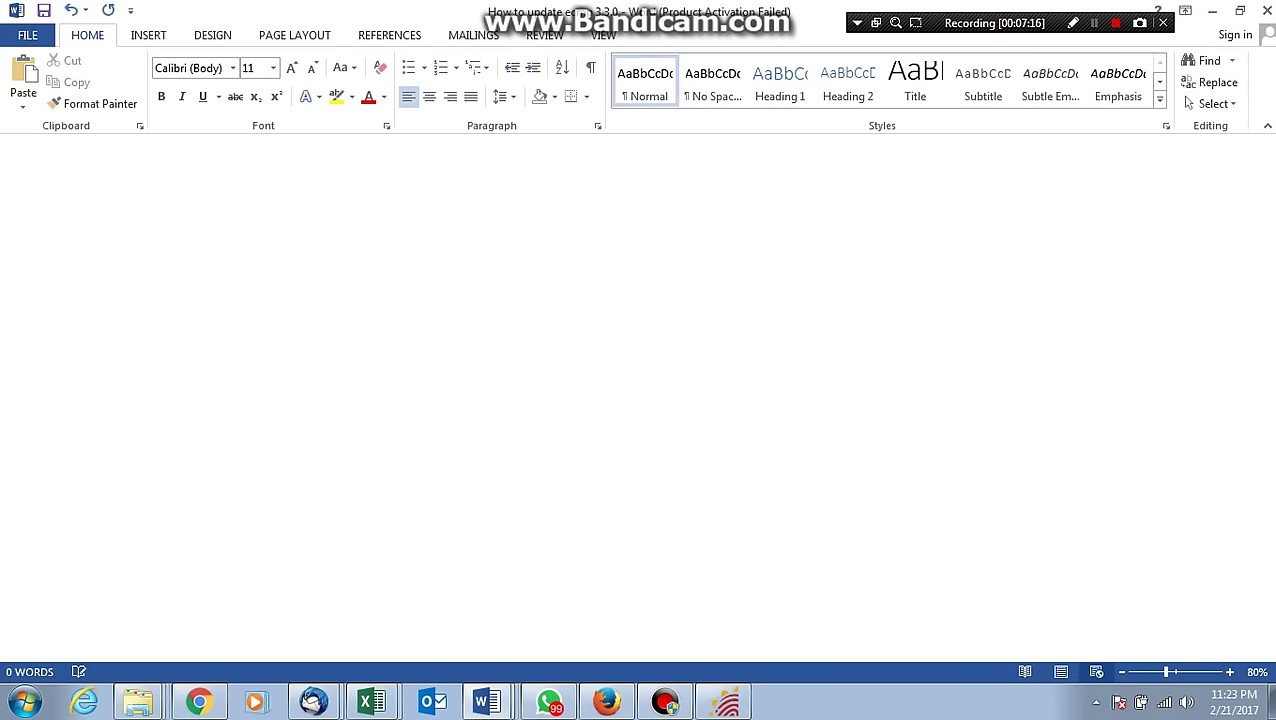
key(ctrl+shift+period)
key(ctrl+shift+period)
key(ctrl+shift+period)
key(ctrl+shift+period)
key(ctrl+shift+period)
key(ctrl+shift+period)
click(1094, 22)
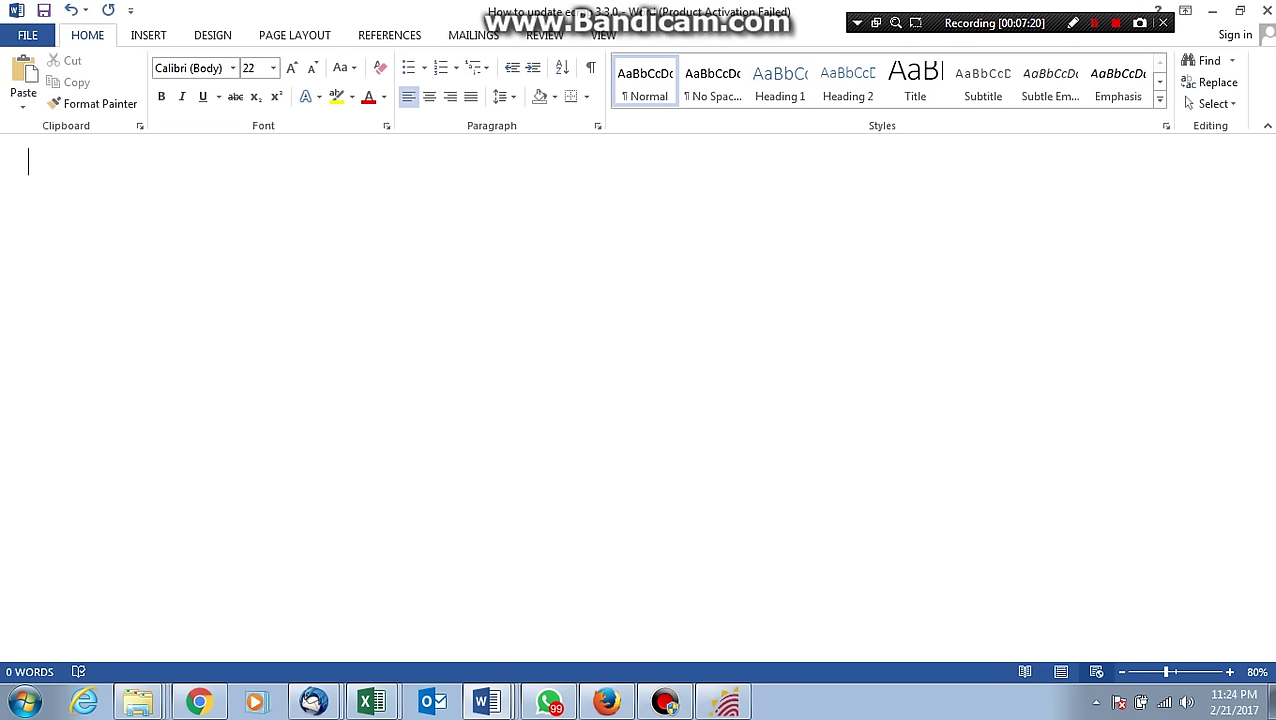
text(* now )
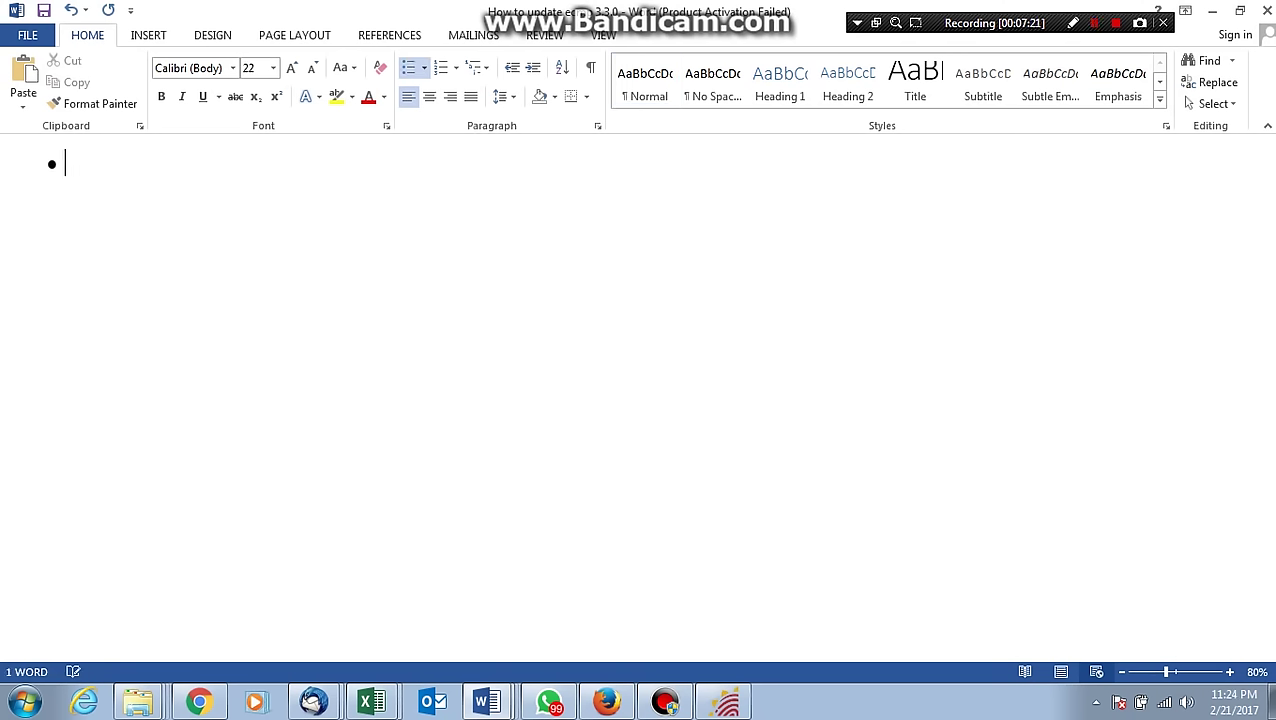
text(you )
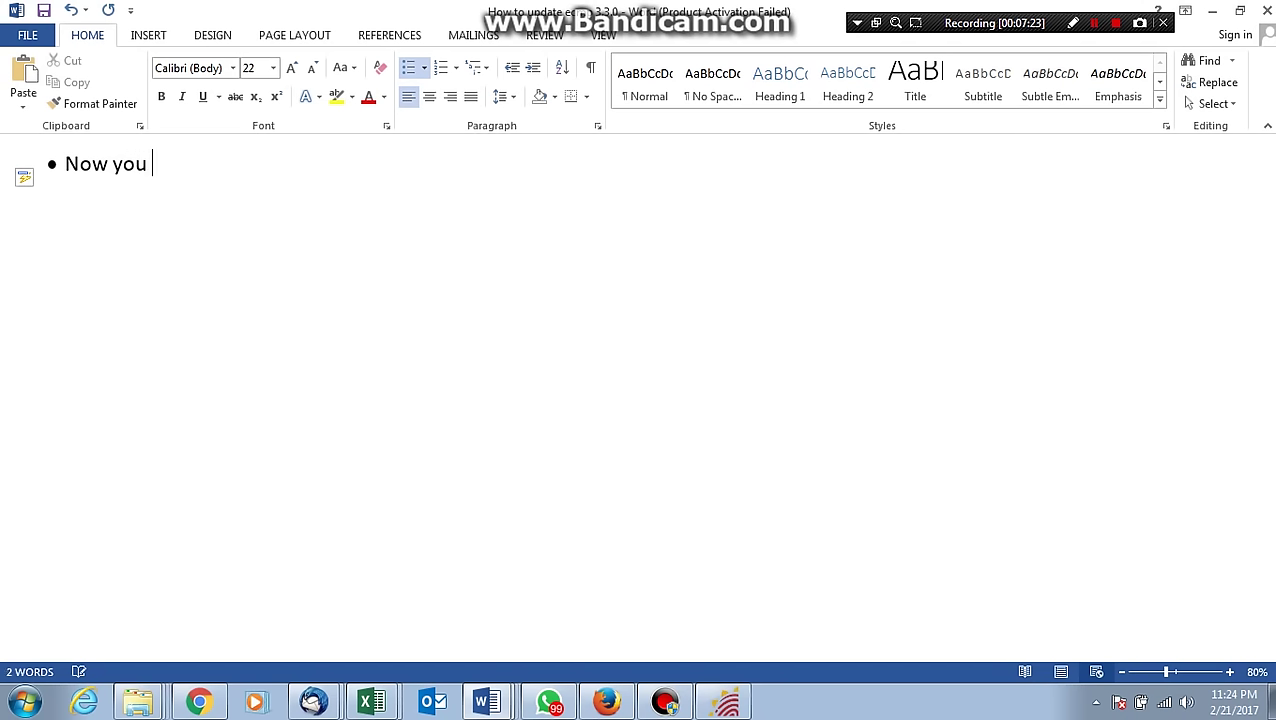
text(need to i)
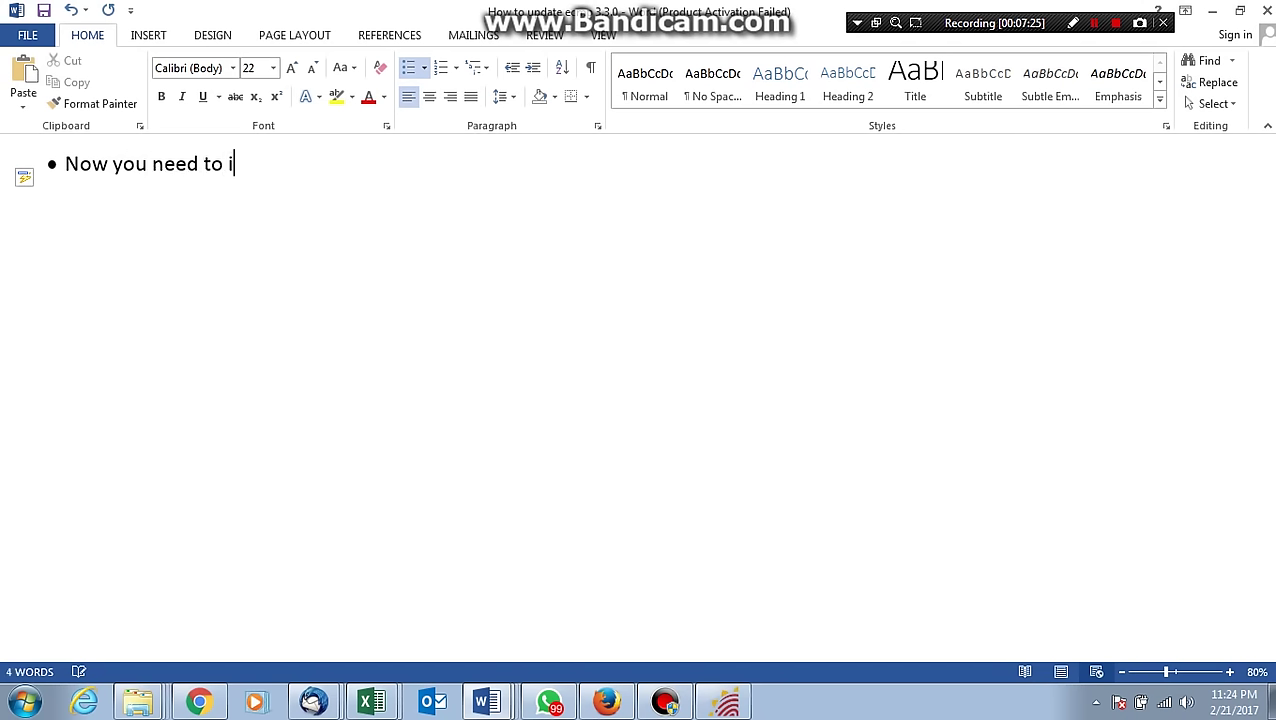
text(mport your stati)
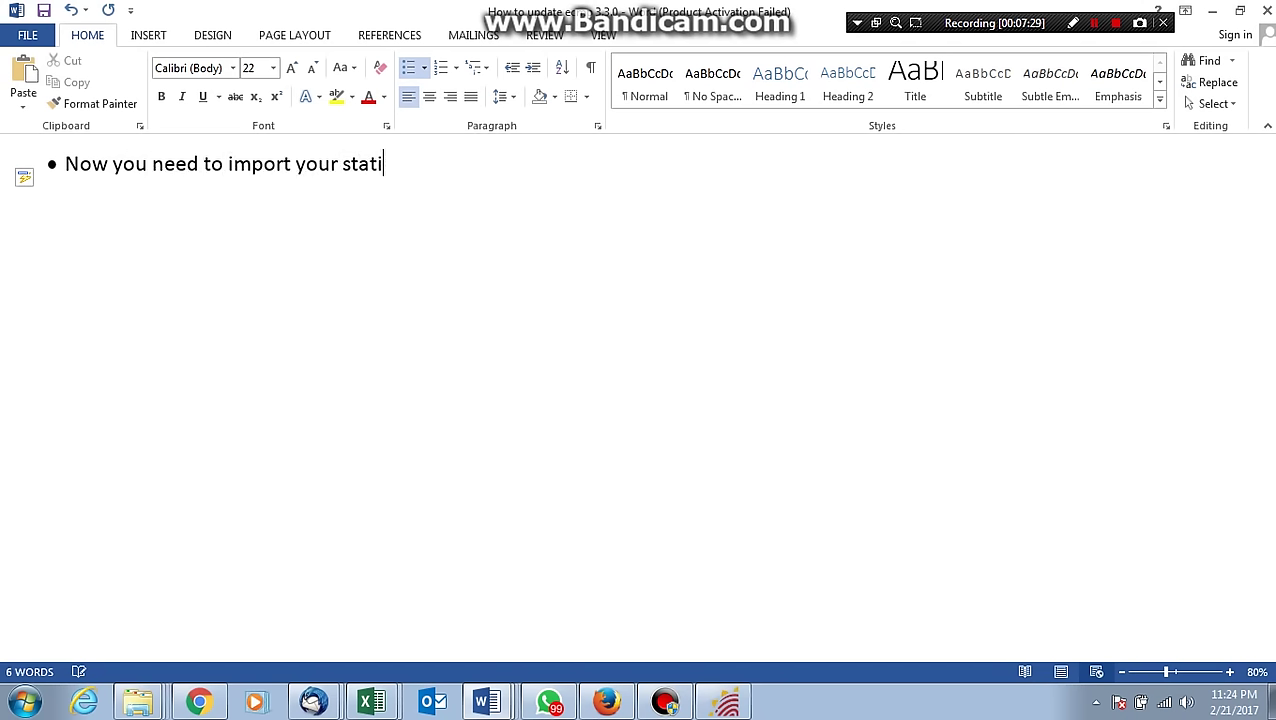
text(on Id and pin)
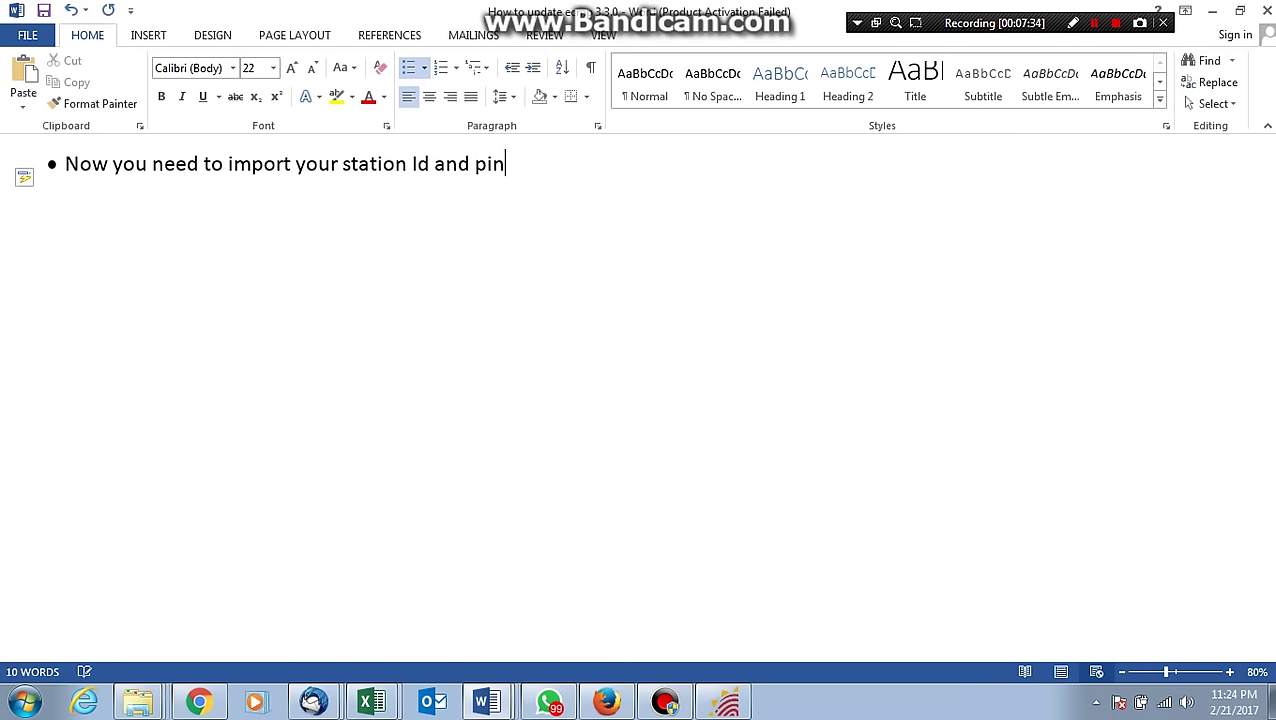
text(code )
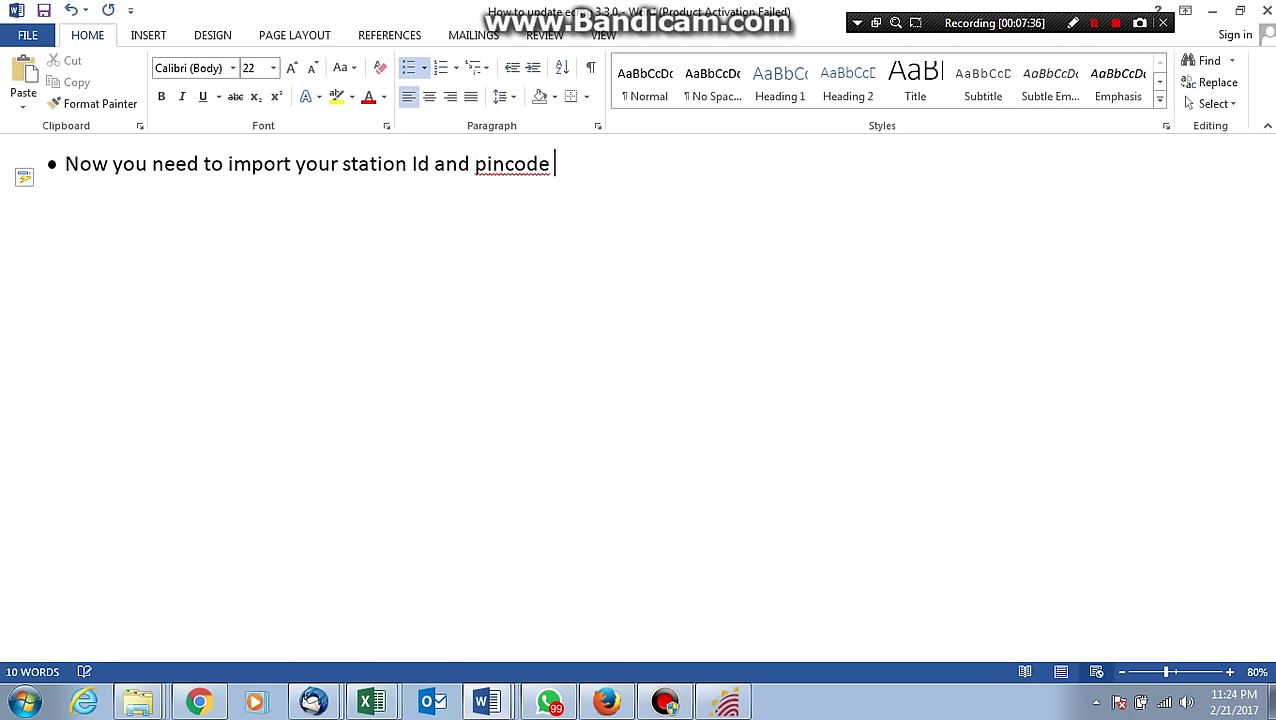
text(and then)
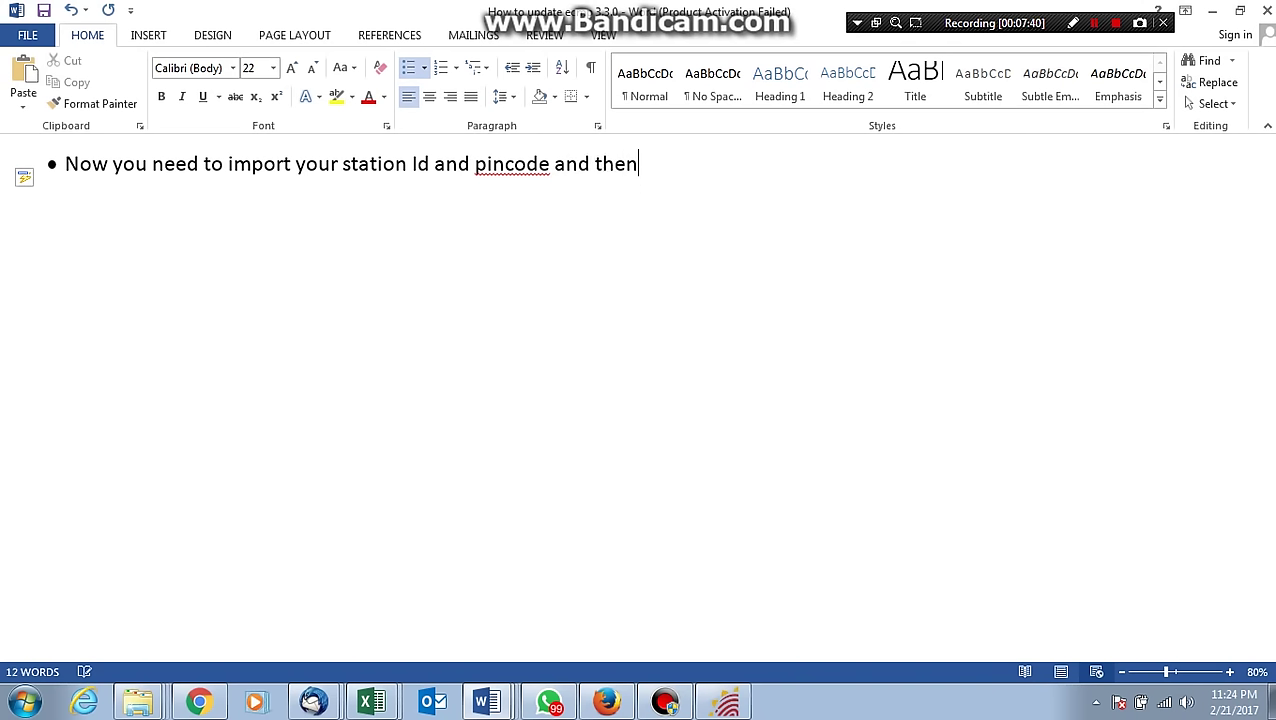
text( save)
Split 'pincode' into 'pin code', end the line with 'the data.', and start a new bullet.
click(503, 164)
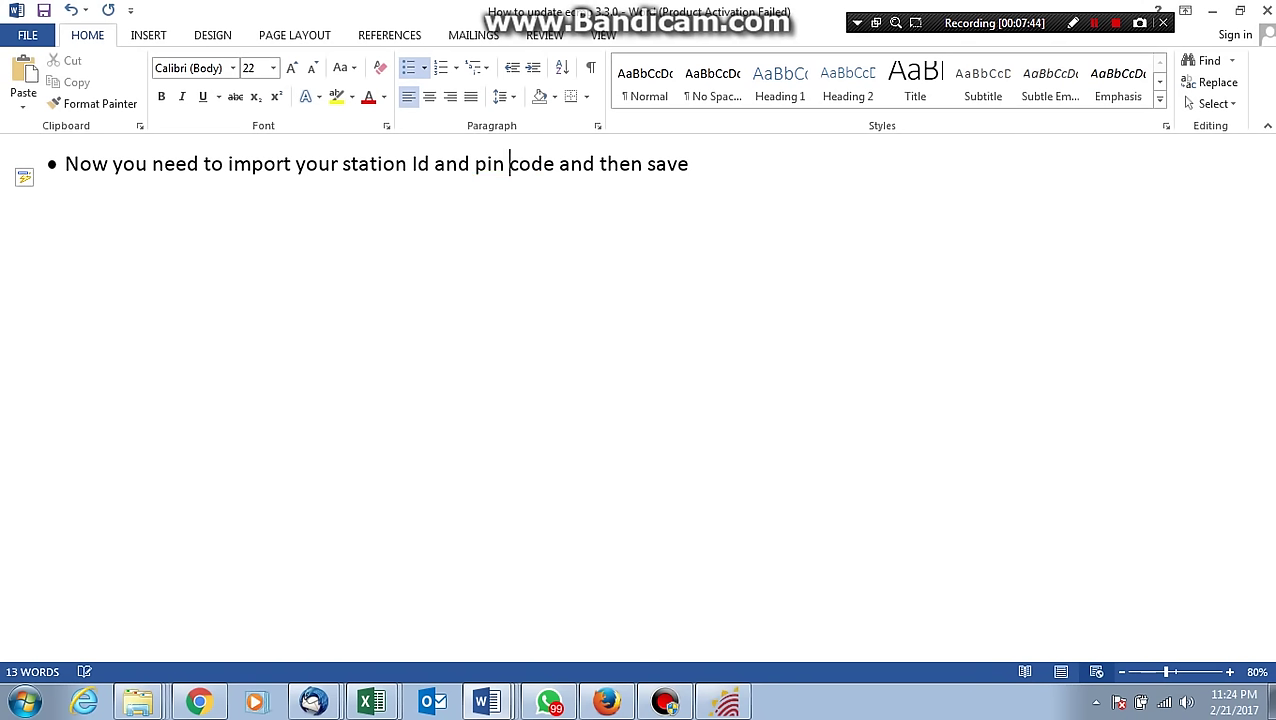
click(693, 164)
text(the)
text(data)
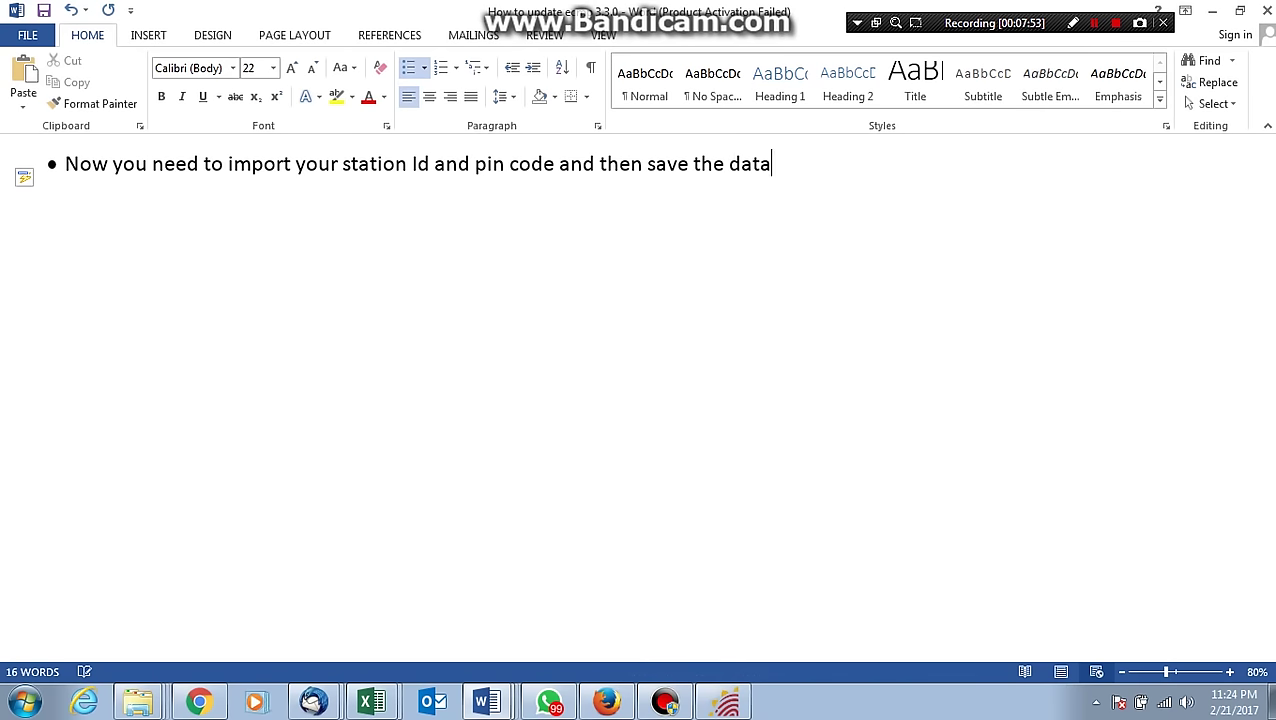
text(.)
key(Return)
key(alt+Tab)
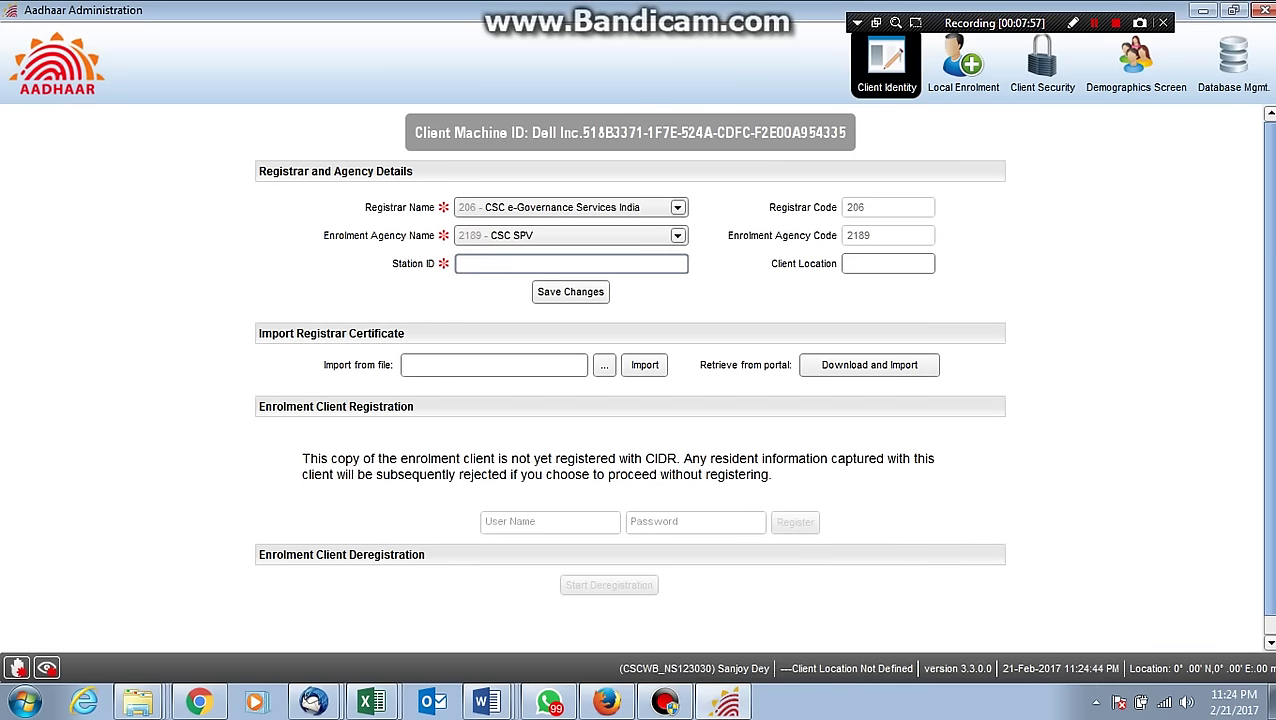
Enter station ID 71100 and client location 736208, and save the client identity changes.
text(71100)
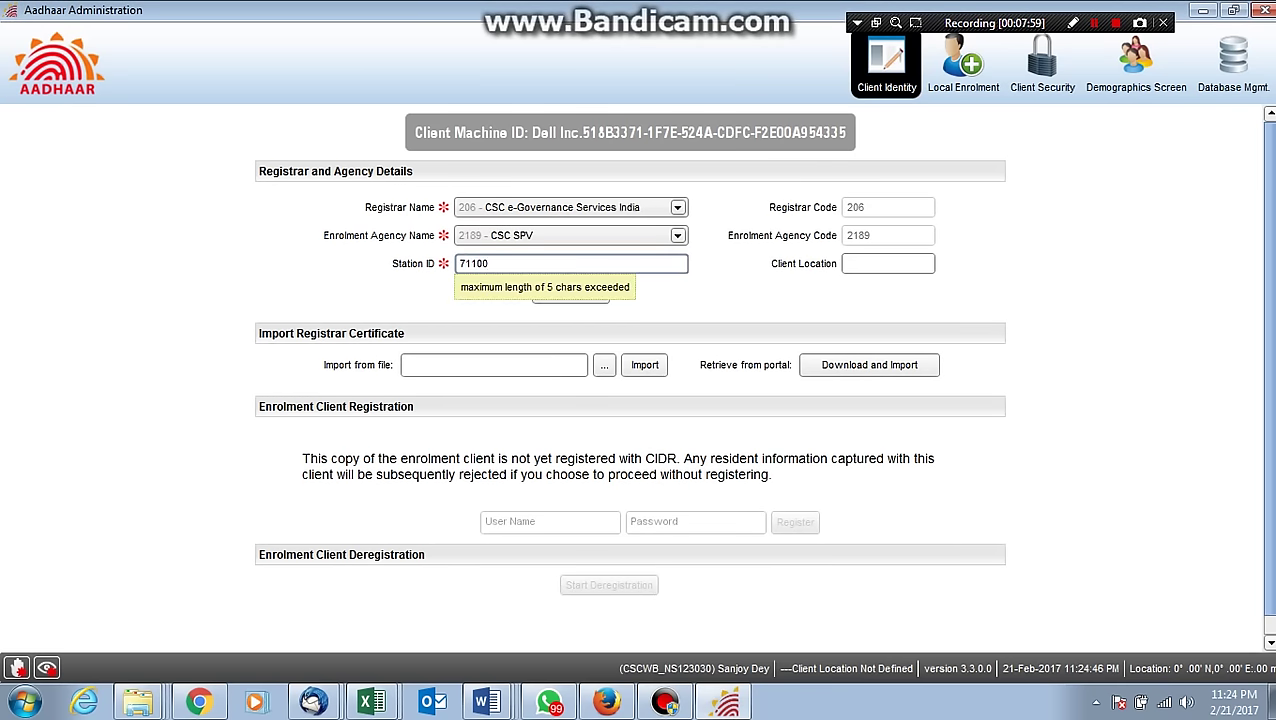
click(888, 263)
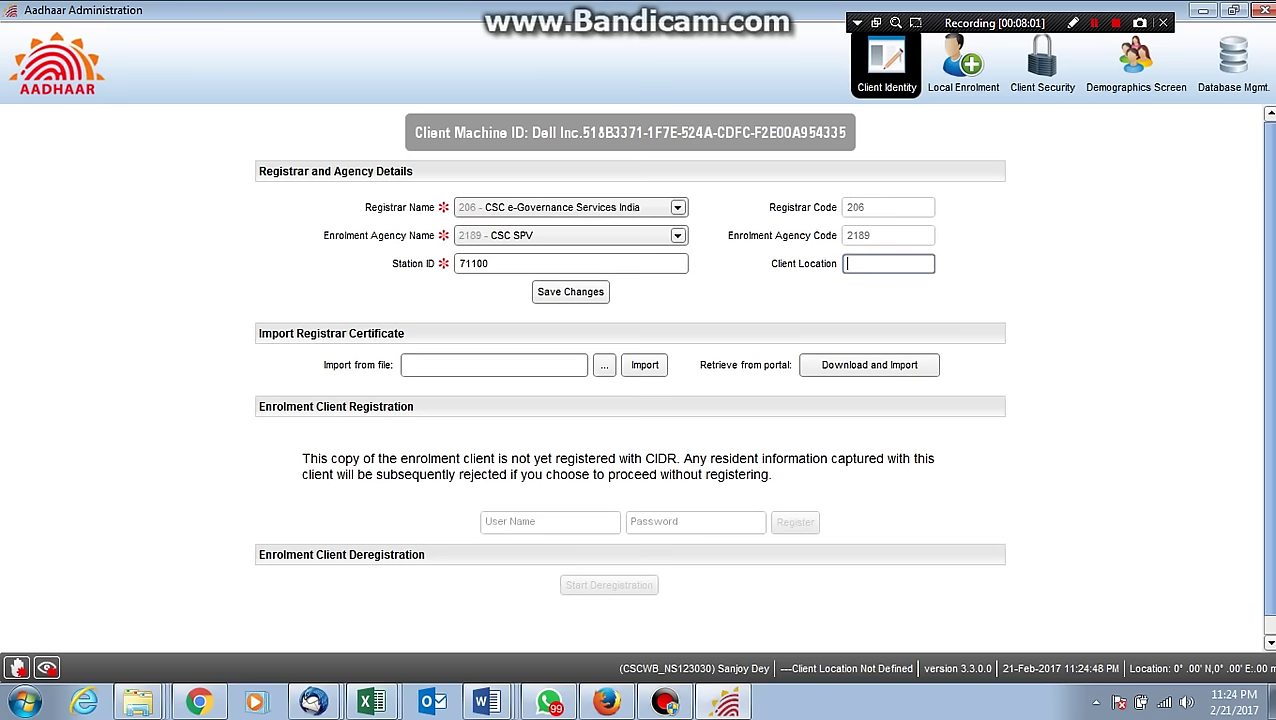
text(736208)
key(Return)
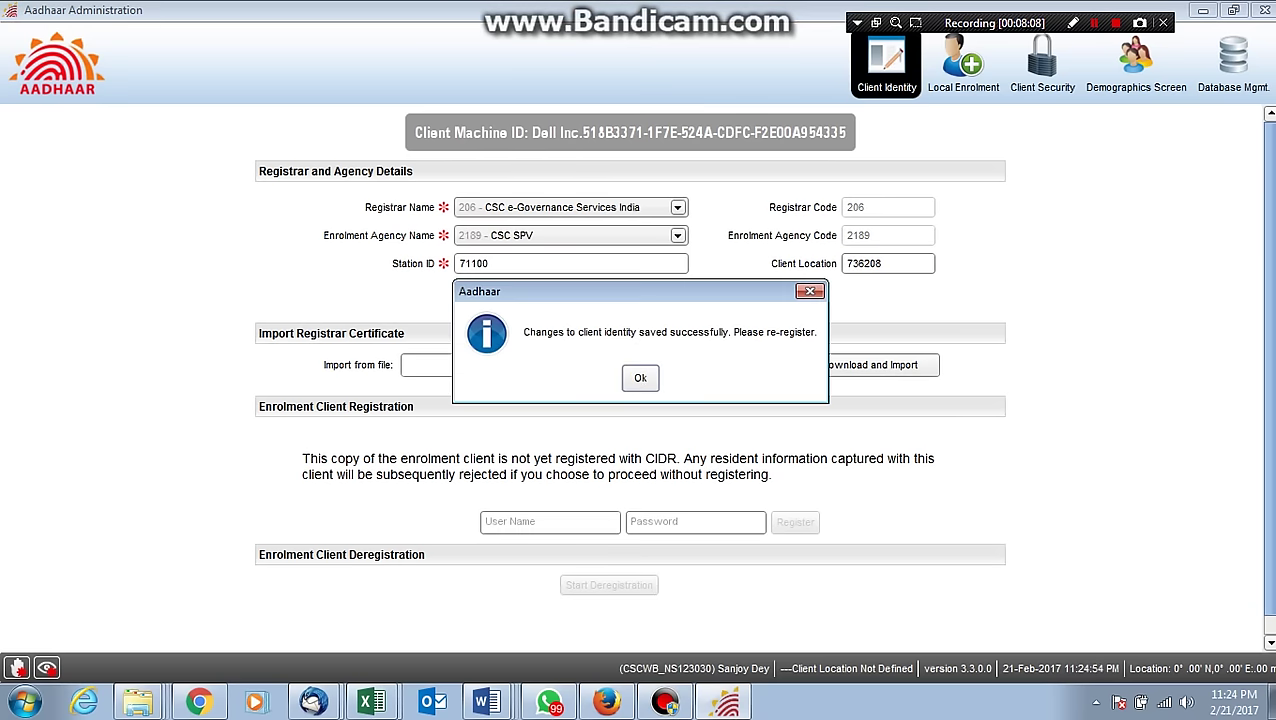
key(Return)
Download and import the registrar certificate from the portal, then return to the Word notes.
click(869, 365)
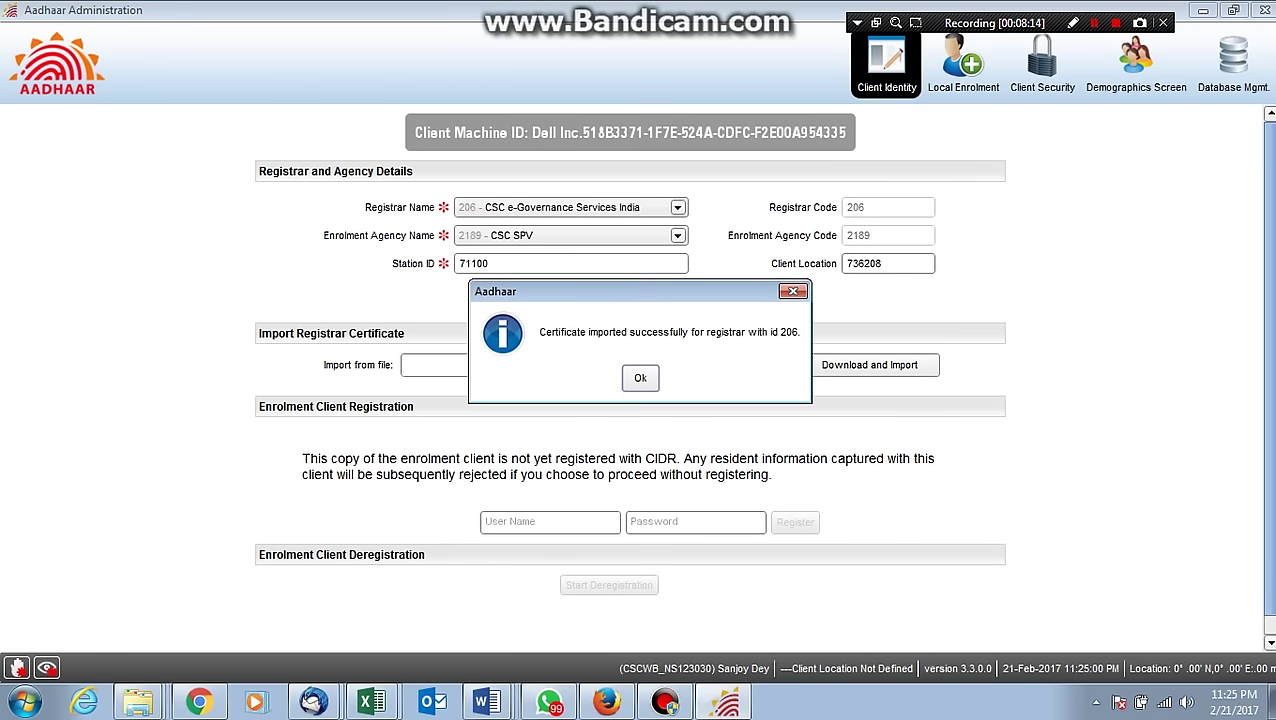
key(Return)
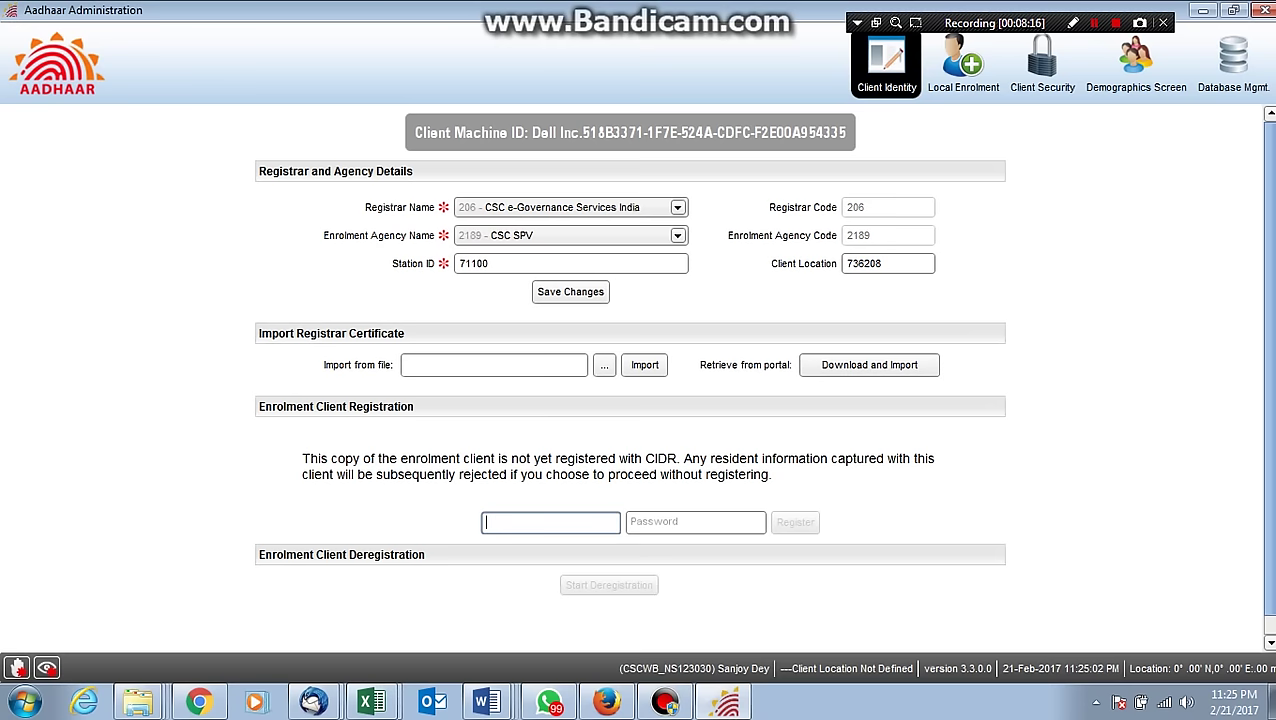
mouse_move(486, 702)
click(465, 658)
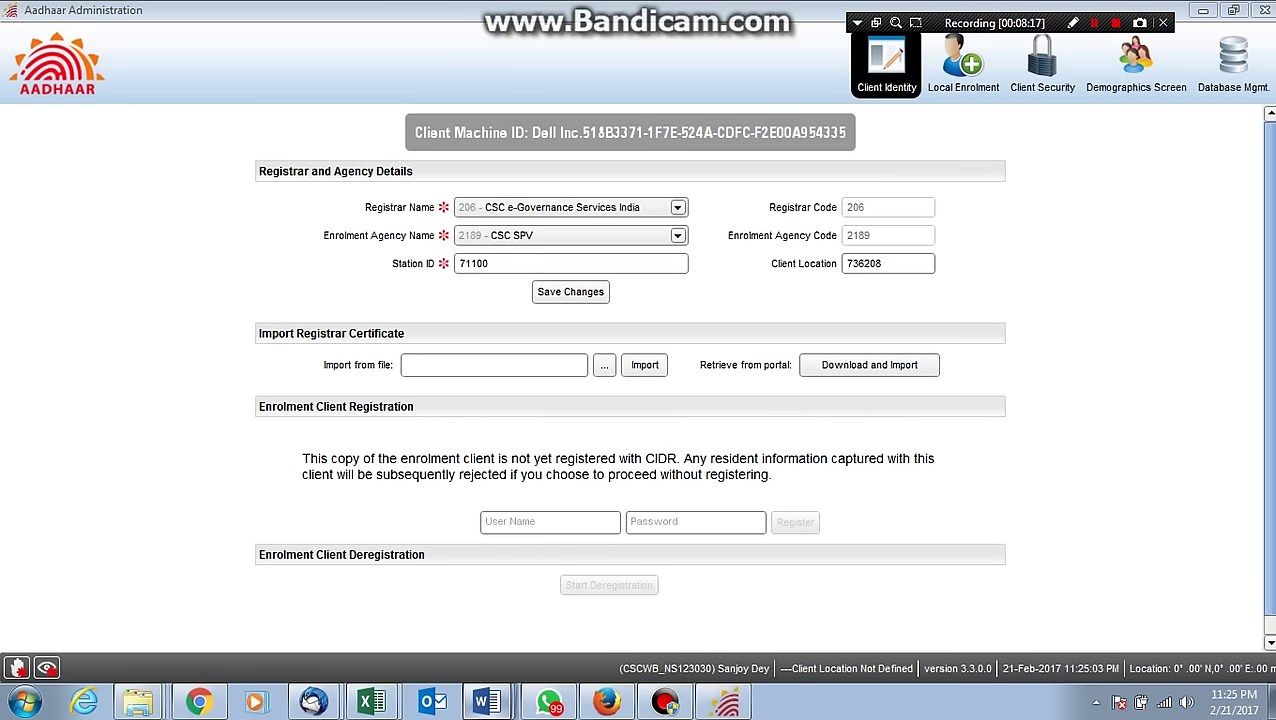
Replace the notes with 'your installation has finished kindly call us for registration we will register your system by anydesk software'.
key(ctrl+a)
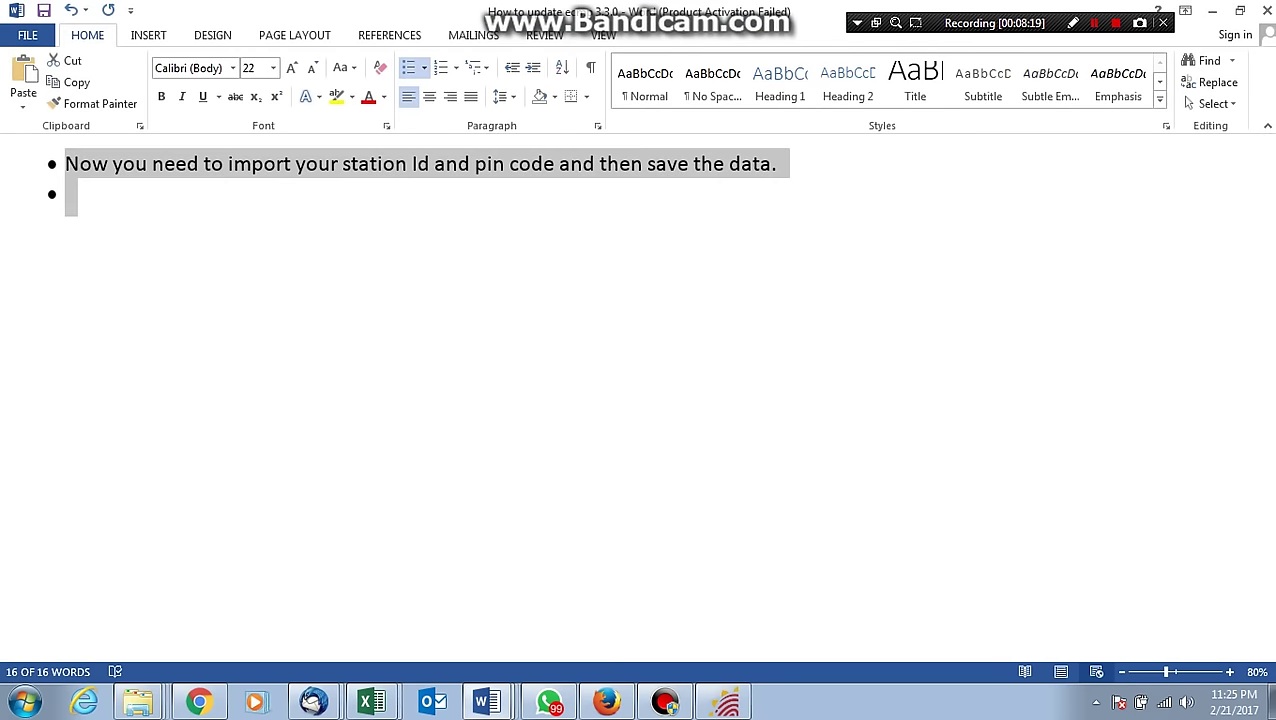
text(Your Q)
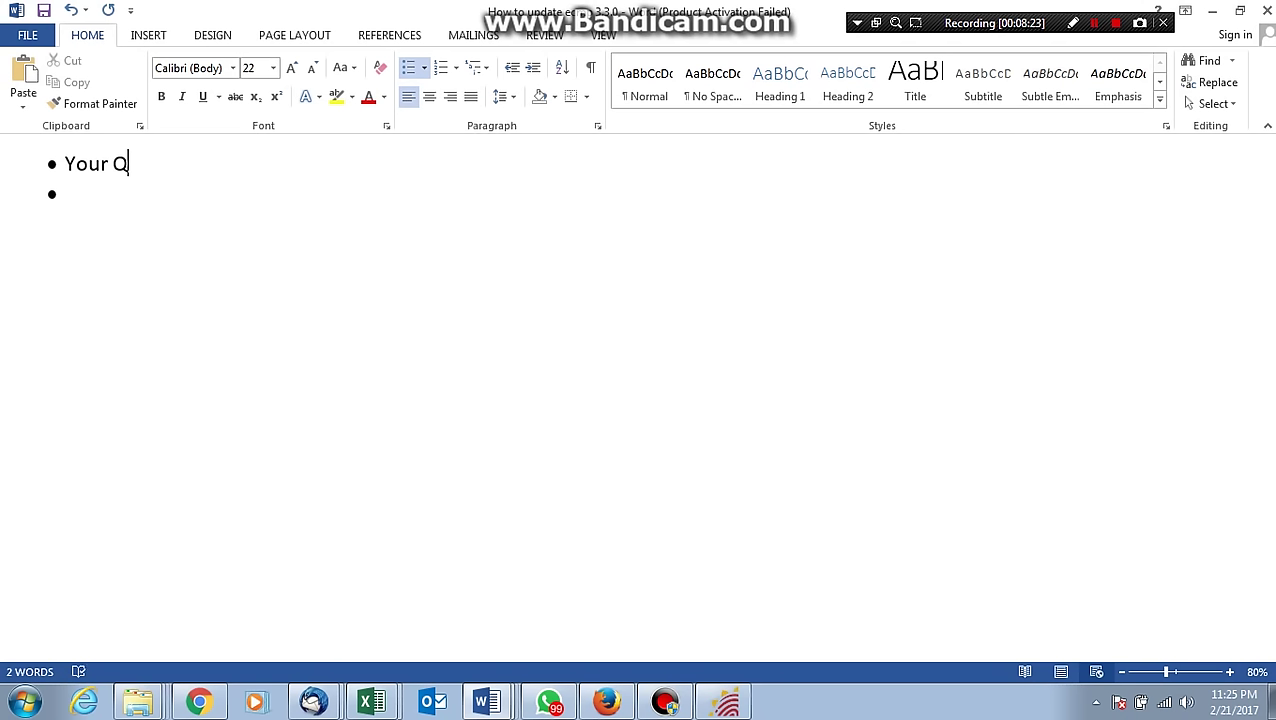
key(ctrl+a)
key(BackSpace)
text(you)
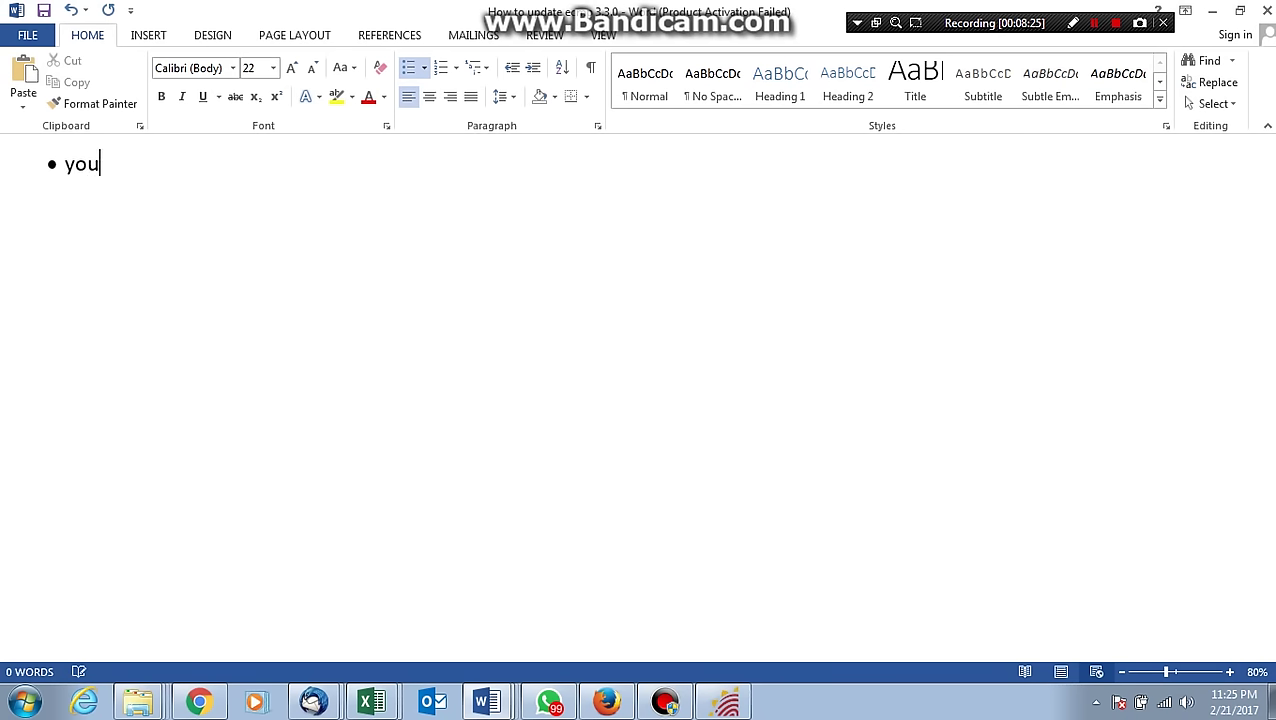
text(r ins)
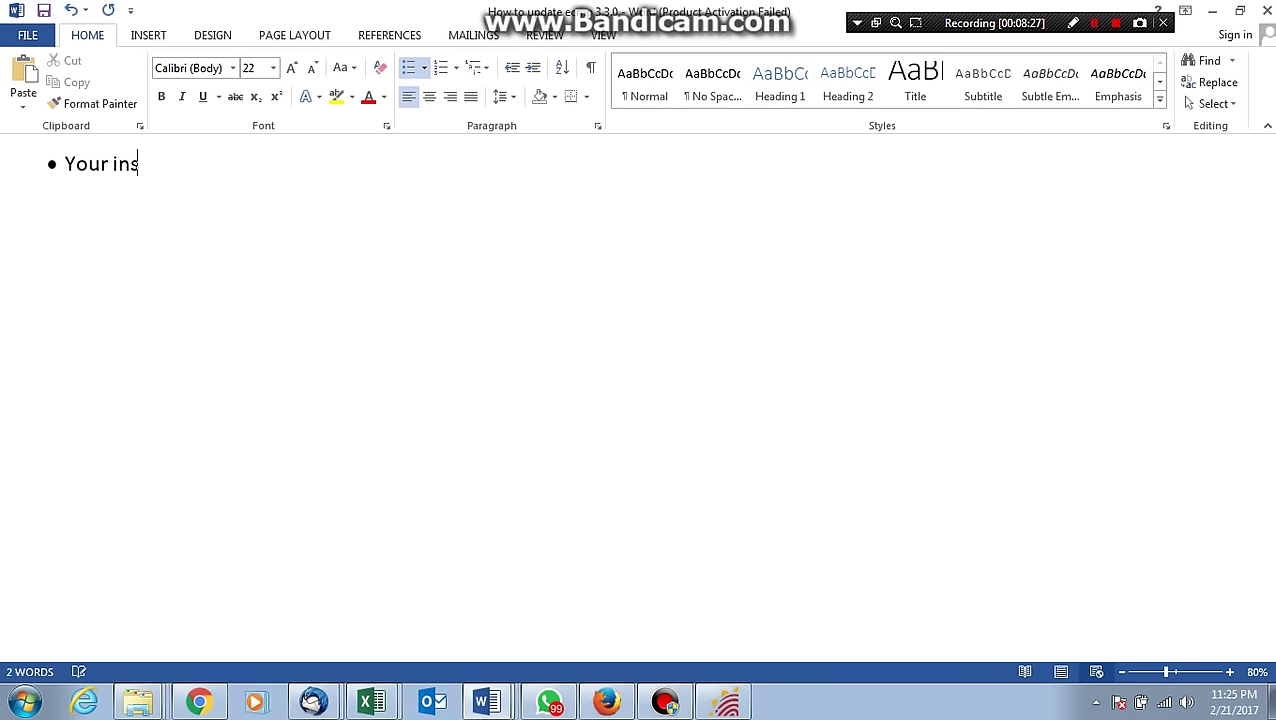
text(tallation )
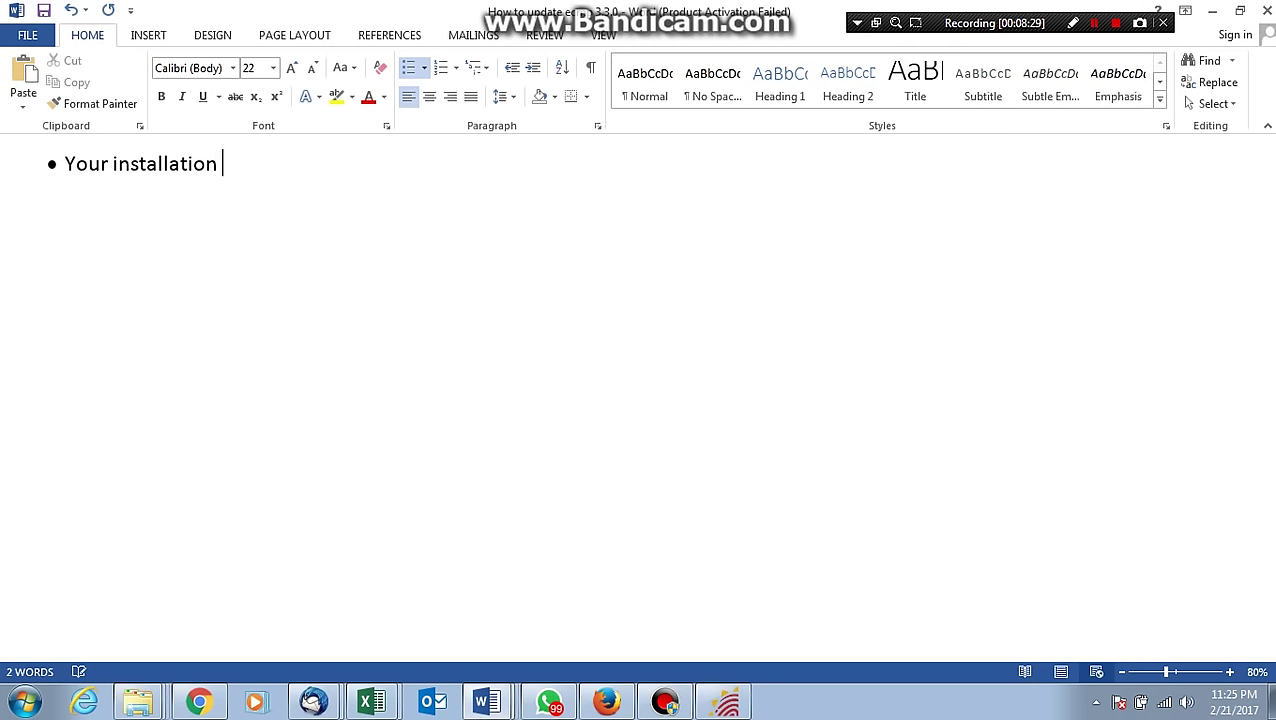
text(has d)
key(BackSpace)
text(finished )
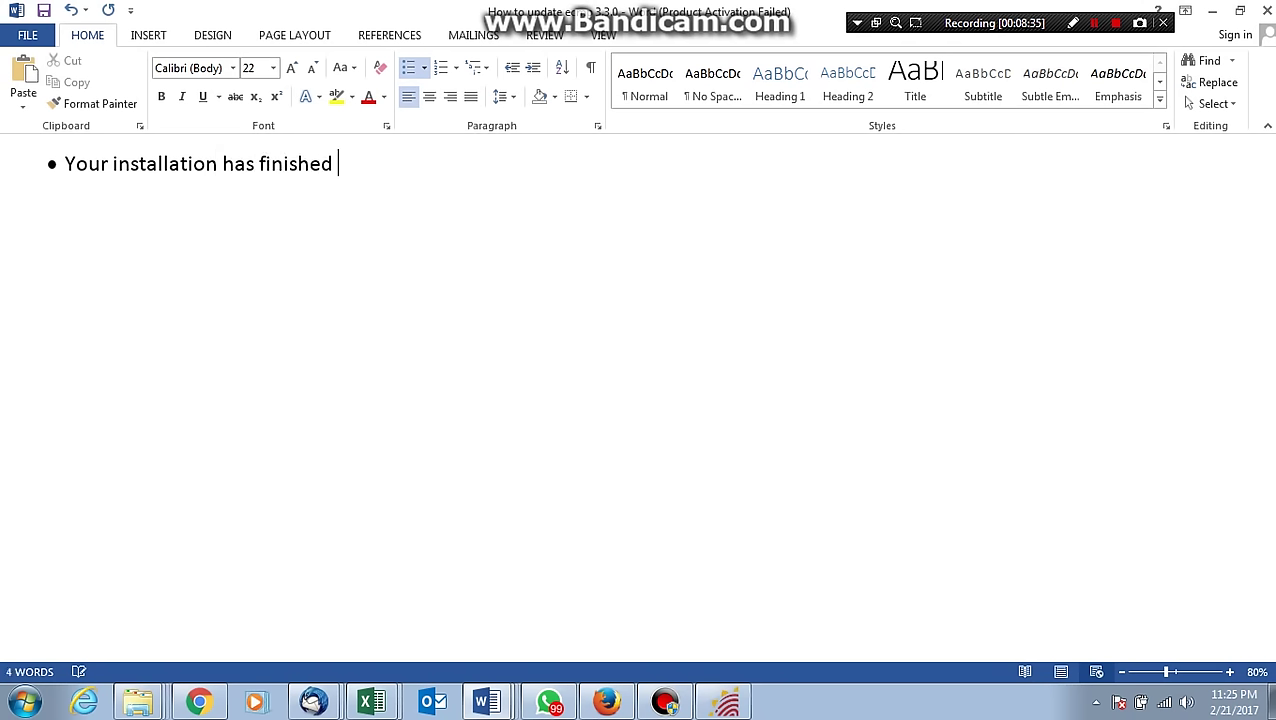
text(kindly=)
key(BackSpace)
text(ca)
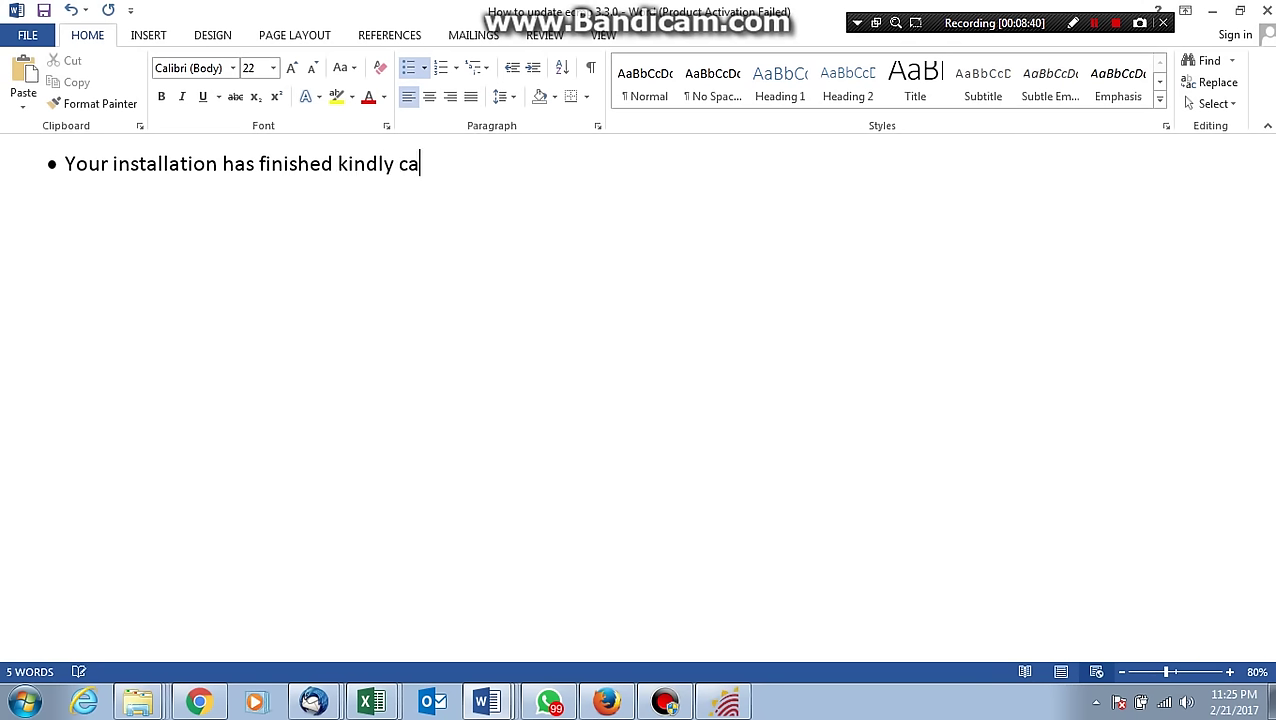
text(ll us for re)
text(gistration)
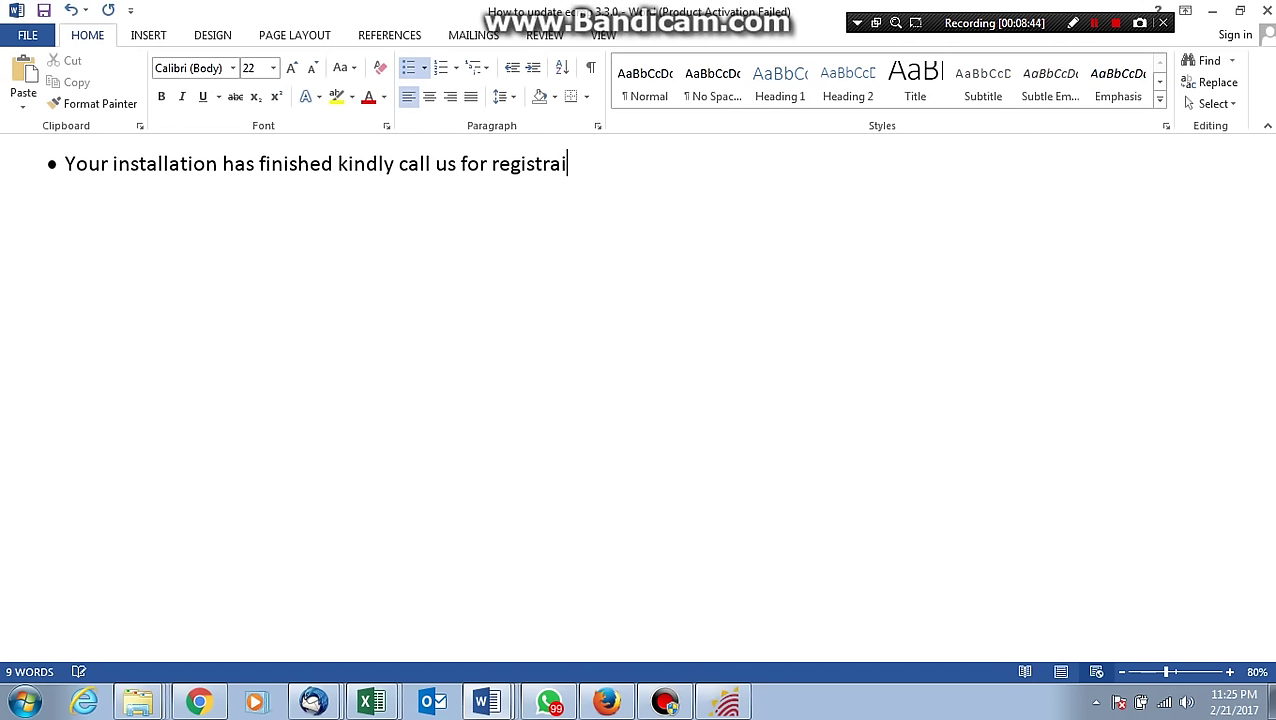
text( we )
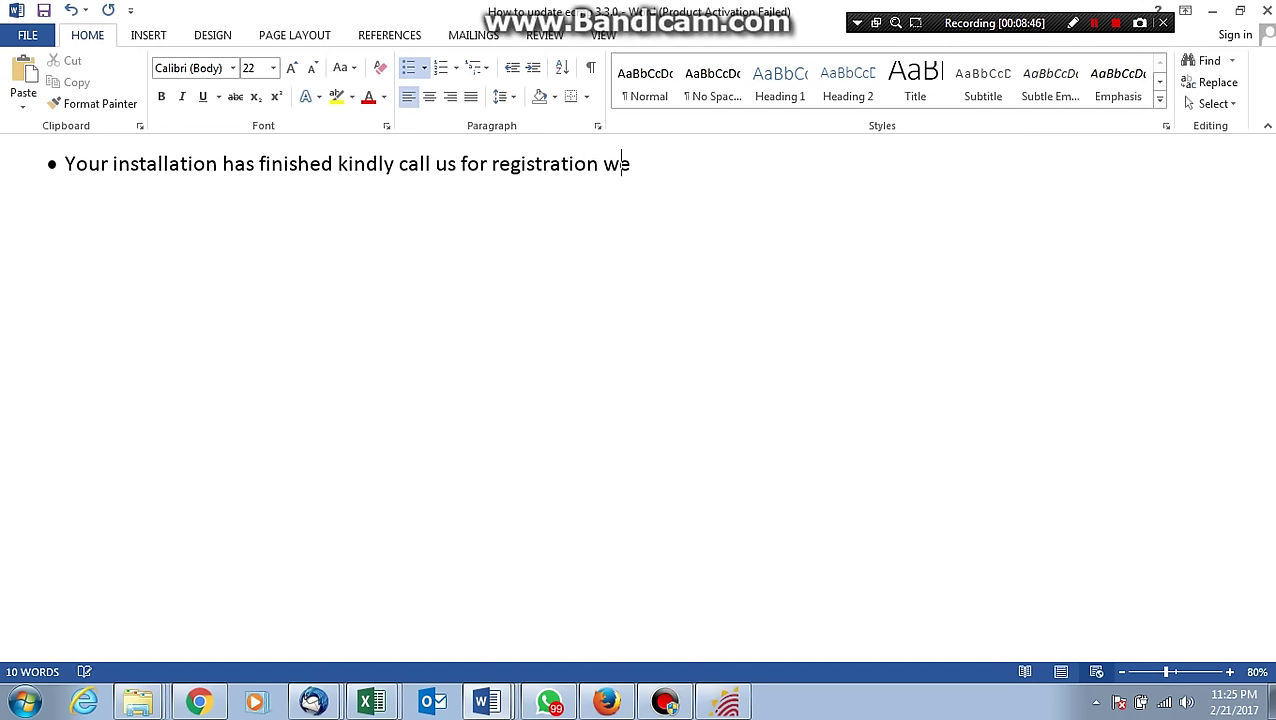
text(will regi)
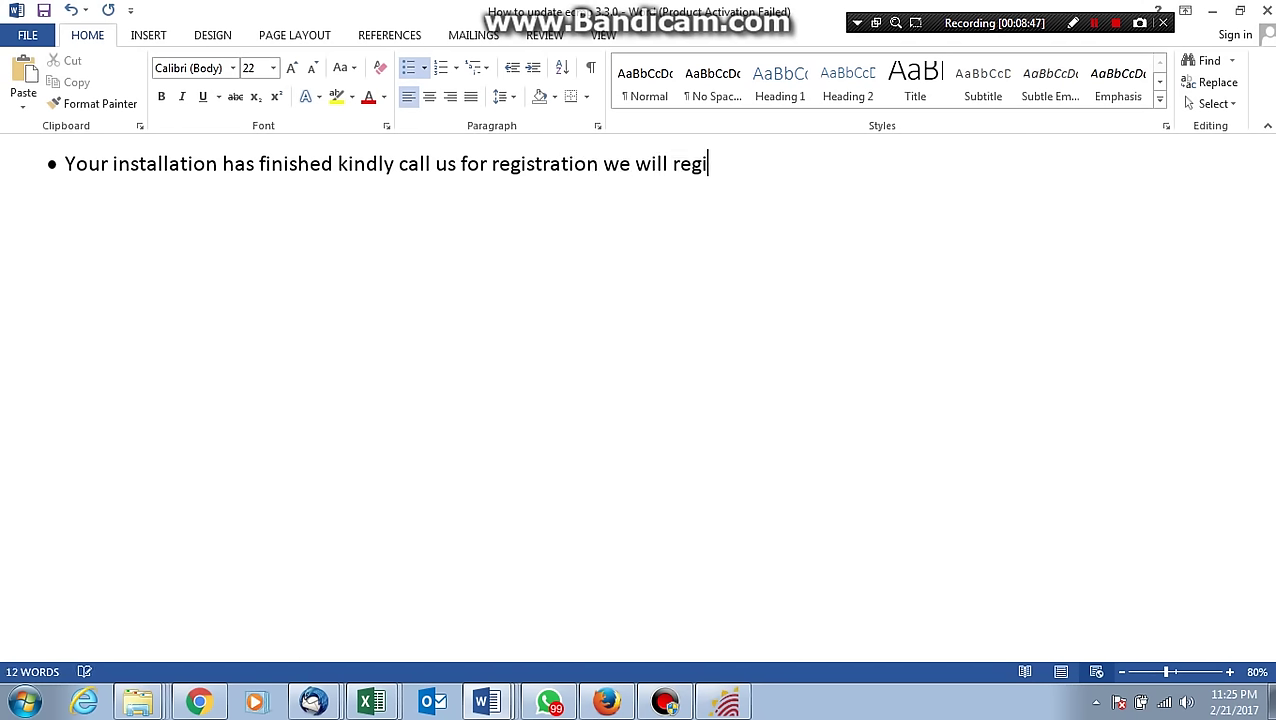
text(ster your)
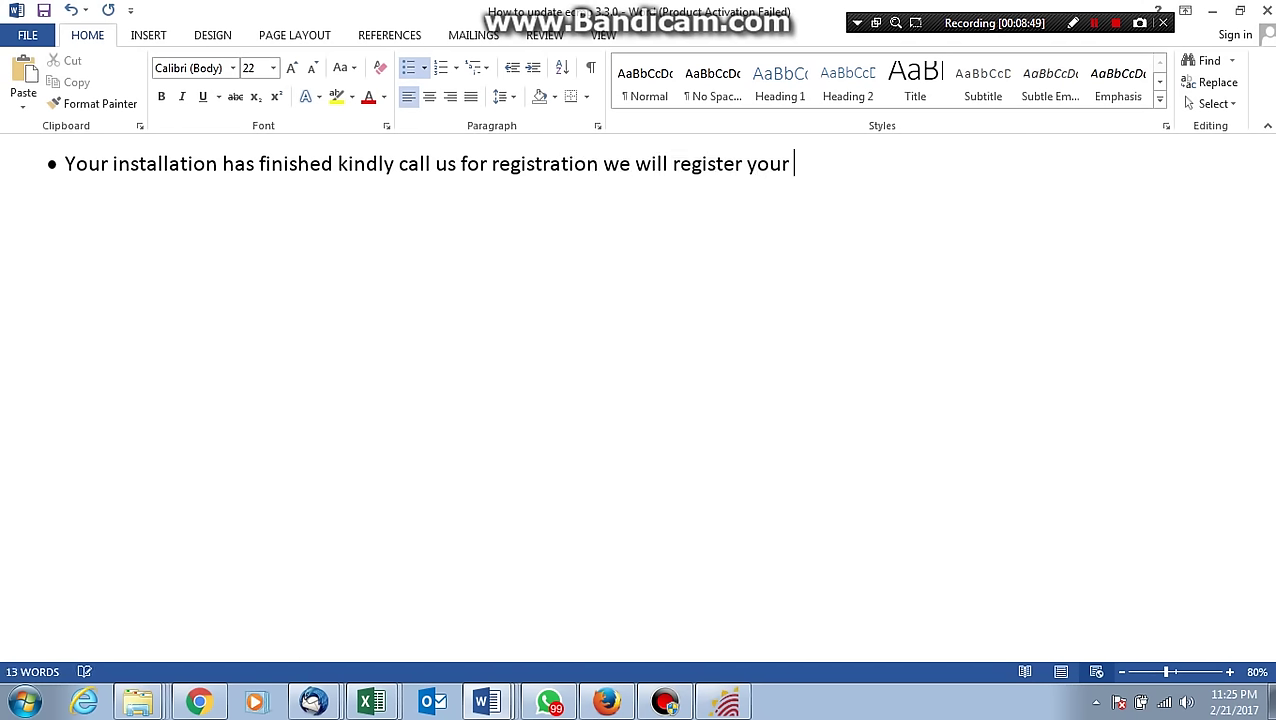
text( system by any)
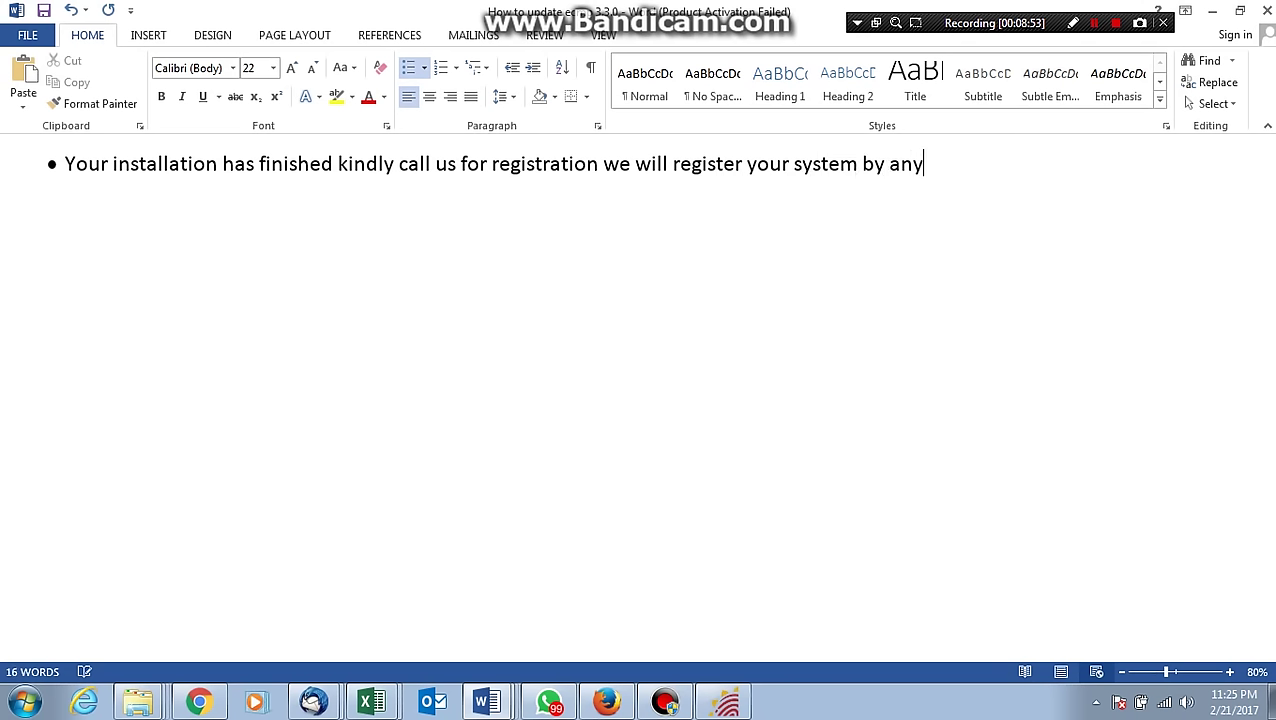
text(desk softw)
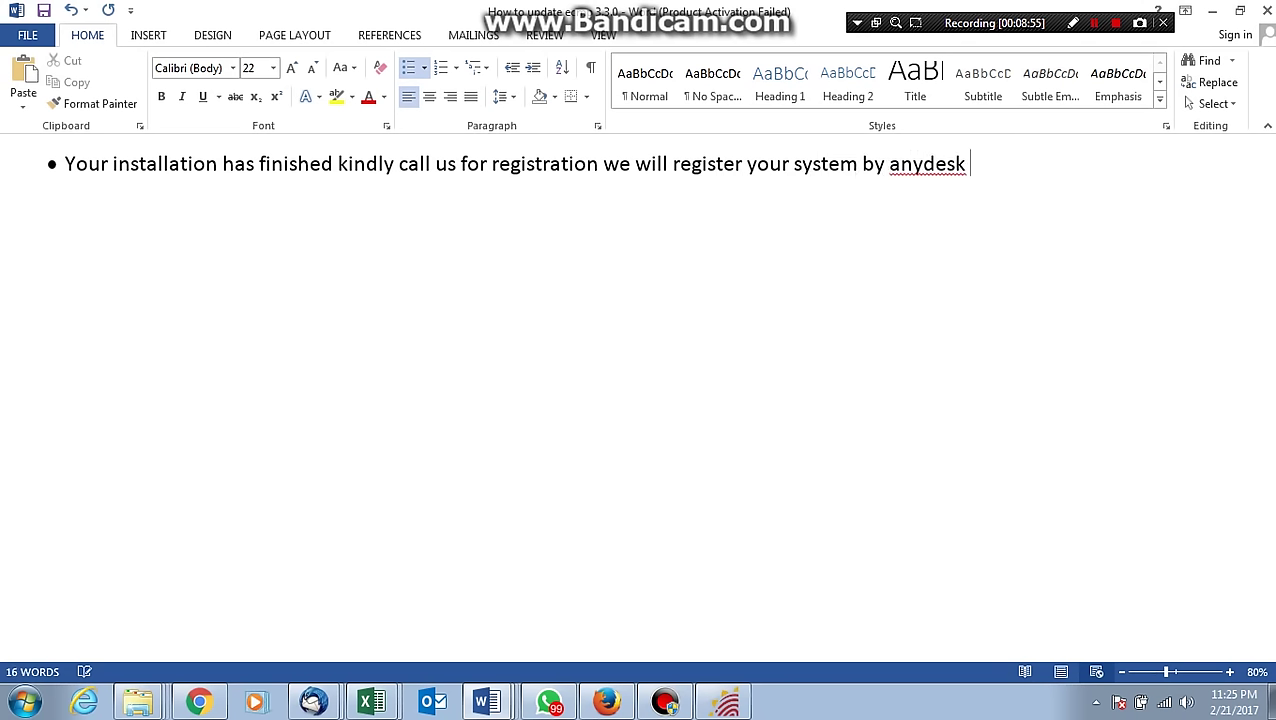
text(are)
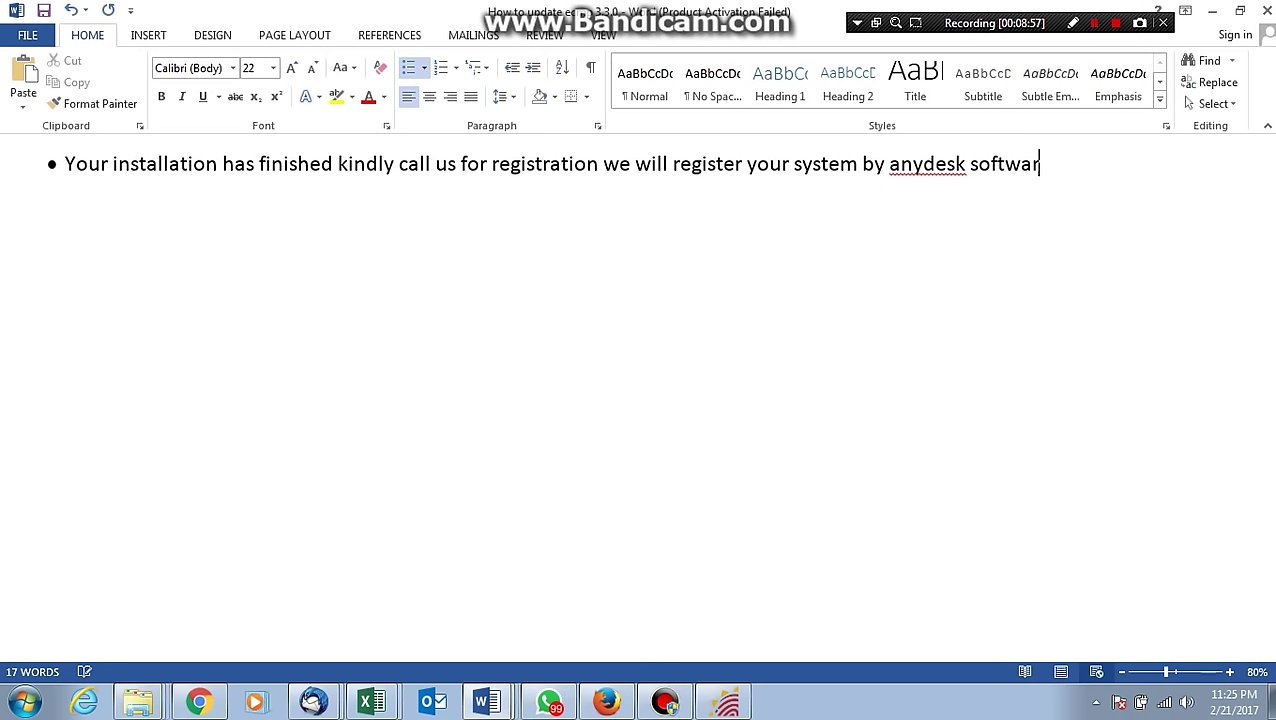
Start a second bullet beginning '* install an'.
key(Return)
text(Call)
key(BackSpace)
key(BackSpace)
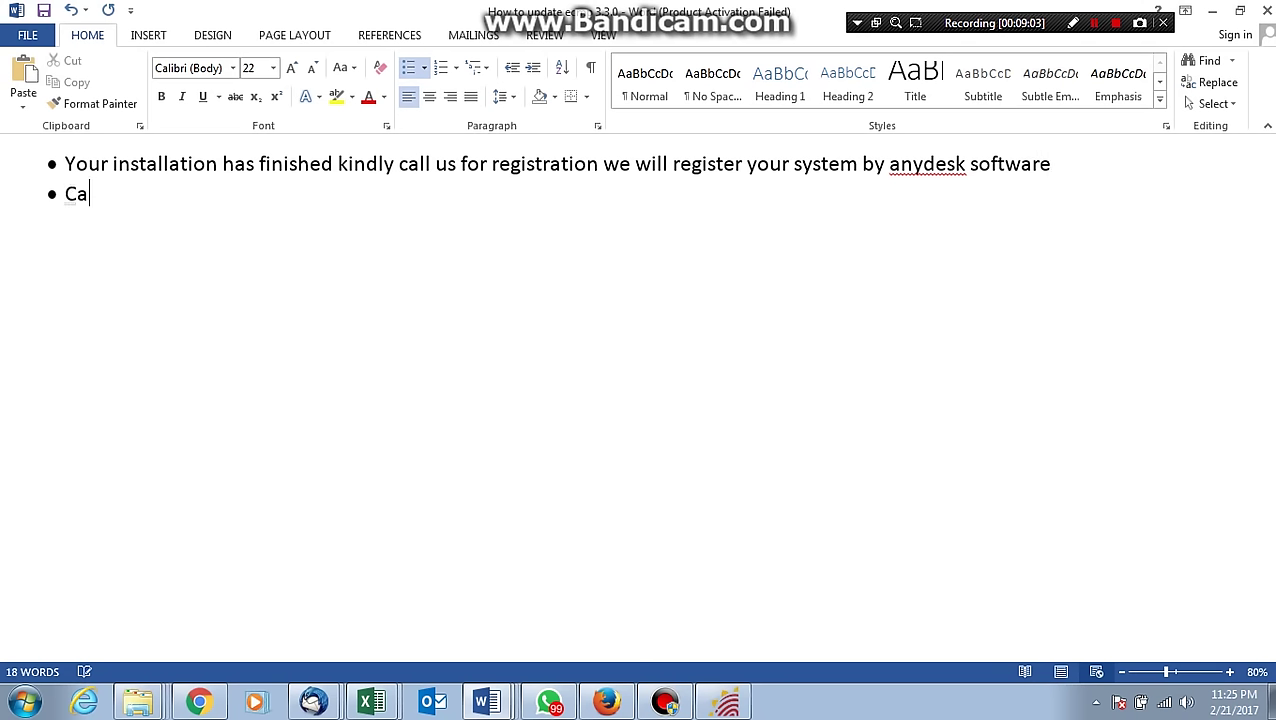
key(BackSpace)
key(BackSpace)
key(BackSpace)
key(BackSpace)
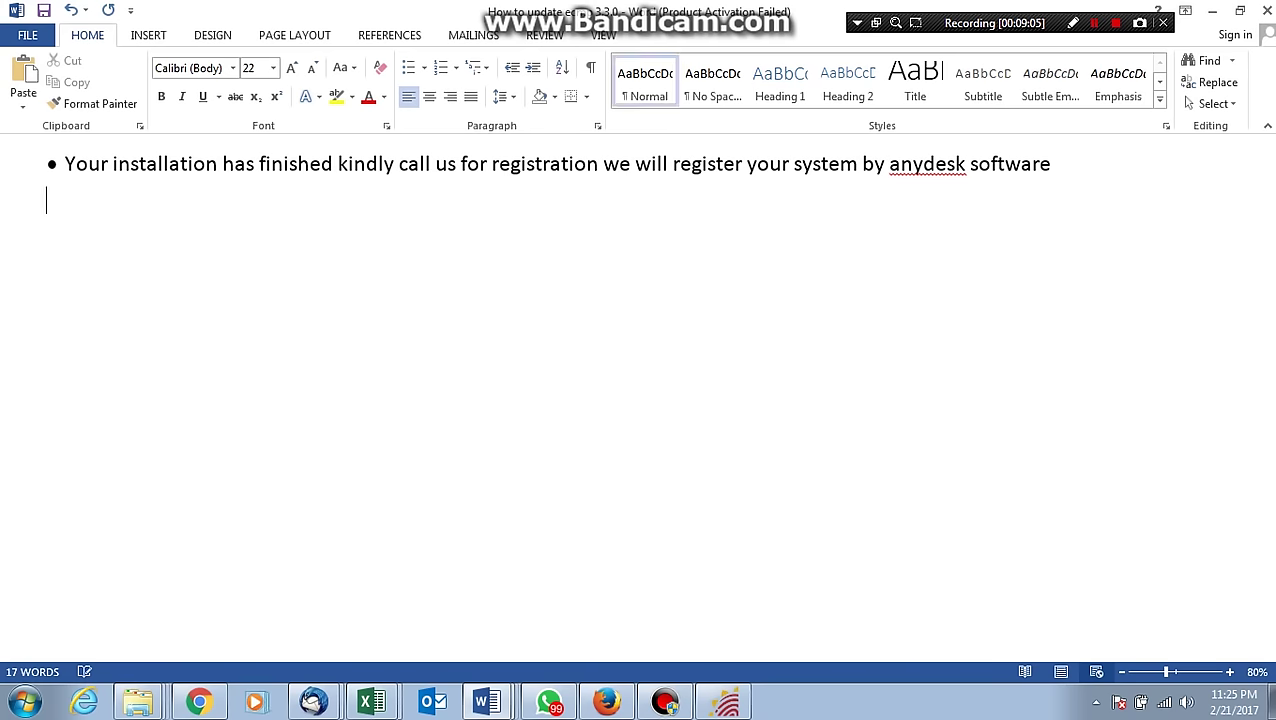
text(* i)
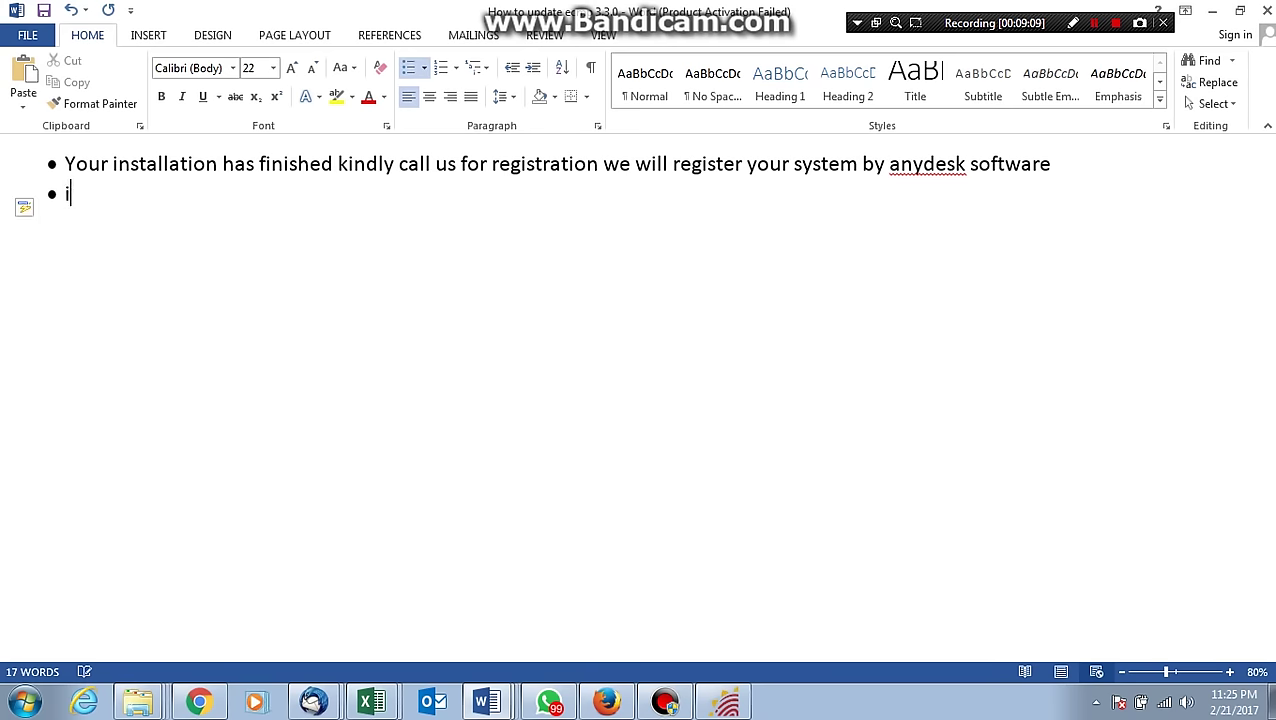
text(nstall an)
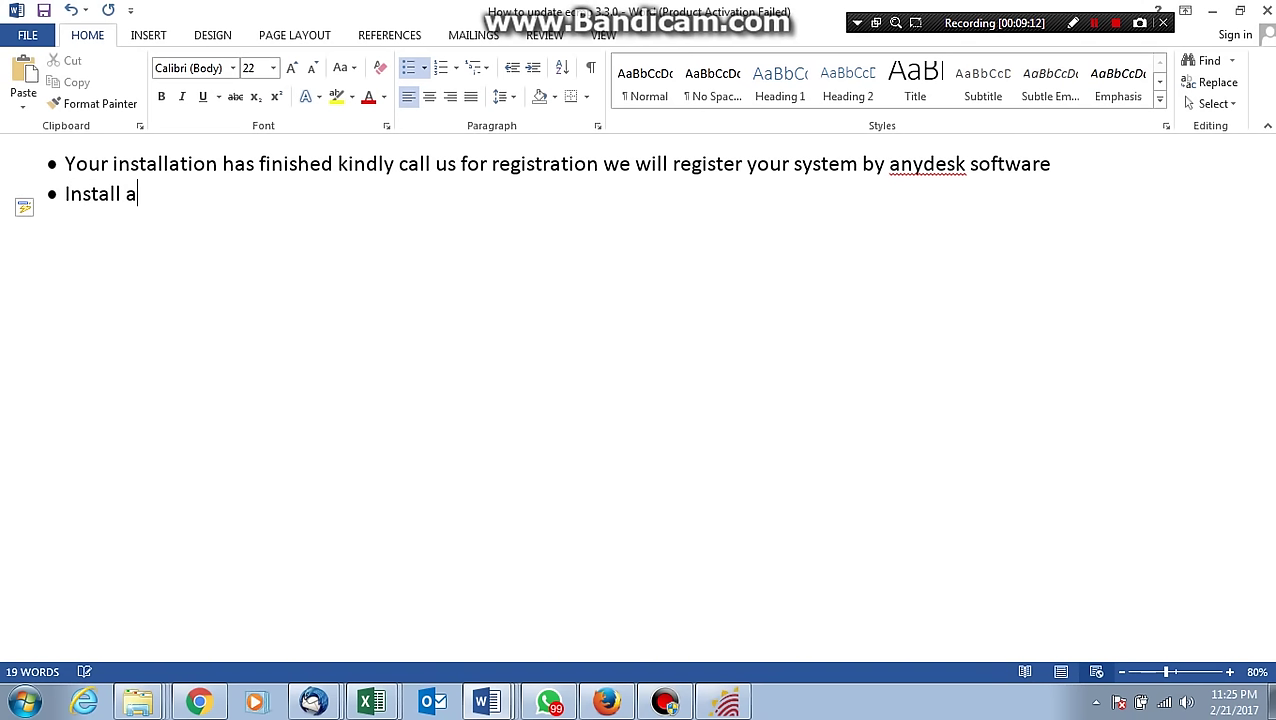